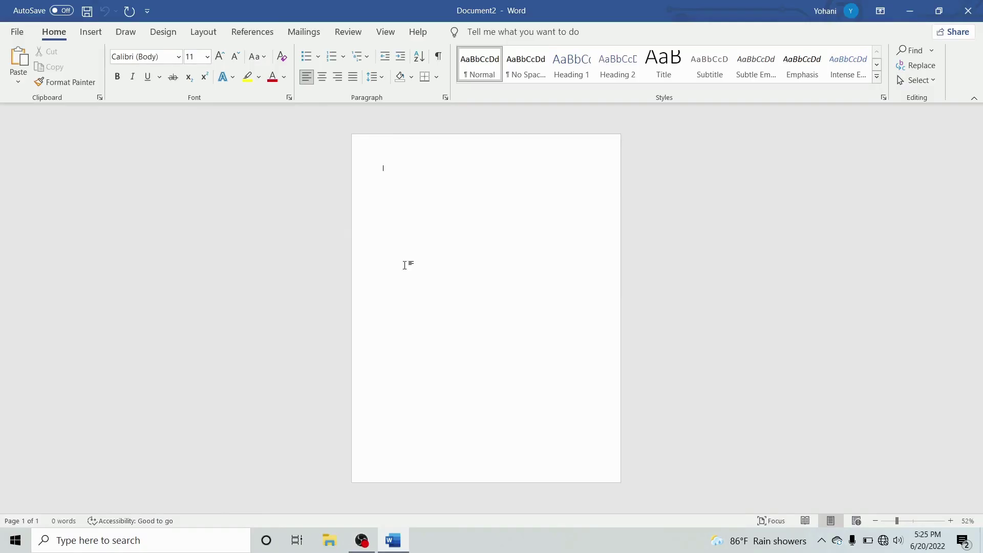
Step: Set the page size to A4
{"action": "left_click", "coordinate": [204, 32]}
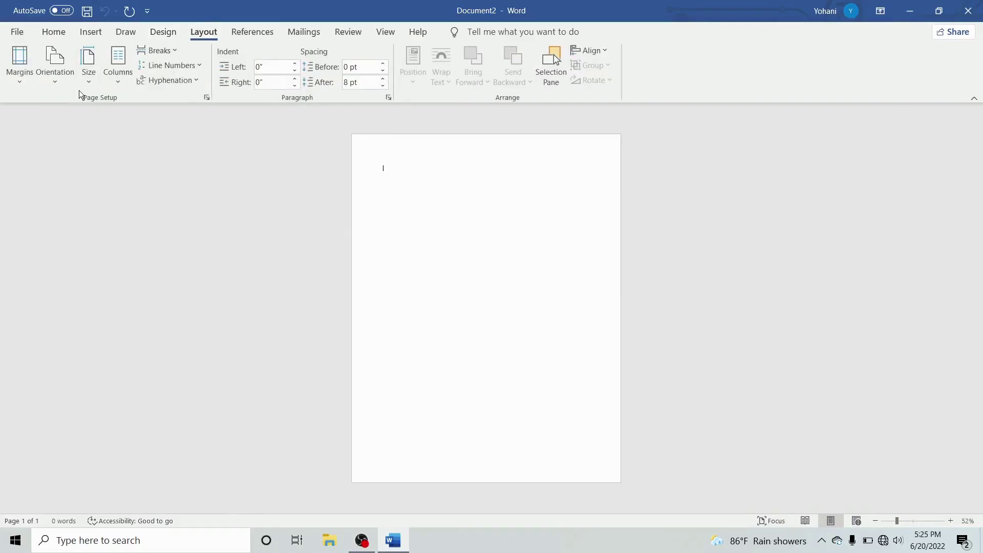
{"action": "left_click", "coordinate": [96, 67]}
{"action": "left_click", "coordinate": [143, 285]}
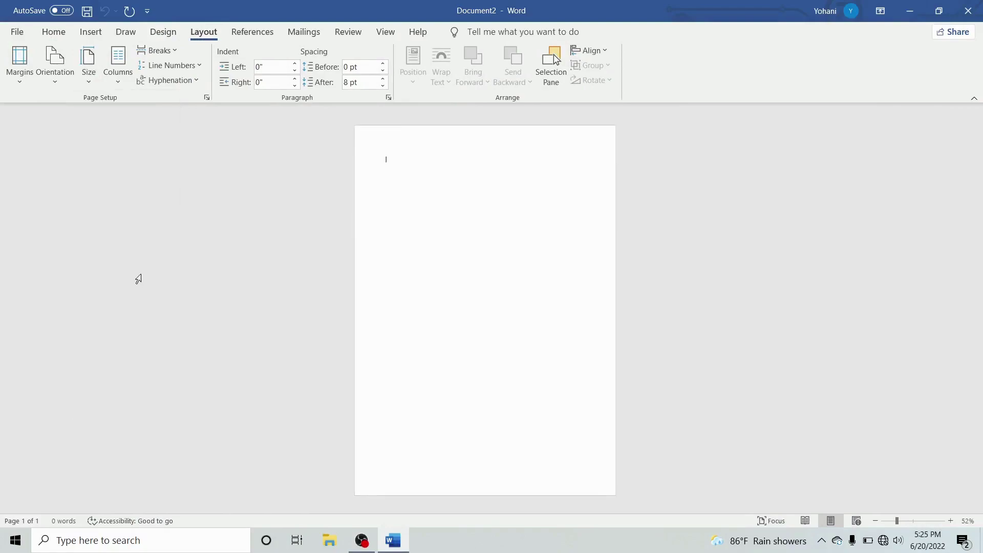
Step: Draw a 5.76 by 4.27 inch outline-only rectangle at the top of the page
{"action": "left_click", "coordinate": [85, 32]}
{"action": "left_click", "coordinate": [152, 84]}
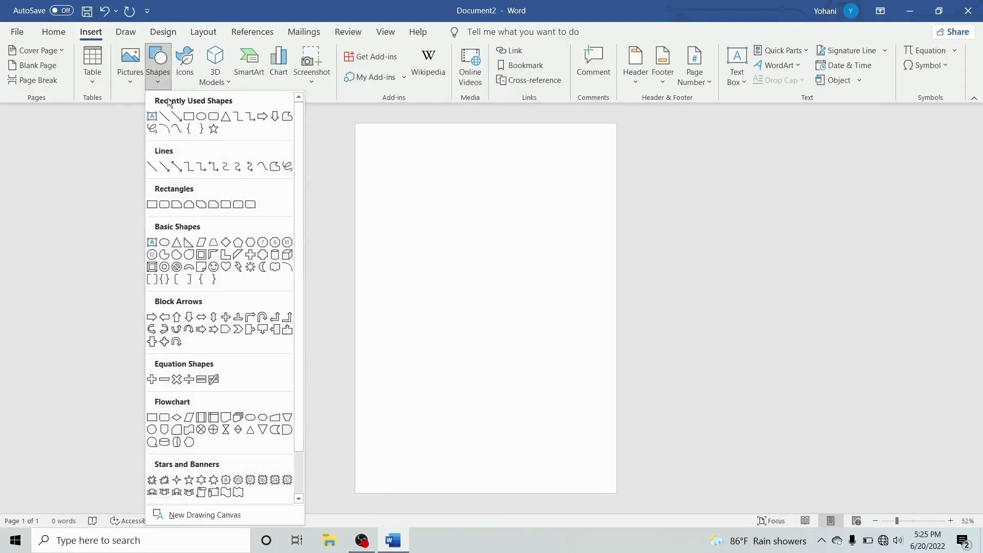
{"action": "left_click", "coordinate": [190, 116]}
{"action": "left_click_drag", "start_coordinate": [457, 126], "coordinate": [578, 279]}
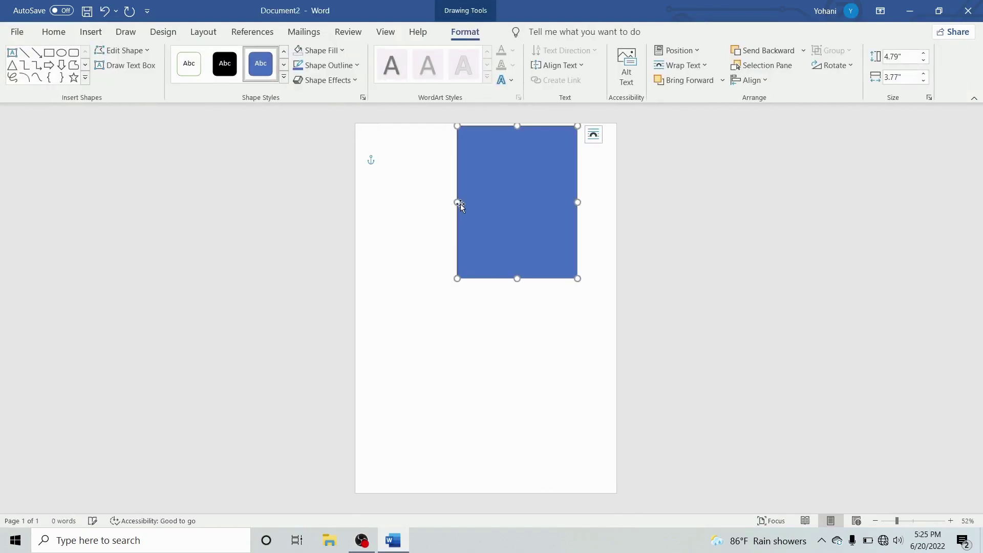
{"action": "left_click_drag", "start_coordinate": [454, 202], "coordinate": [442, 203]}
{"action": "left_click_drag", "start_coordinate": [503, 205], "coordinate": [505, 200]}
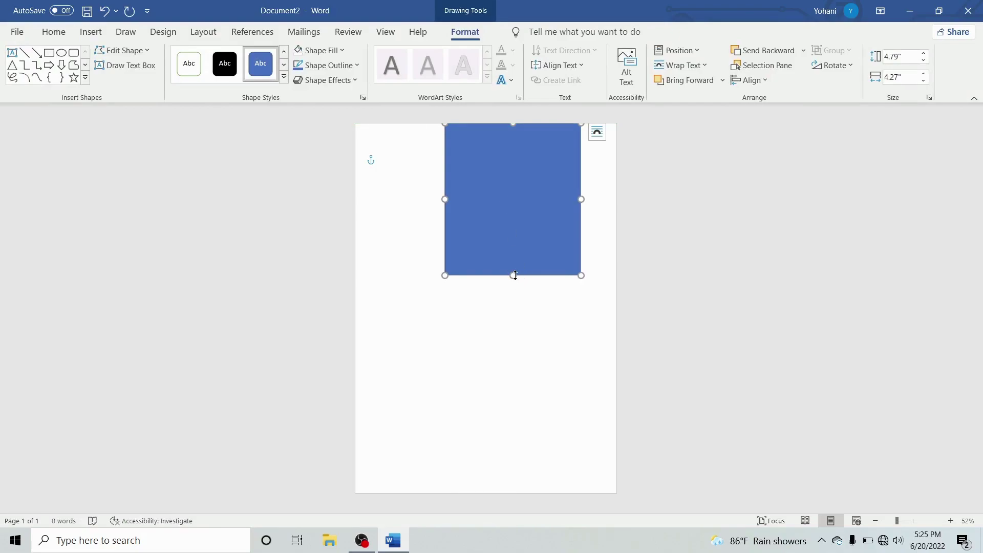
{"action": "left_click_drag", "start_coordinate": [515, 275], "coordinate": [523, 300]}
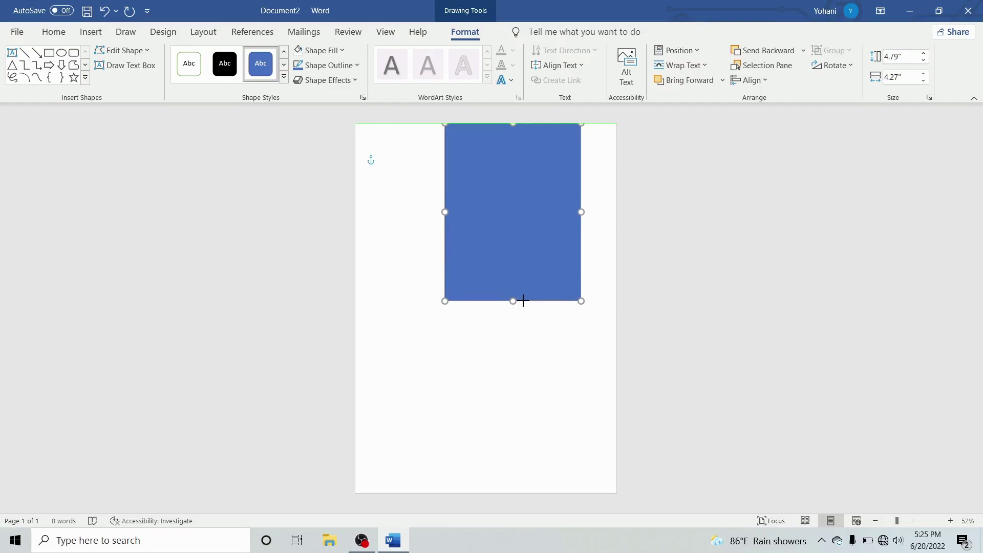
{"action": "left_click_drag", "start_coordinate": [524, 301], "coordinate": [528, 306]}
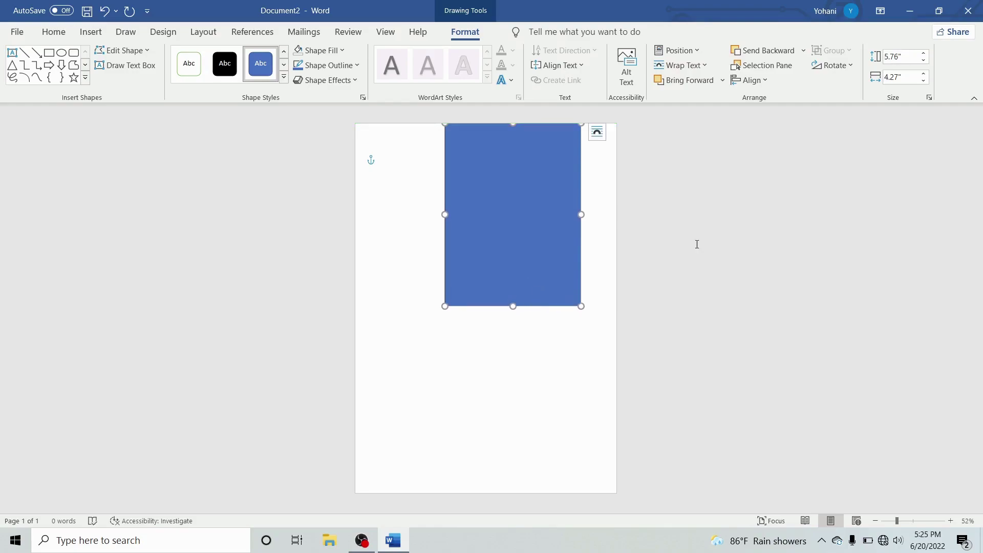
{"action": "left_click", "coordinate": [299, 50]}
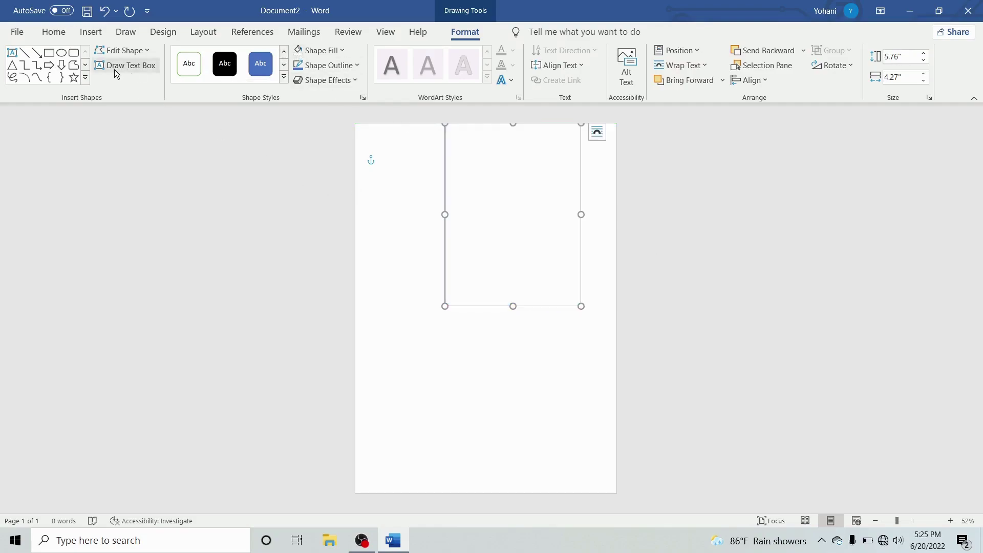
Step: Add a 1.11 by 0.34 inch outline-only rounded rectangle on the frame's lower-left corner
{"action": "left_click", "coordinate": [91, 32]}
{"action": "left_click", "coordinate": [158, 72]}
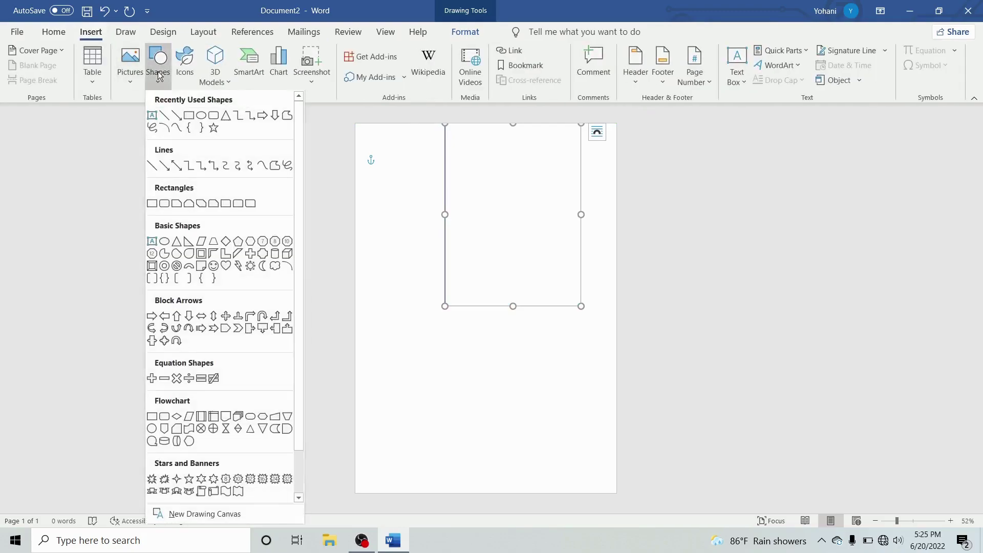
{"action": "left_click", "coordinate": [214, 115]}
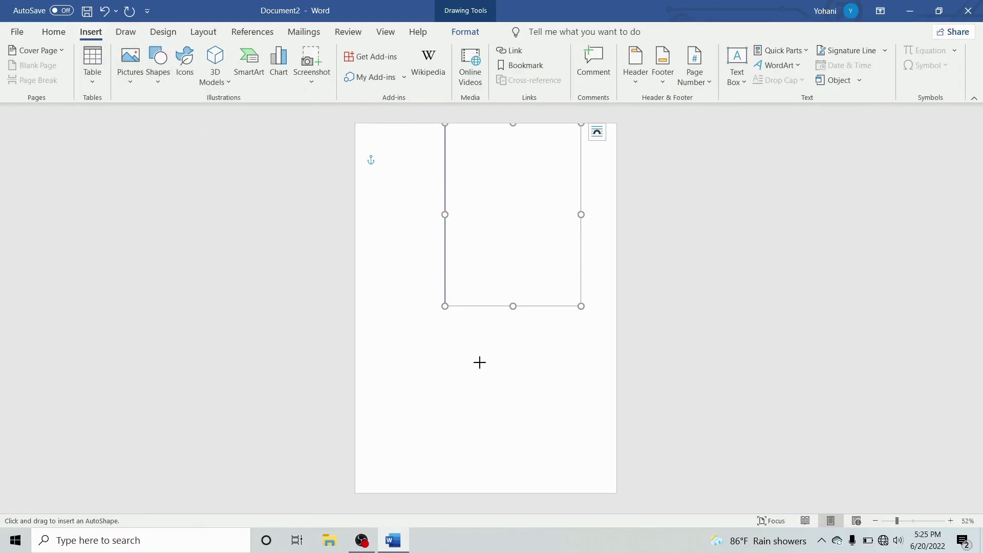
{"action": "left_click_drag", "start_coordinate": [446, 317], "coordinate": [461, 353]}
{"action": "scroll", "coordinate": [460, 354], "scroll_direction": "up", "scroll_amount": 7, "text": "ctrl"}
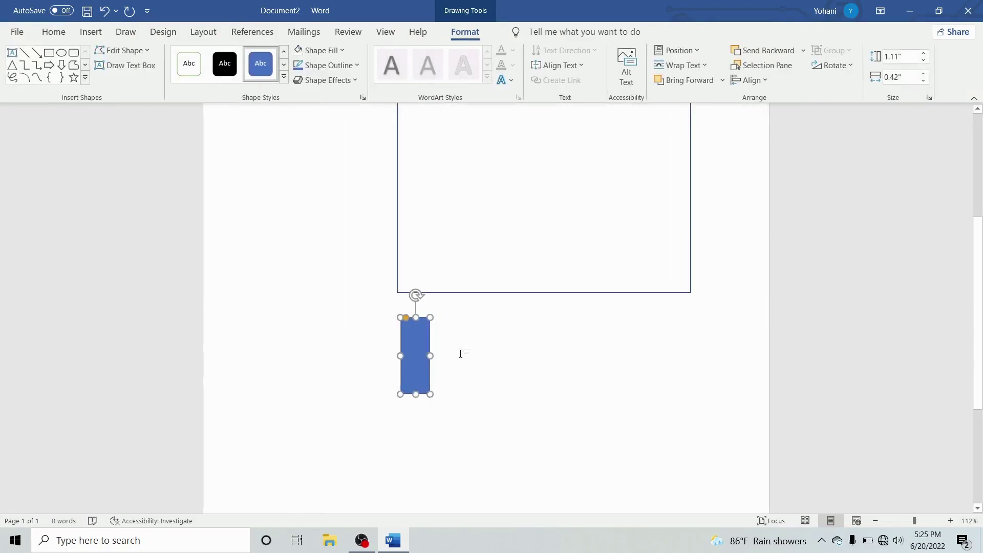
{"action": "scroll", "coordinate": [460, 354], "scroll_direction": "up", "scroll_amount": 2, "text": "ctrl"}
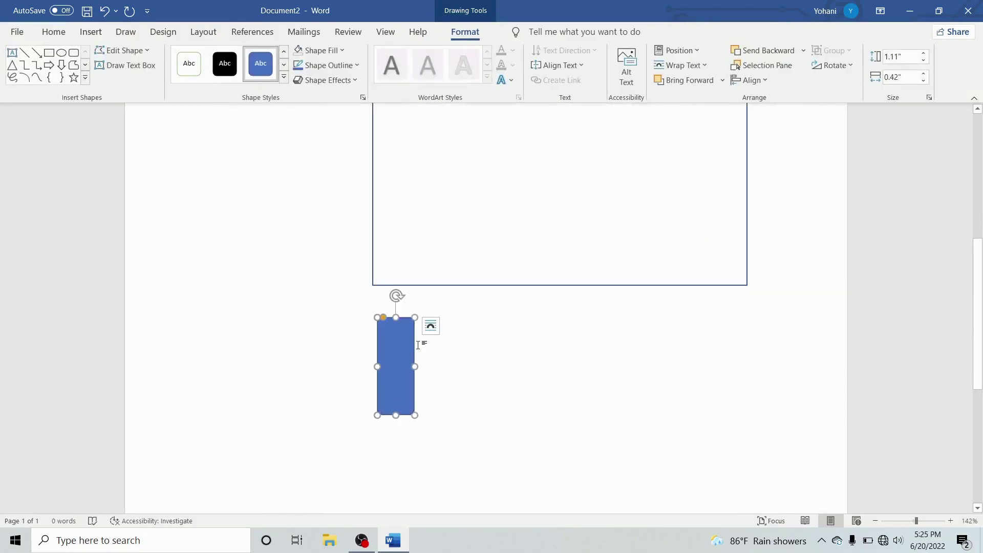
{"action": "mouse_move", "coordinate": [387, 345]}
{"action": "left_mouse_down"}
{"action": "mouse_move", "coordinate": [380, 297]}
{"action": "mouse_move", "coordinate": [391, 267]}
{"action": "left_mouse_up"}
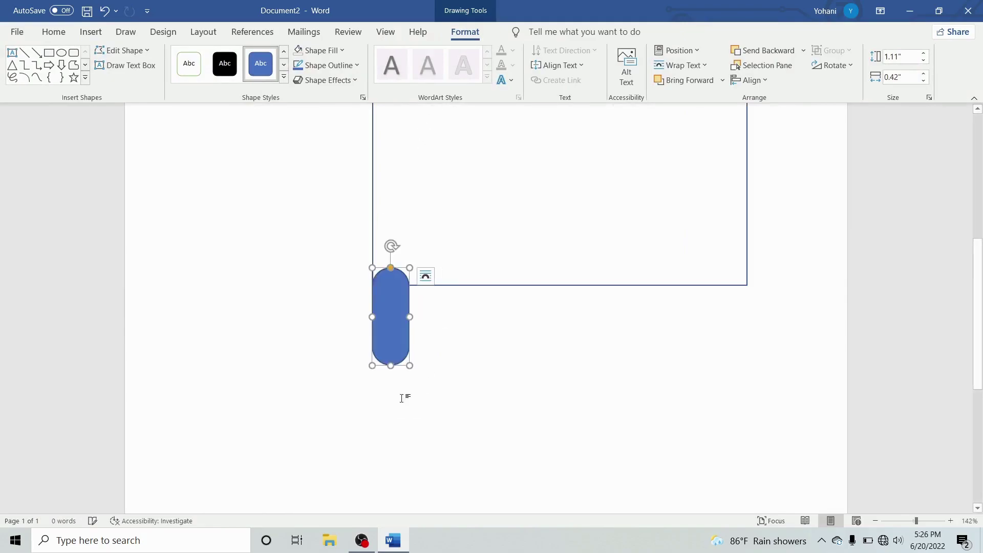
{"action": "left_click_drag", "start_coordinate": [409, 318], "coordinate": [402, 317]}
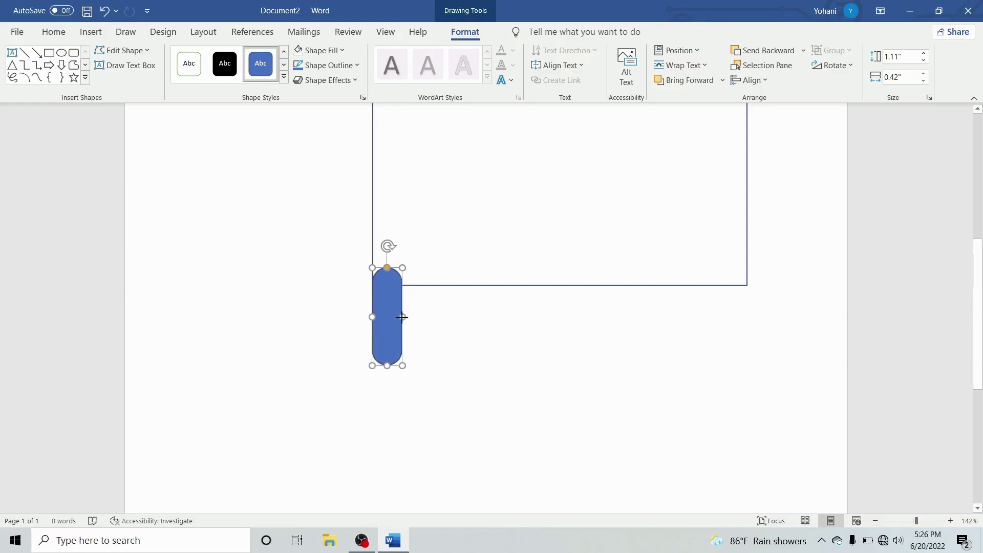
{"action": "left_click", "coordinate": [298, 51]}
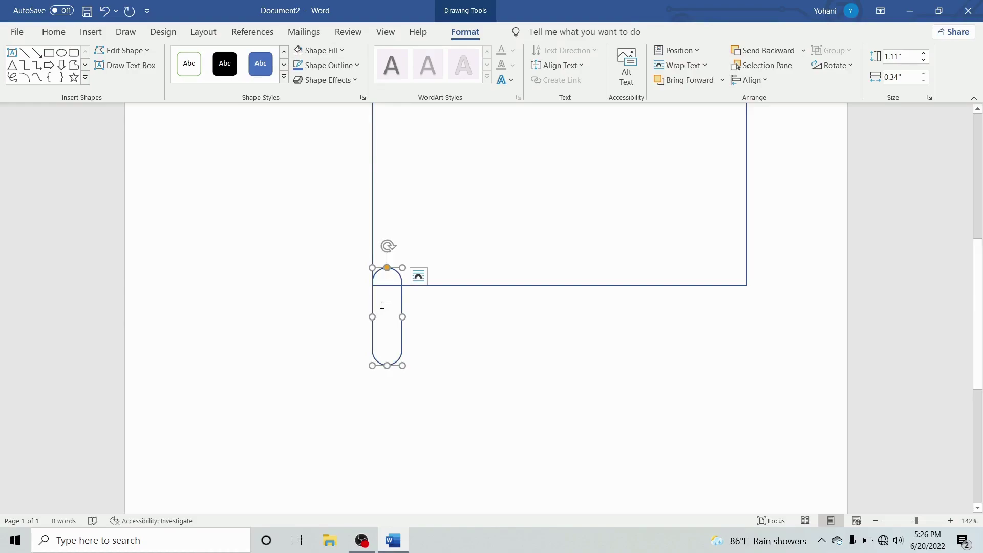
Step: Settle the first pill, then duplicate it beside itself and stretch the copy to 1.54 in
{"action": "left_click_drag", "start_coordinate": [377, 303], "coordinate": [377, 278]}
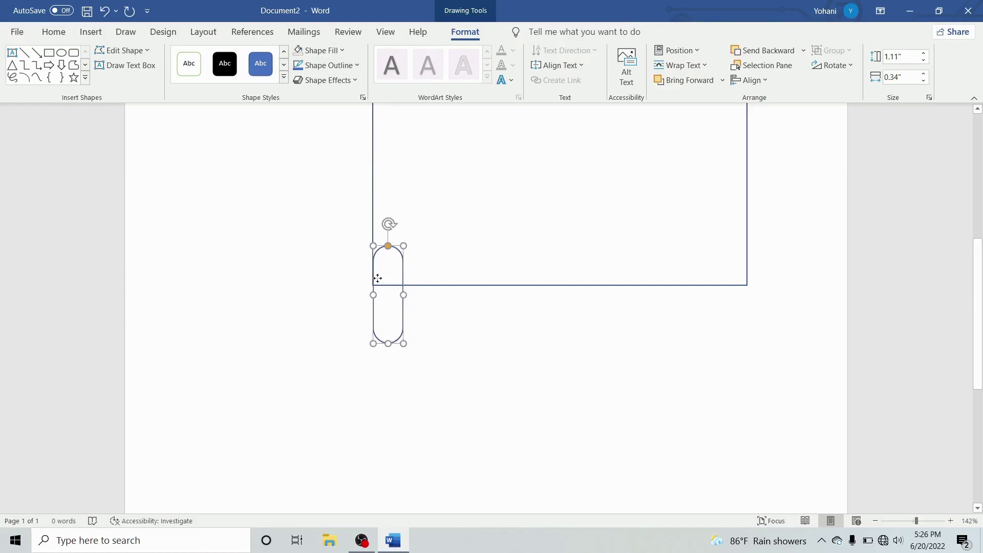
{"action": "left_click_drag", "start_coordinate": [377, 278], "coordinate": [377, 281]}
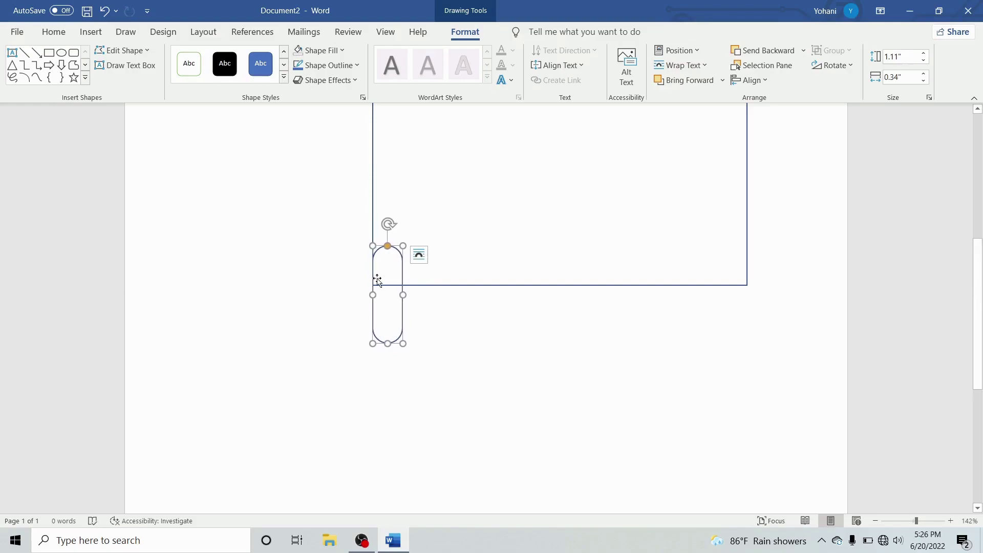
{"action": "key", "text": "ctrl+d"}
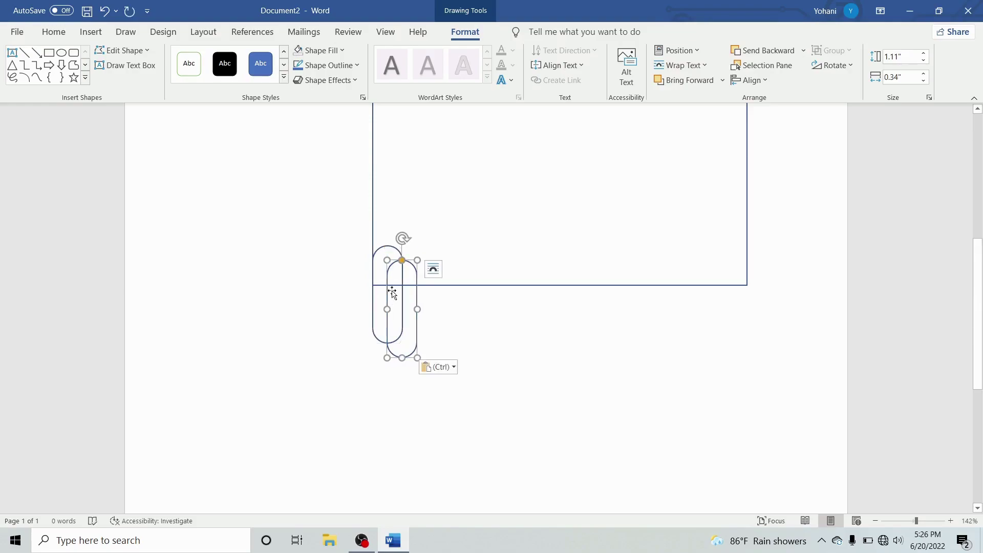
{"action": "mouse_move", "coordinate": [392, 292]}
{"action": "left_mouse_down"}
{"action": "mouse_move", "coordinate": [412, 291]}
{"action": "mouse_move", "coordinate": [407, 252]}
{"action": "left_mouse_up"}
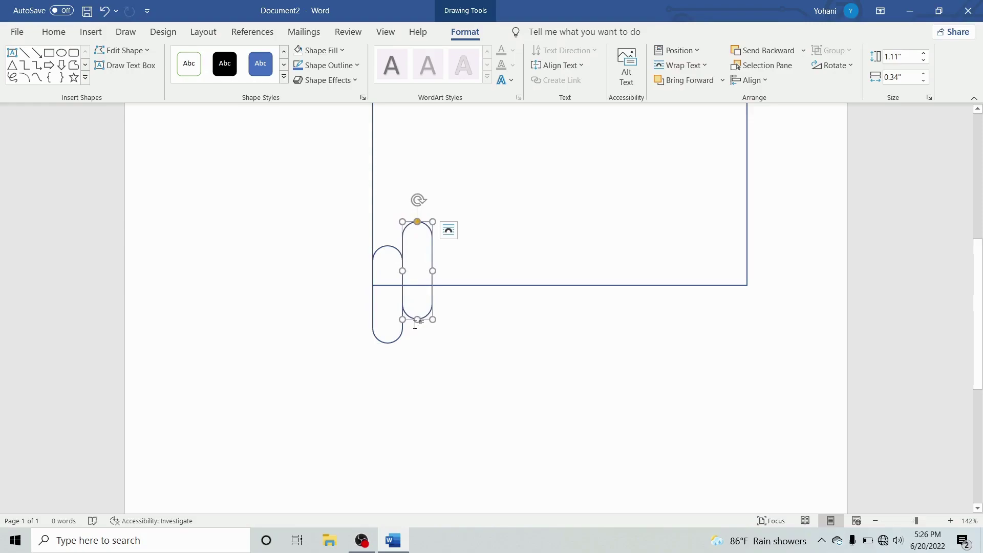
{"action": "left_click_drag", "start_coordinate": [417, 320], "coordinate": [418, 357]}
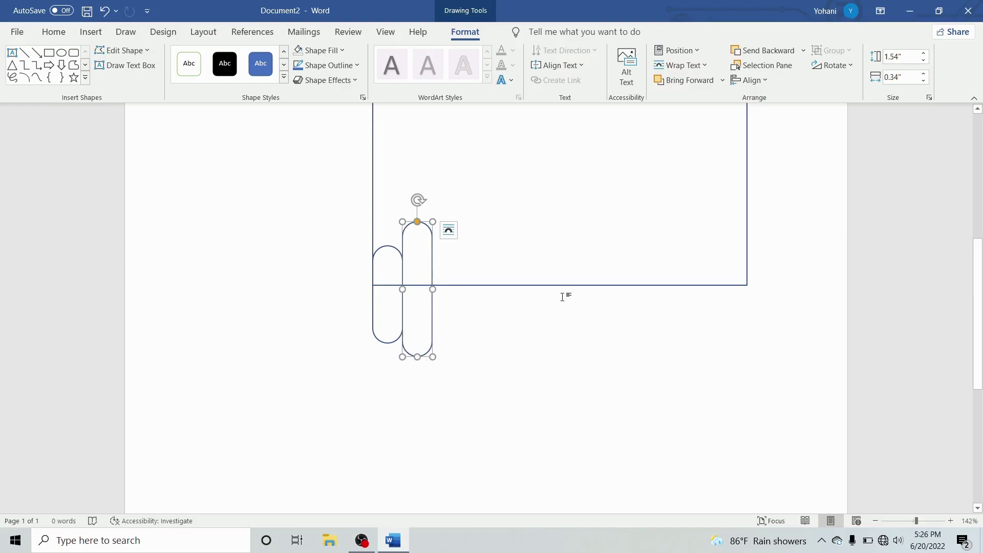
Step: Copy and paste a third pill, staggered to the right of the second
{"action": "key", "text": "ctrl+c"}
{"action": "key", "text": "ctrl+v"}
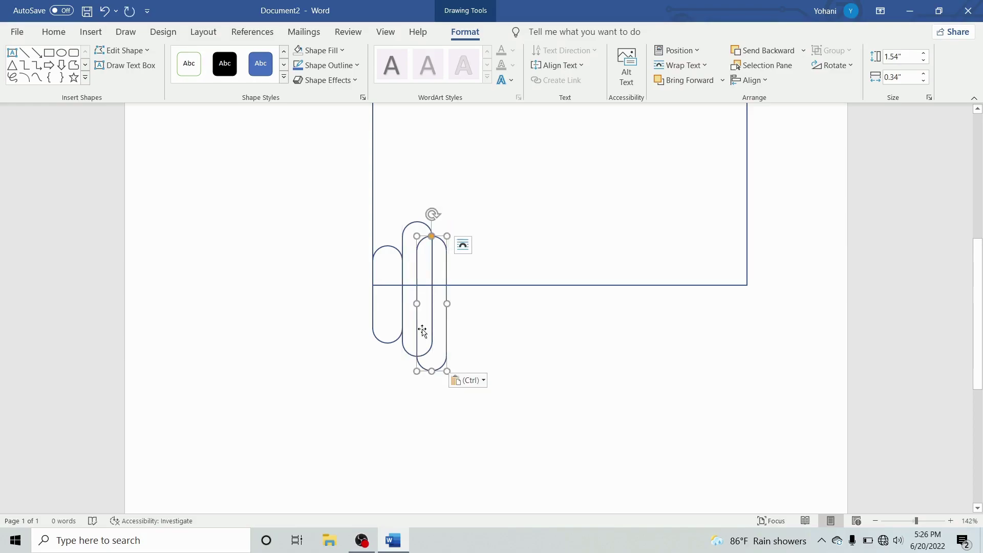
{"action": "left_click_drag", "start_coordinate": [423, 328], "coordinate": [438, 350]}
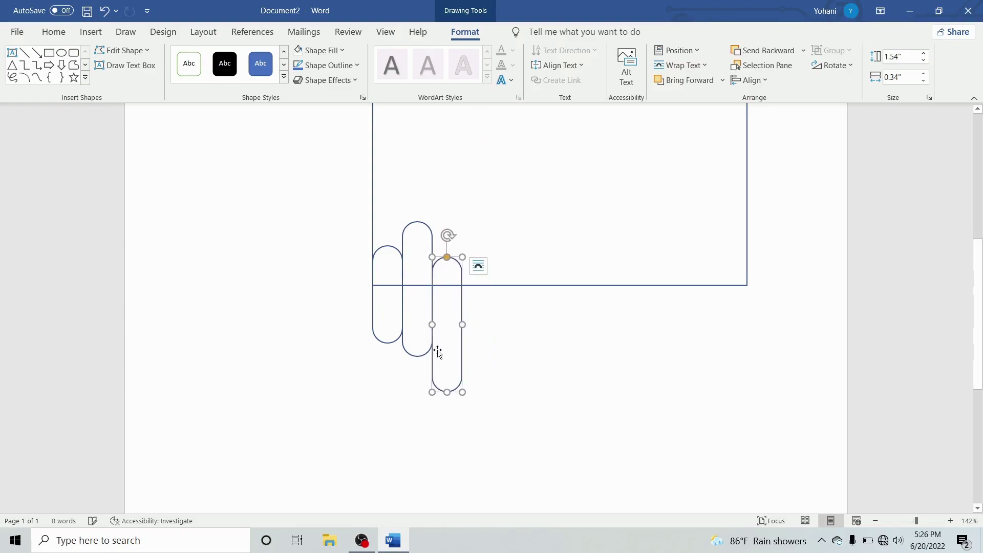
{"action": "left_click", "coordinate": [485, 364]}
Step: Paste a fourth pill and place it beside the others below the box
{"action": "scroll", "coordinate": [482, 361], "scroll_direction": "down", "scroll_amount": 1}
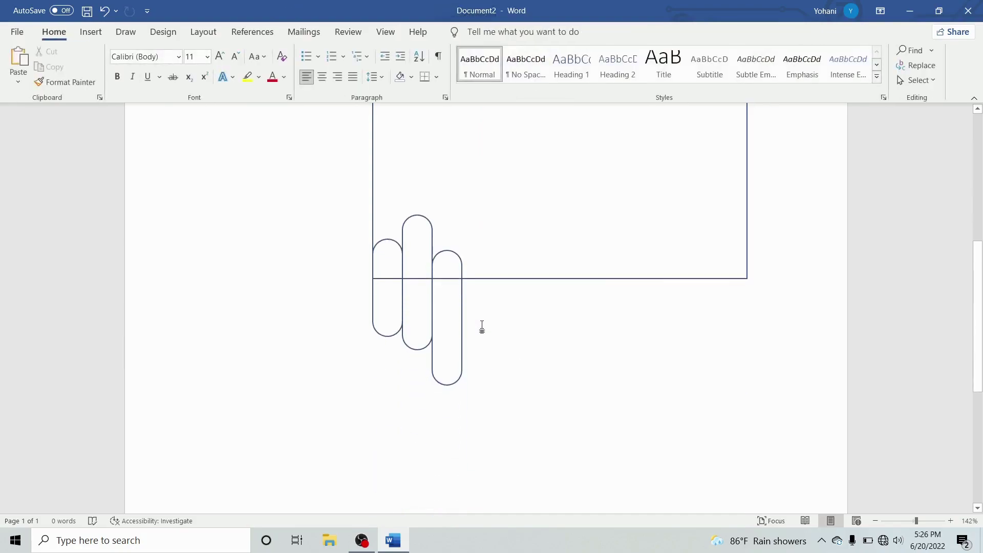
{"action": "key", "text": "ctrl+v"}
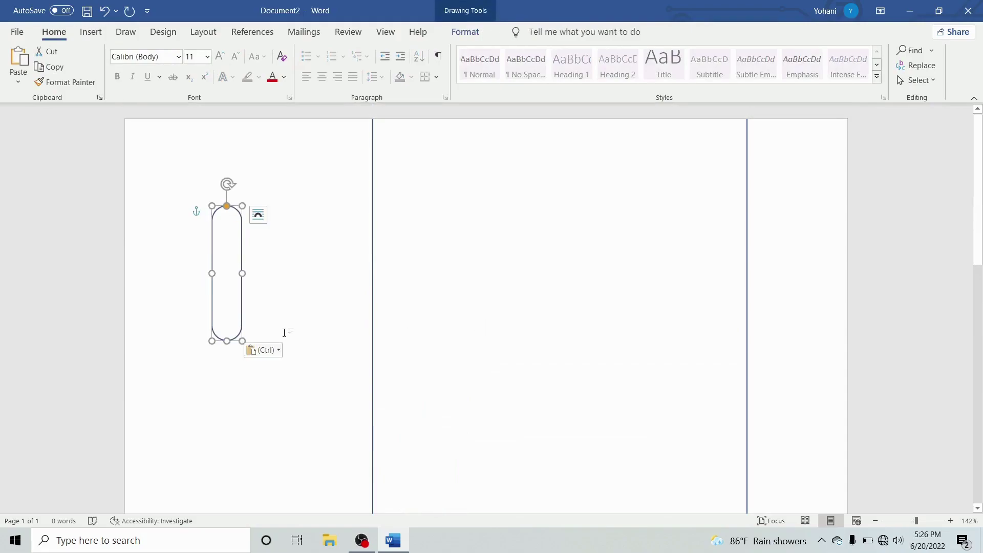
{"action": "left_click_drag", "start_coordinate": [237, 302], "coordinate": [622, 444]}
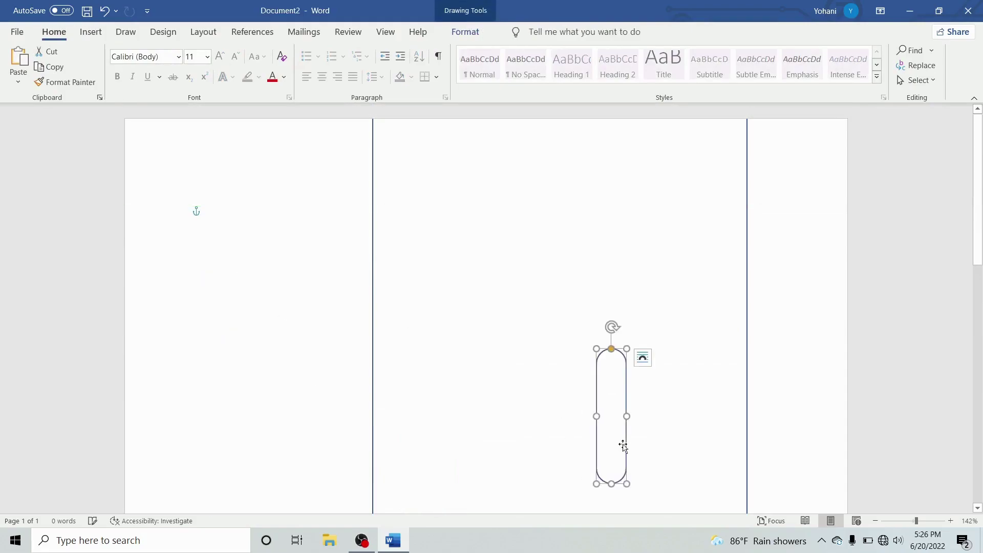
{"action": "scroll", "coordinate": [625, 444], "scroll_direction": "down", "scroll_amount": 5}
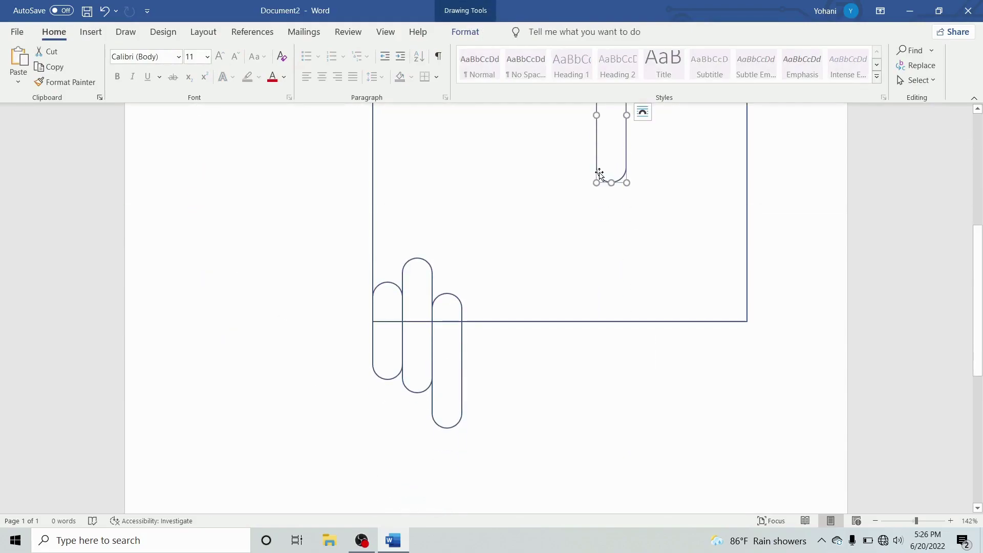
{"action": "mouse_move", "coordinate": [599, 174]}
{"action": "left_mouse_down"}
{"action": "mouse_move", "coordinate": [468, 448]}
{"action": "mouse_move", "coordinate": [465, 421]}
{"action": "left_mouse_up"}
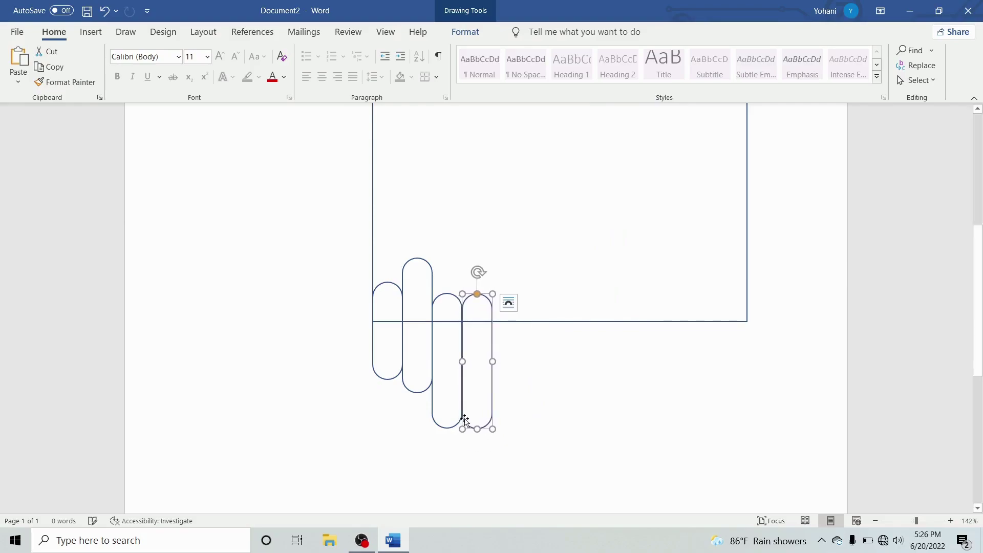
Step: Paste a fifth pill at the row's end and stretch it longest
{"action": "key", "text": "ctrl+v"}
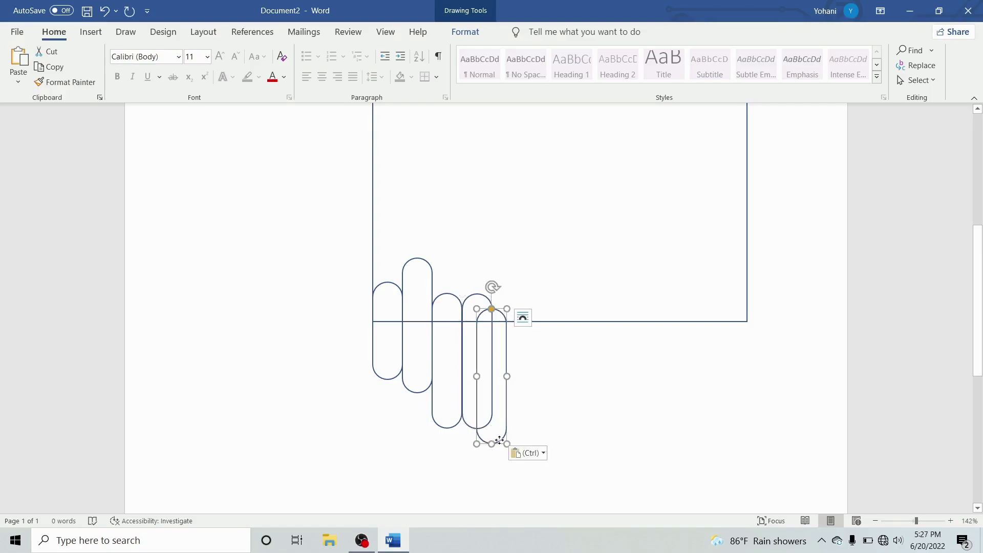
{"action": "left_click_drag", "start_coordinate": [480, 433], "coordinate": [494, 441]}
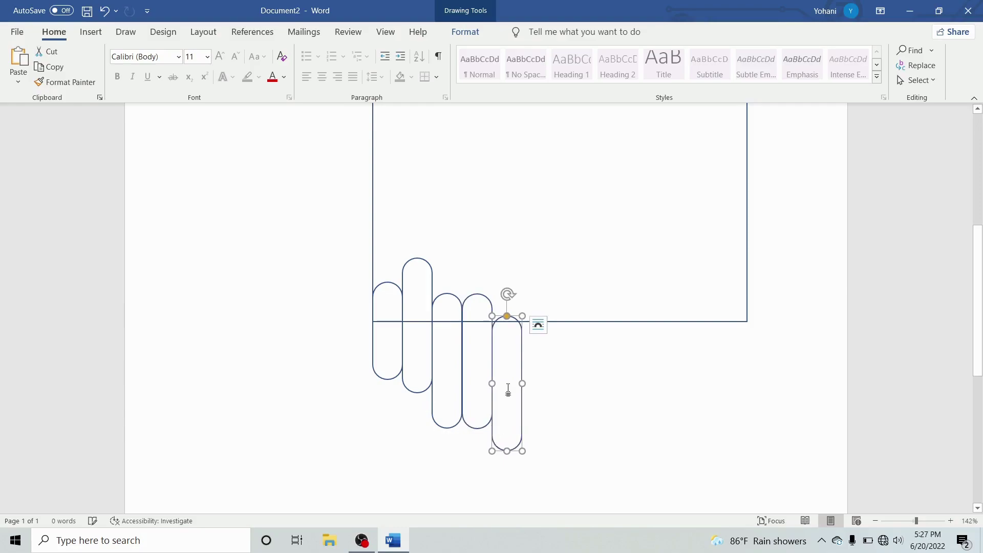
{"action": "scroll", "coordinate": [509, 390], "scroll_direction": "down", "scroll_amount": 1}
{"action": "scroll", "coordinate": [509, 394], "scroll_direction": "down", "scroll_amount": 1}
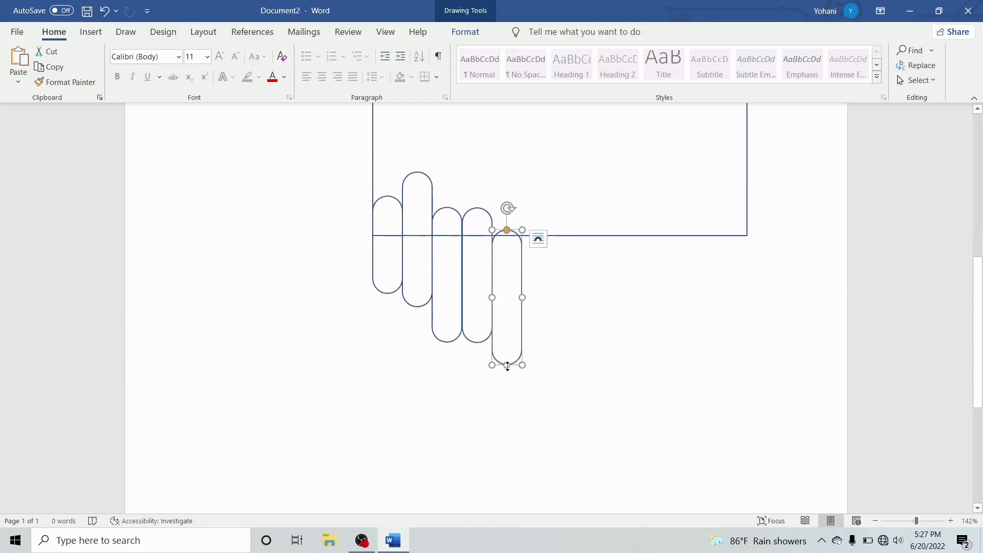
{"action": "left_click_drag", "start_coordinate": [508, 365], "coordinate": [509, 396]}
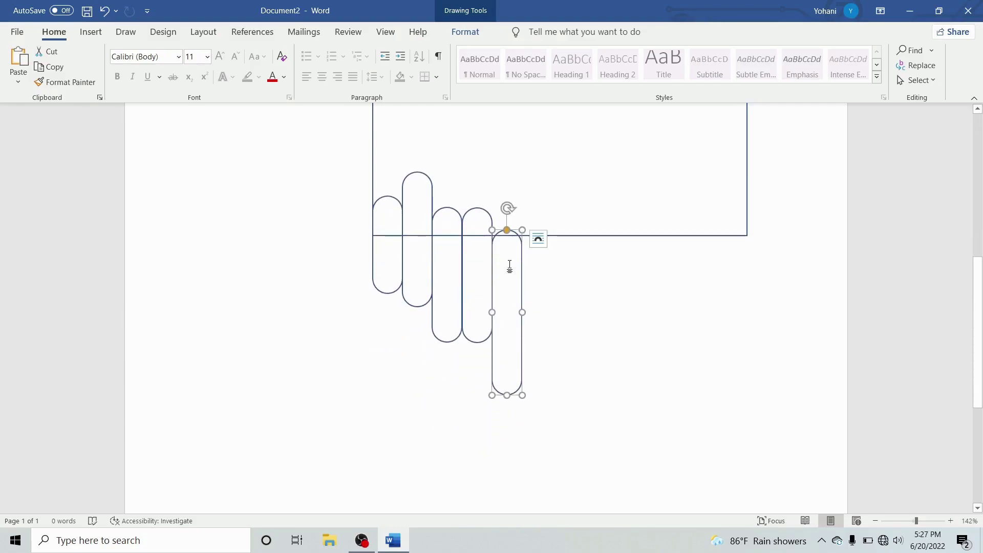
{"action": "key", "text": "Escape"}
{"action": "scroll", "coordinate": [518, 260], "scroll_direction": "down", "scroll_amount": 5}
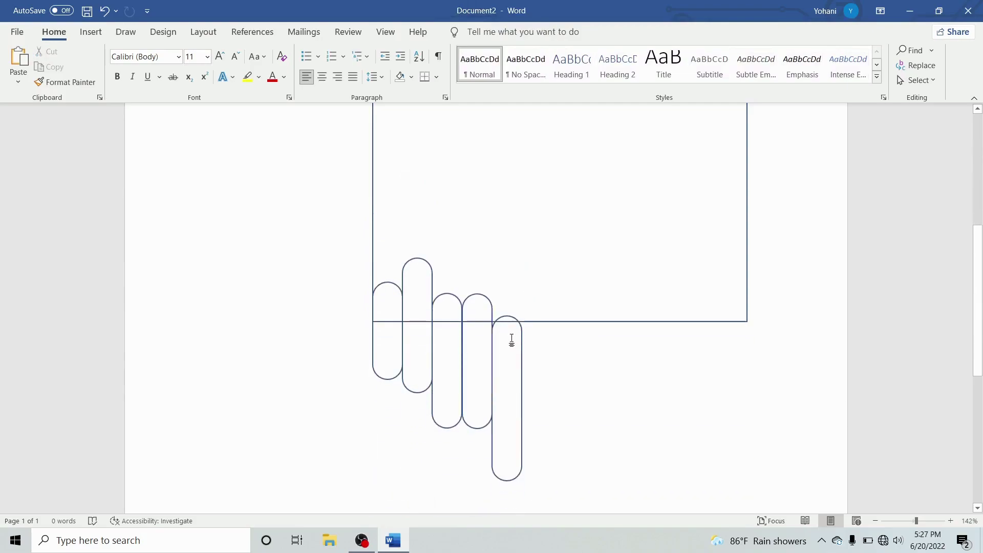
Step: Make the fifth pill taller and keep it at the end of the row
{"action": "left_click", "coordinate": [510, 322]}
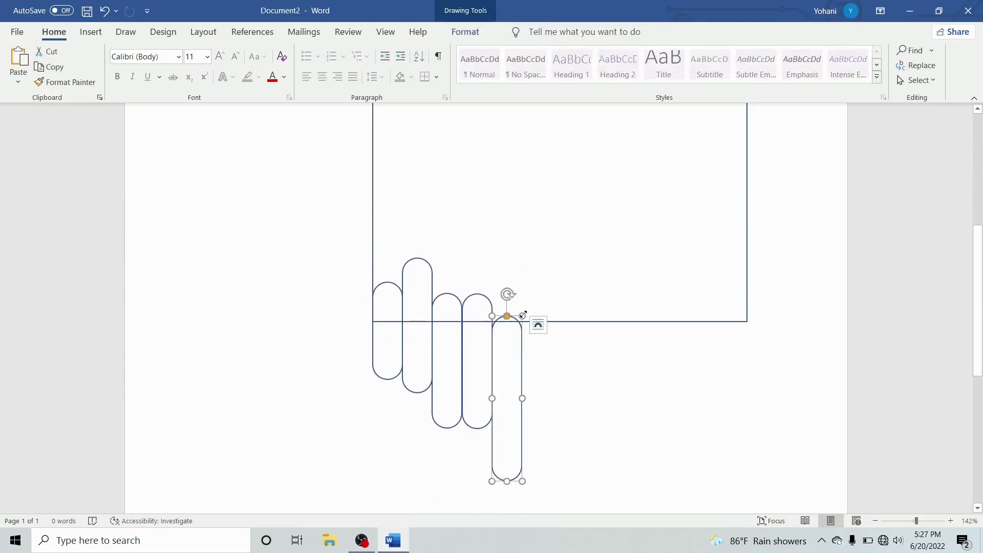
{"action": "left_click_drag", "start_coordinate": [523, 315], "coordinate": [521, 291]}
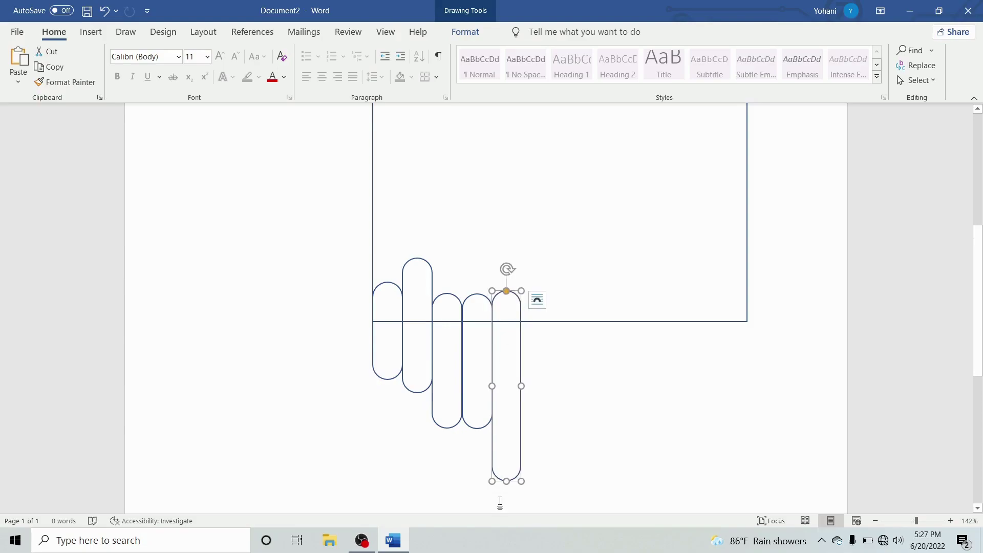
{"action": "left_click_drag", "start_coordinate": [496, 439], "coordinate": [435, 435]}
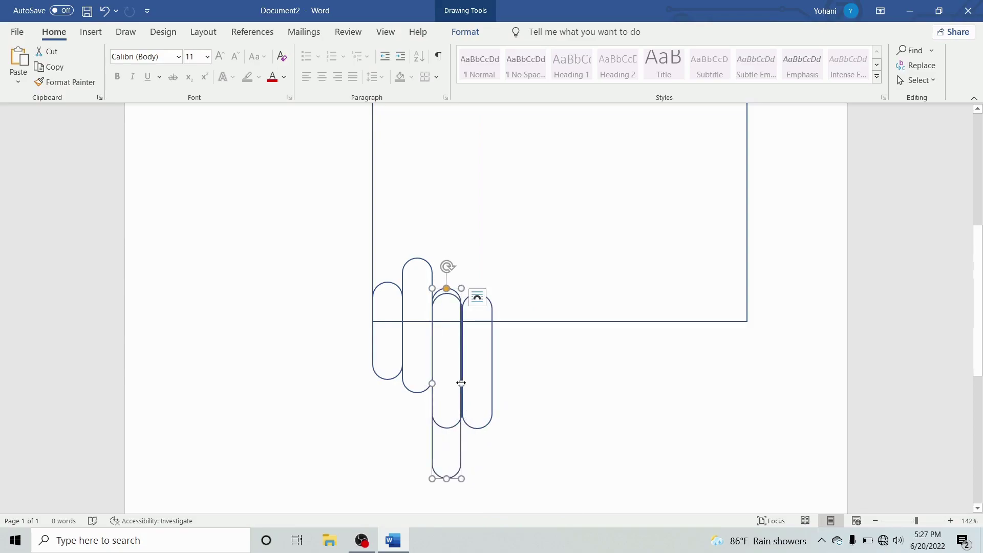
{"action": "left_click_drag", "start_coordinate": [461, 383], "coordinate": [463, 383]}
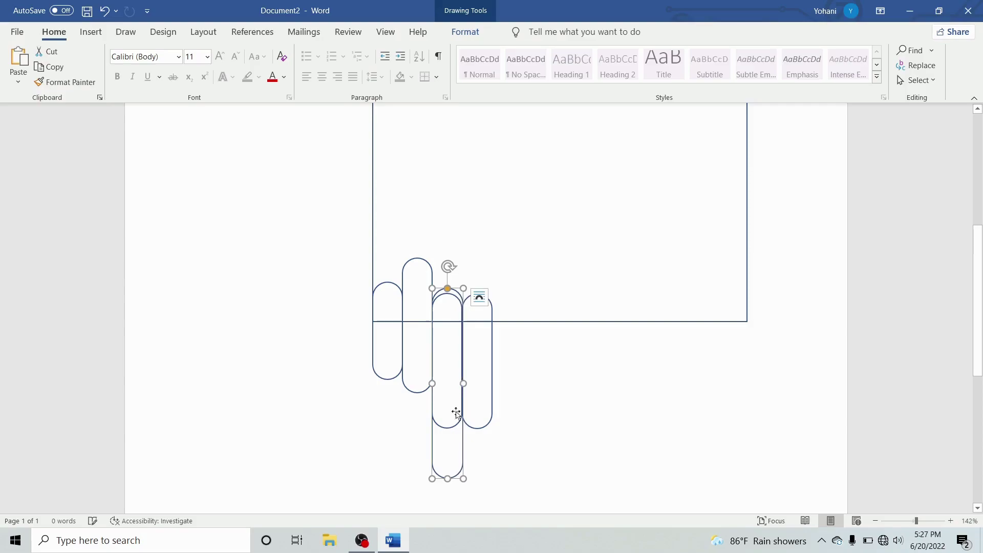
{"action": "left_click_drag", "start_coordinate": [433, 438], "coordinate": [493, 442]}
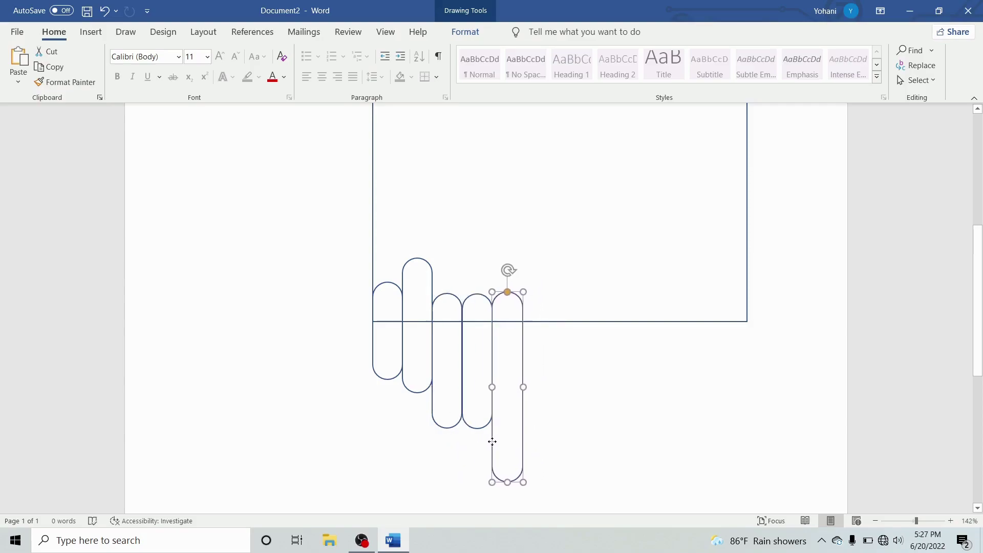
{"action": "left_click", "coordinate": [572, 447]}
Step: Copy the rightmost pill twice, adding both copies staggered at the row's right end
{"action": "scroll", "coordinate": [566, 423], "scroll_direction": "down", "scroll_amount": 5}
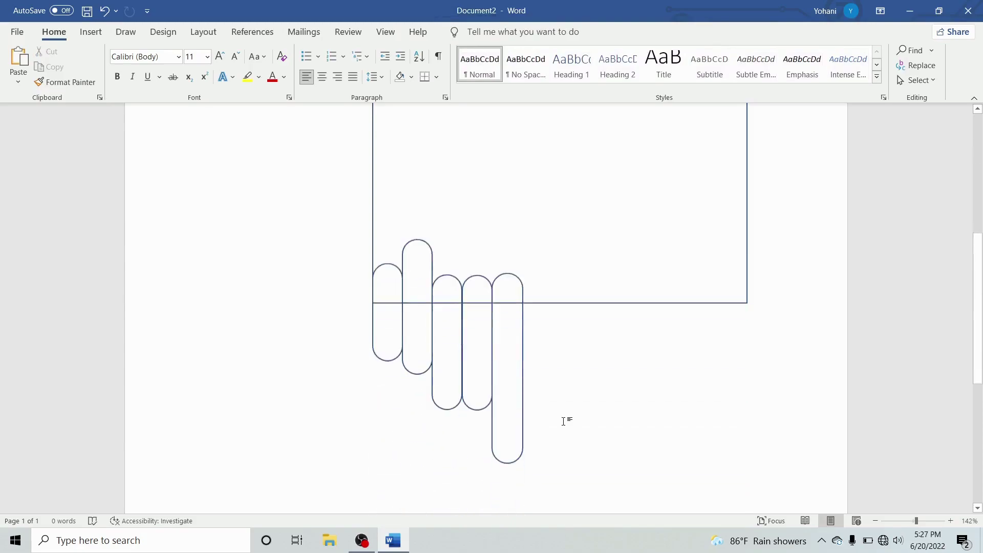
{"action": "left_click", "coordinate": [495, 402]}
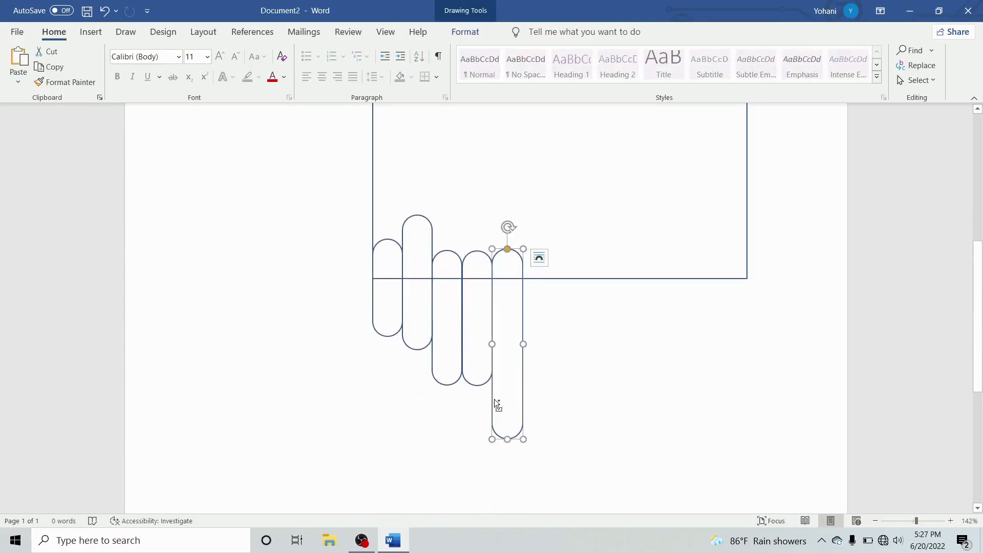
{"action": "key", "text": "ctrl+c"}
{"action": "key", "text": "ctrl+v"}
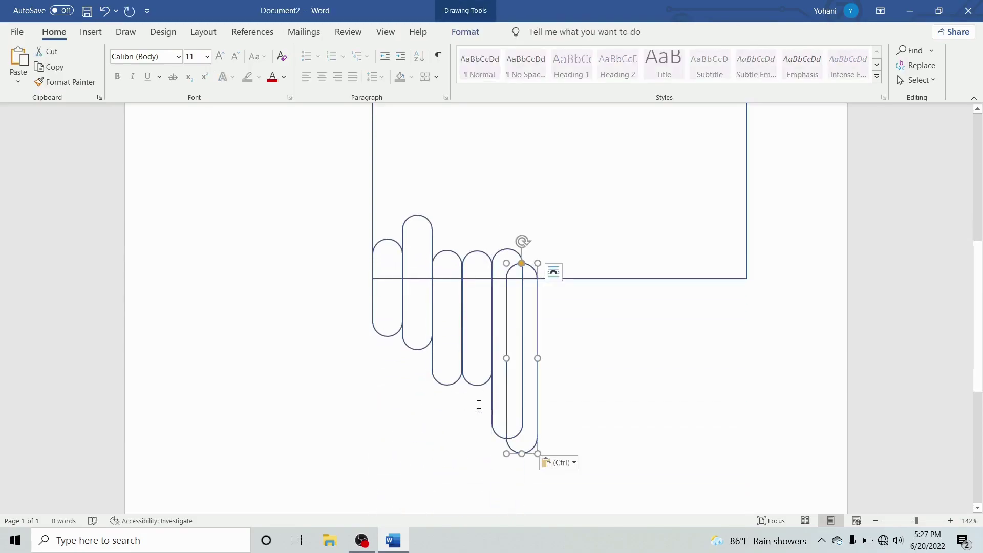
{"action": "left_click_drag", "start_coordinate": [512, 417], "coordinate": [526, 385]}
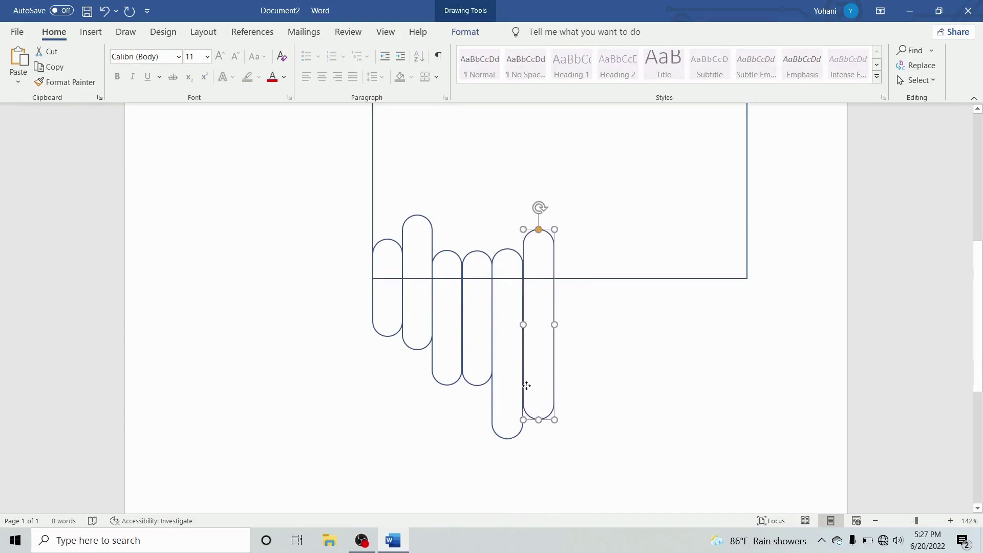
{"action": "key", "text": "ctrl+v"}
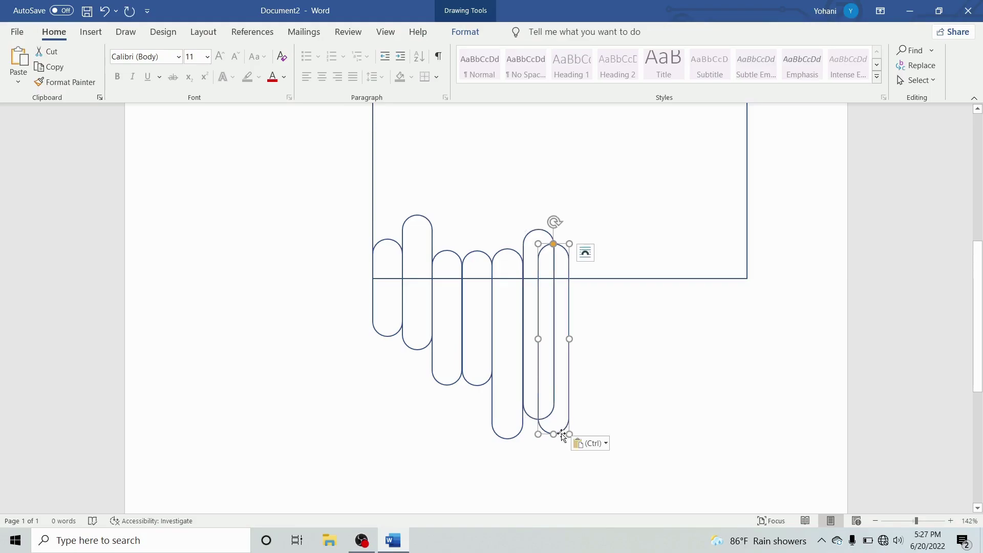
{"action": "mouse_move", "coordinate": [560, 432]}
{"action": "left_mouse_down"}
{"action": "mouse_move", "coordinate": [579, 417]}
{"action": "mouse_move", "coordinate": [576, 392]}
{"action": "left_mouse_up"}
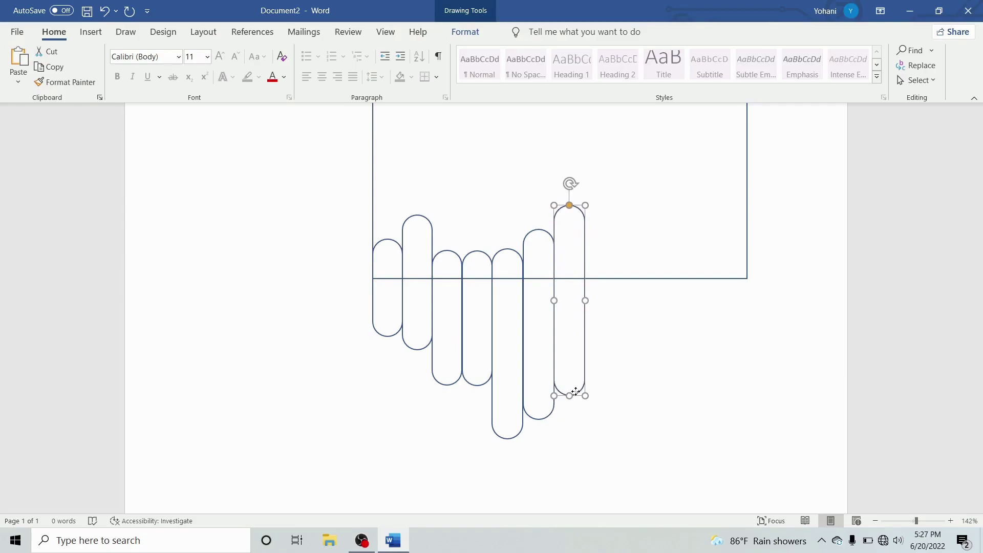
{"action": "left_click", "coordinate": [683, 391]}
Step: Paste three more staggered pills along the row, lowering the last to hang further down
{"action": "scroll", "coordinate": [682, 391], "scroll_direction": "down", "scroll_amount": 3}
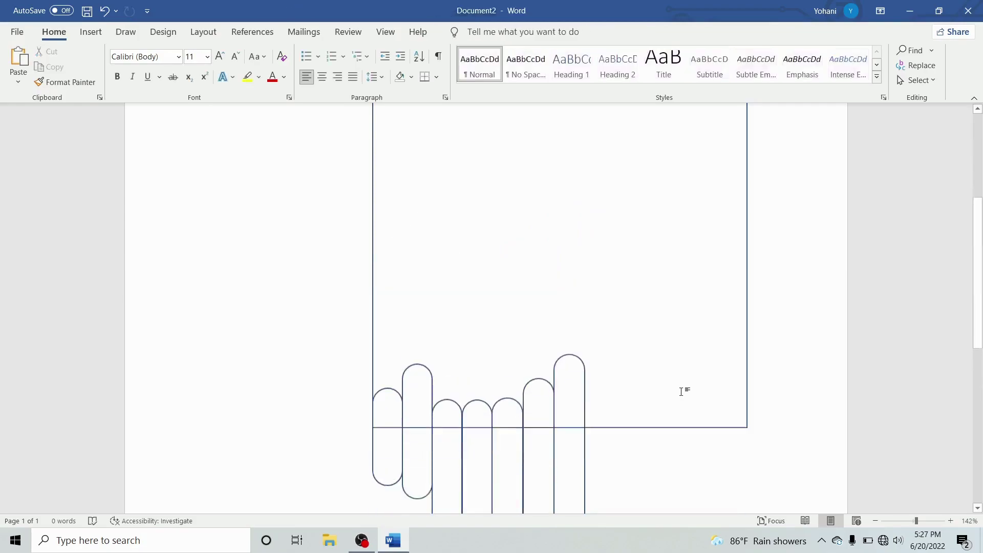
{"action": "scroll", "coordinate": [570, 438], "scroll_direction": "down", "scroll_amount": 2}
{"action": "left_click", "coordinate": [570, 436]}
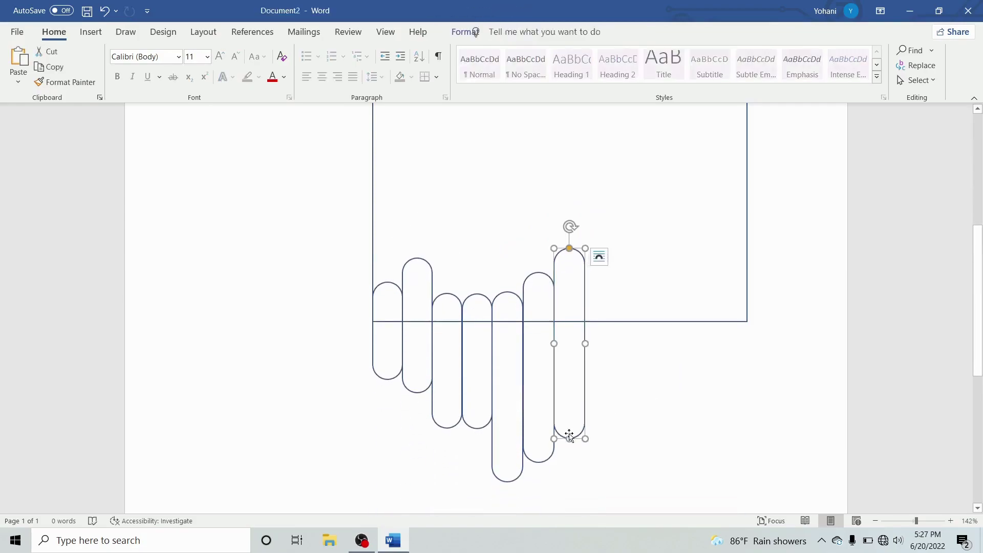
{"action": "key", "text": "ctrl+c"}
{"action": "key", "text": "ctrl+v"}
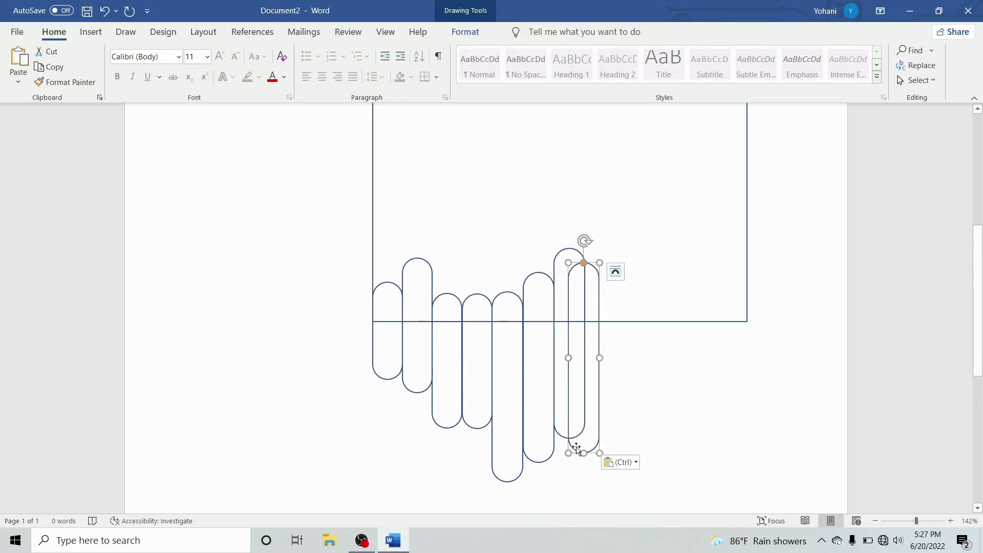
{"action": "left_click_drag", "start_coordinate": [577, 448], "coordinate": [593, 441]}
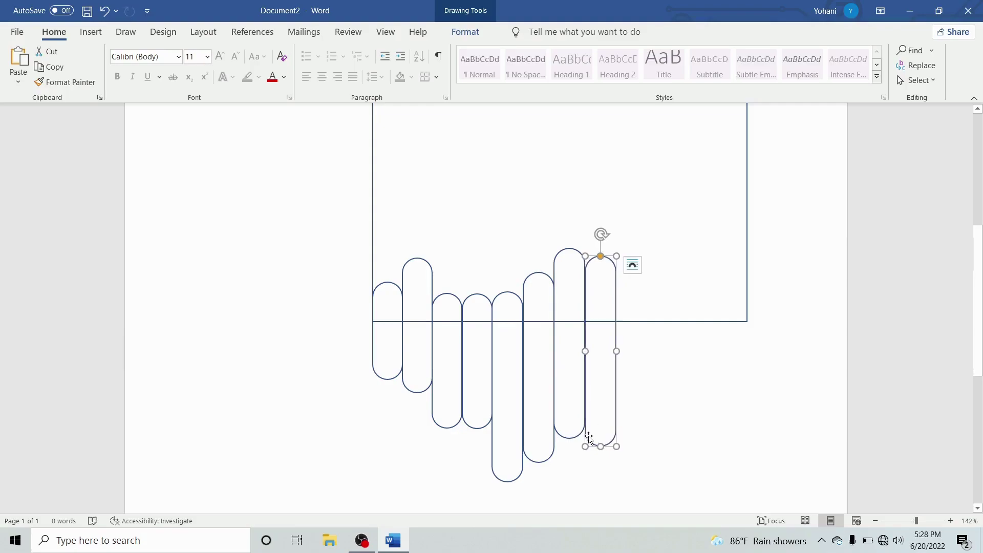
{"action": "key", "text": "ctrl+v"}
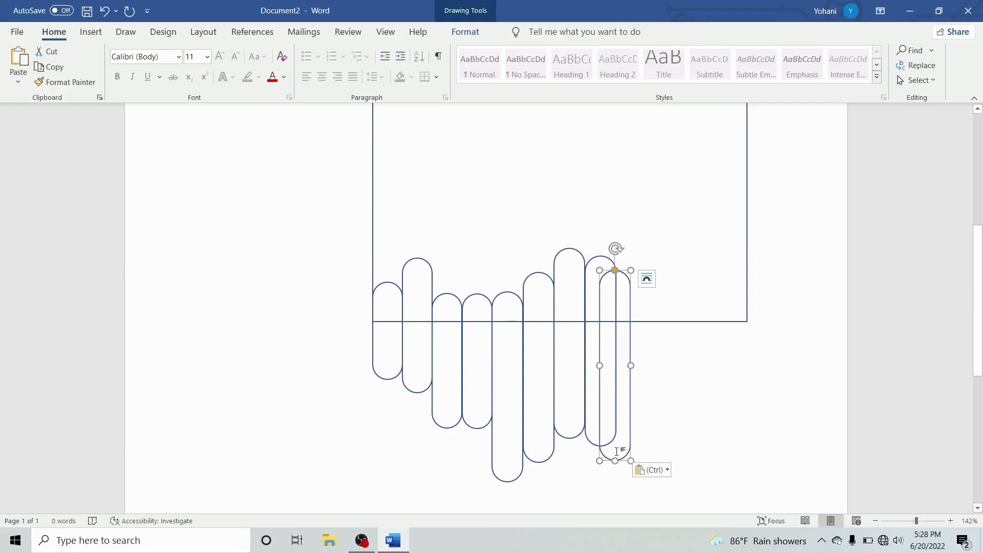
{"action": "mouse_move", "coordinate": [605, 454]}
{"action": "left_mouse_down"}
{"action": "mouse_move", "coordinate": [622, 457]}
{"action": "mouse_move", "coordinate": [621, 407]}
{"action": "left_mouse_up"}
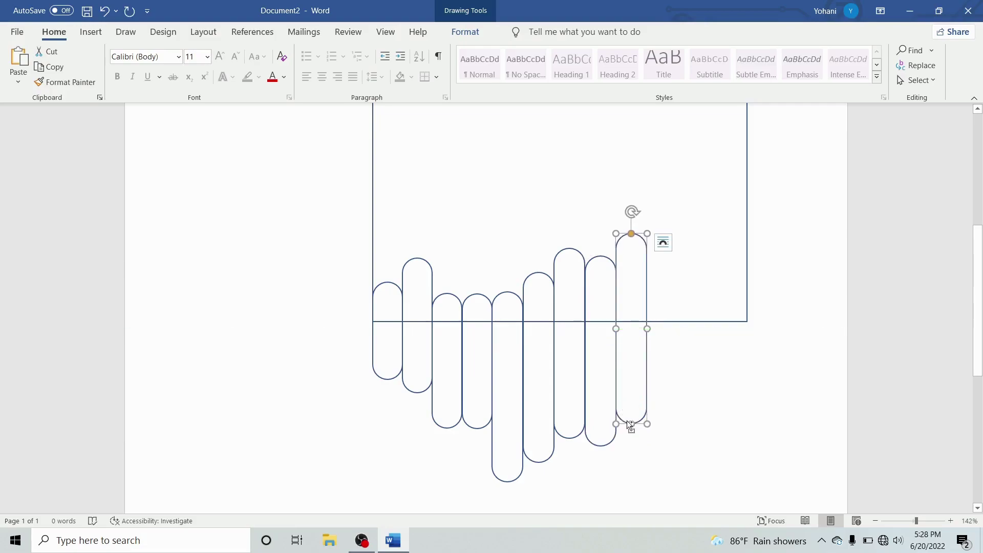
{"action": "key", "text": "ctrl+v"}
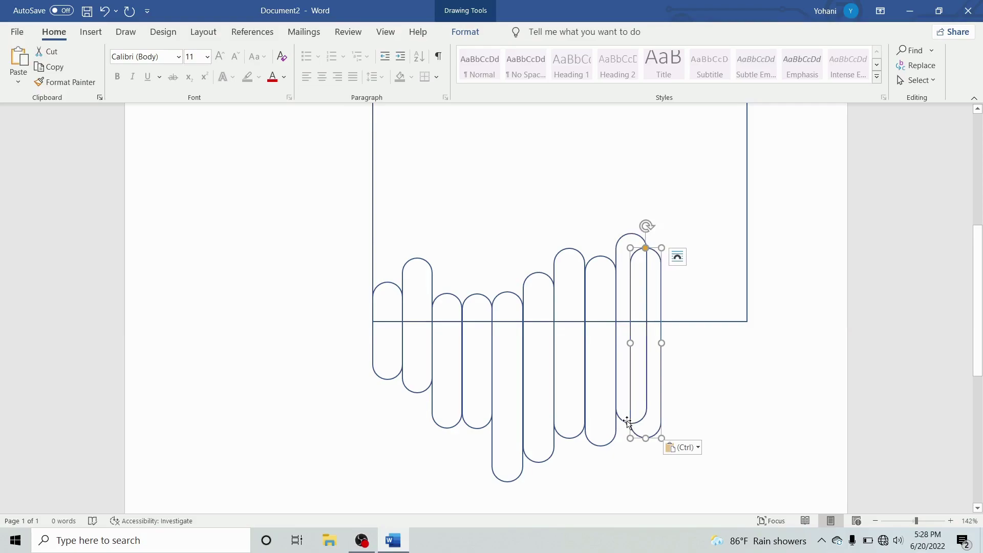
{"action": "mouse_move", "coordinate": [627, 422]}
{"action": "left_mouse_down"}
{"action": "mouse_move", "coordinate": [657, 428]}
{"action": "mouse_move", "coordinate": [651, 390]}
{"action": "left_mouse_up"}
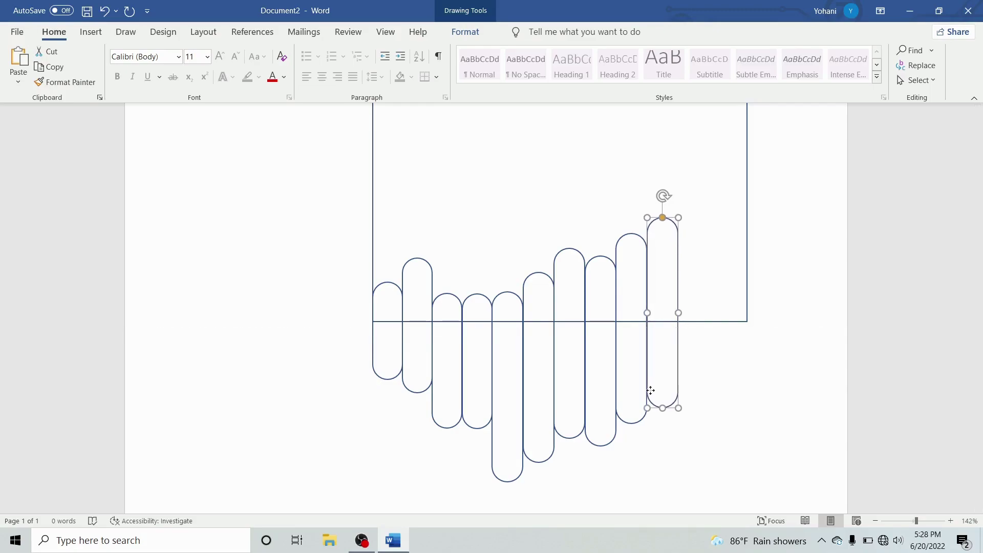
{"action": "left_click_drag", "start_coordinate": [651, 390], "coordinate": [650, 453]}
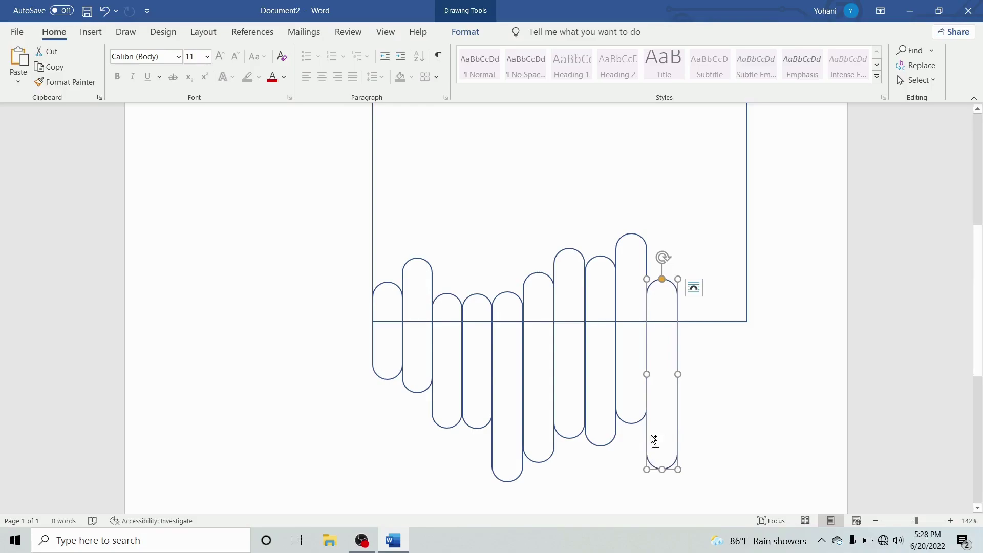
Step: Add the final pills so the row reaches the frame's right corner, raising the last
{"action": "key", "text": "ctrl+c"}
{"action": "key", "text": "ctrl+v"}
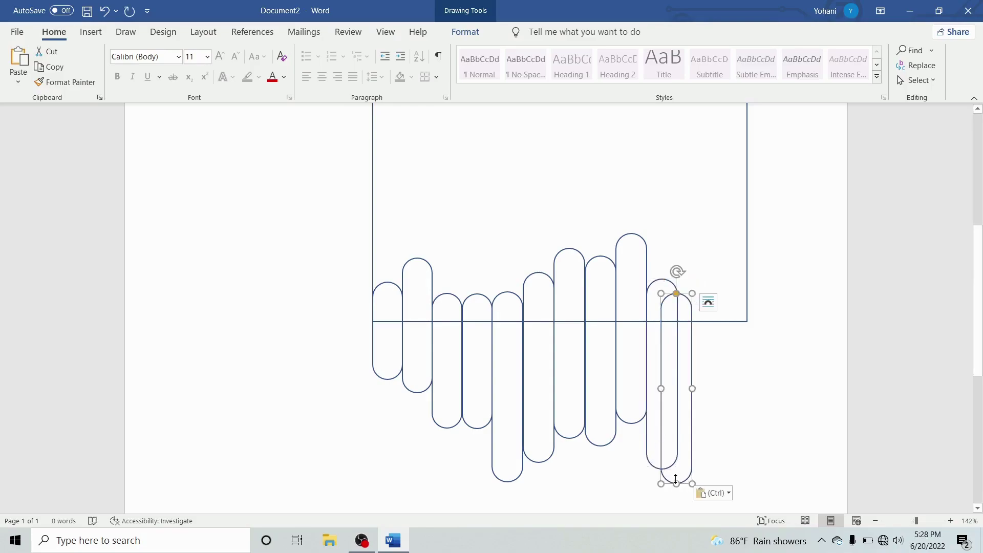
{"action": "left_click_drag", "start_coordinate": [687, 479], "coordinate": [702, 444]}
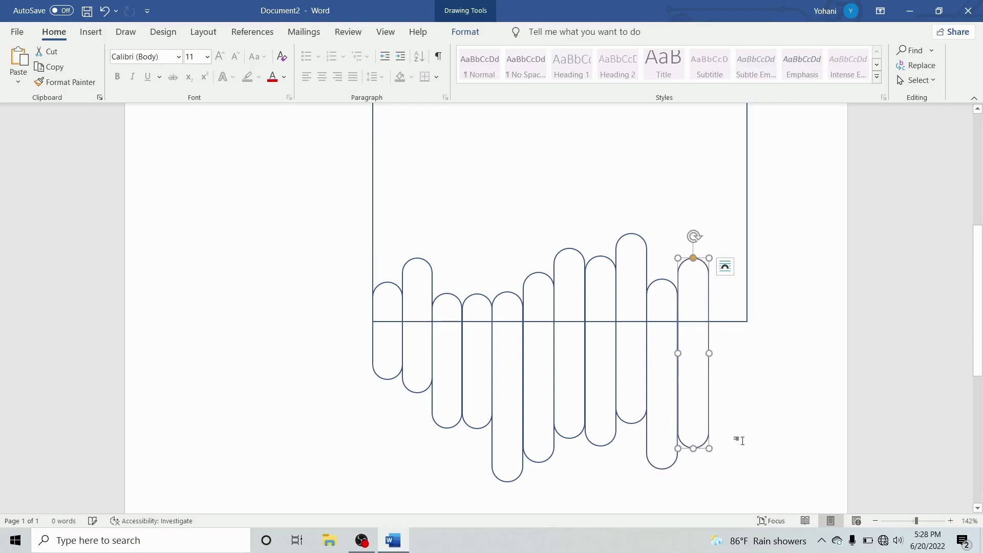
{"action": "key", "text": "ctrl+v"}
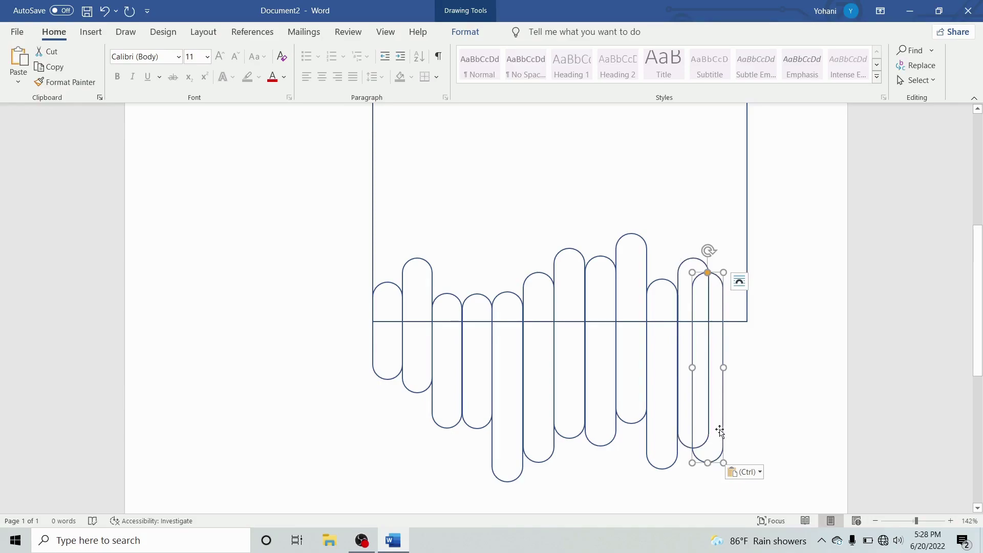
{"action": "left_click_drag", "start_coordinate": [721, 430], "coordinate": [738, 433]}
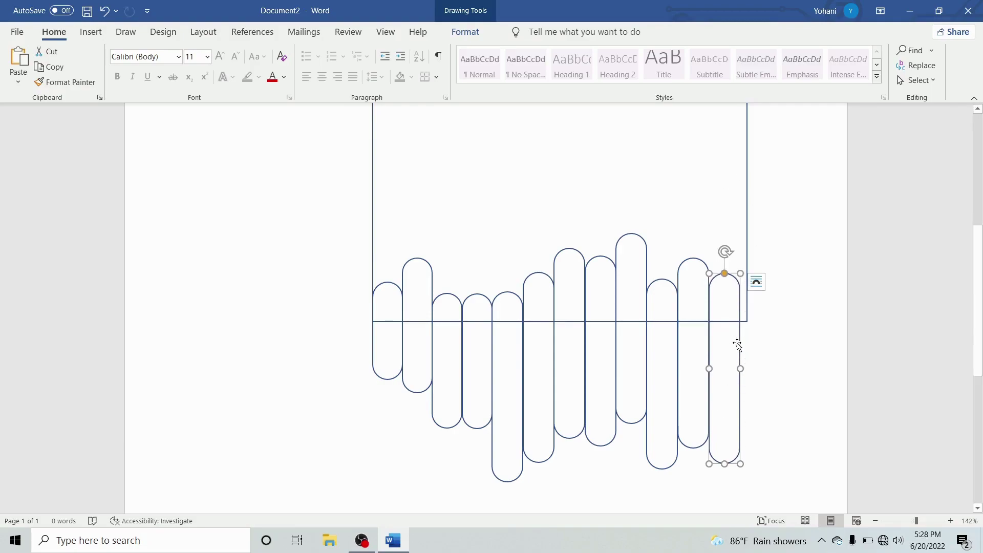
{"action": "key", "text": "ctrl+v"}
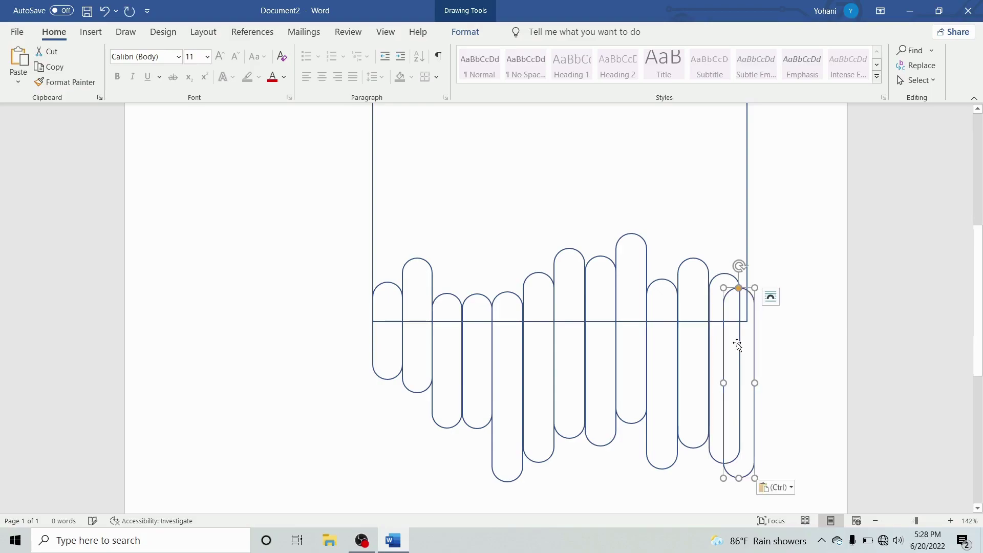
{"action": "left_click", "coordinate": [739, 345]}
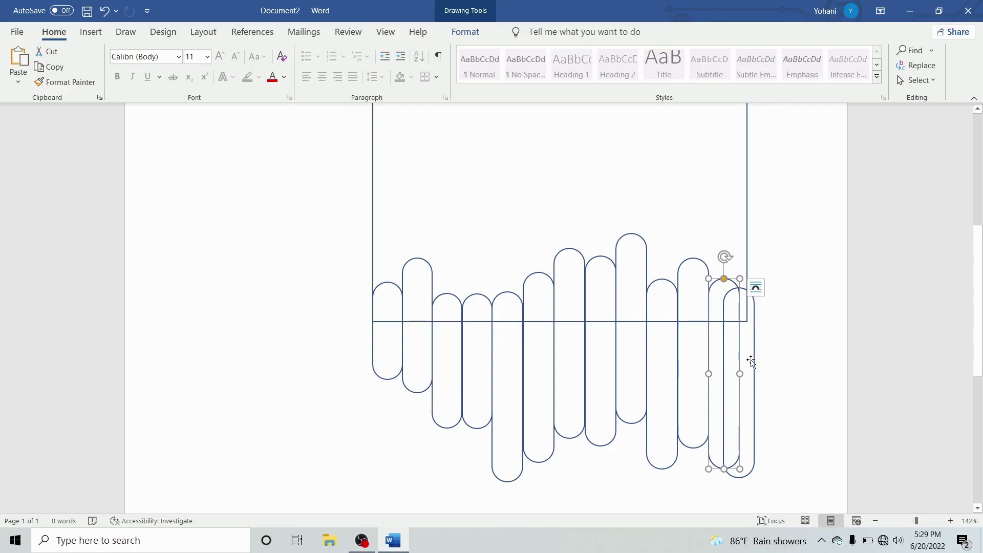
{"action": "left_click_drag", "start_coordinate": [742, 354], "coordinate": [767, 363]}
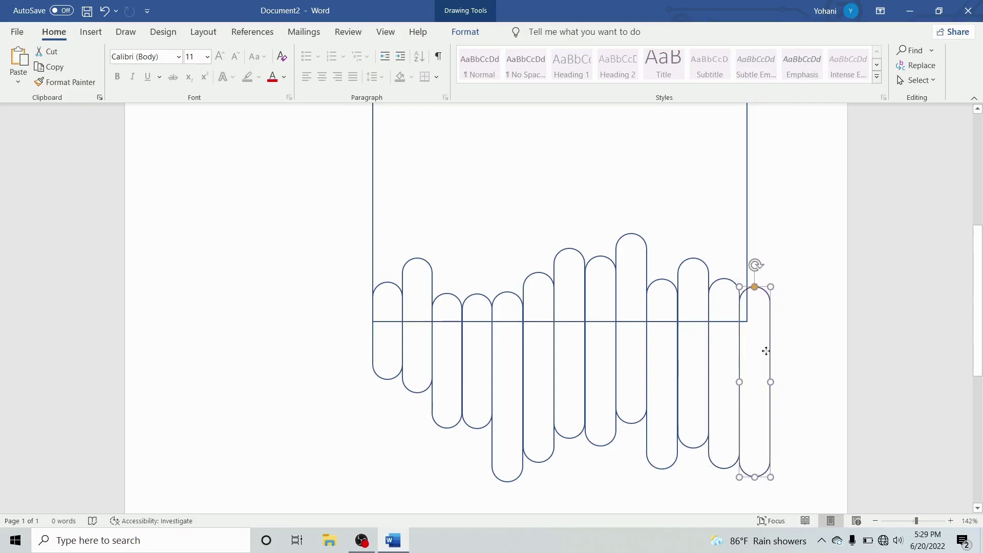
{"action": "left_click_drag", "start_coordinate": [767, 362], "coordinate": [766, 328]}
Step: Drag the large frame's right edge out to meet the outer side of the last pill
{"action": "scroll", "coordinate": [760, 327], "scroll_direction": "up", "scroll_amount": 5}
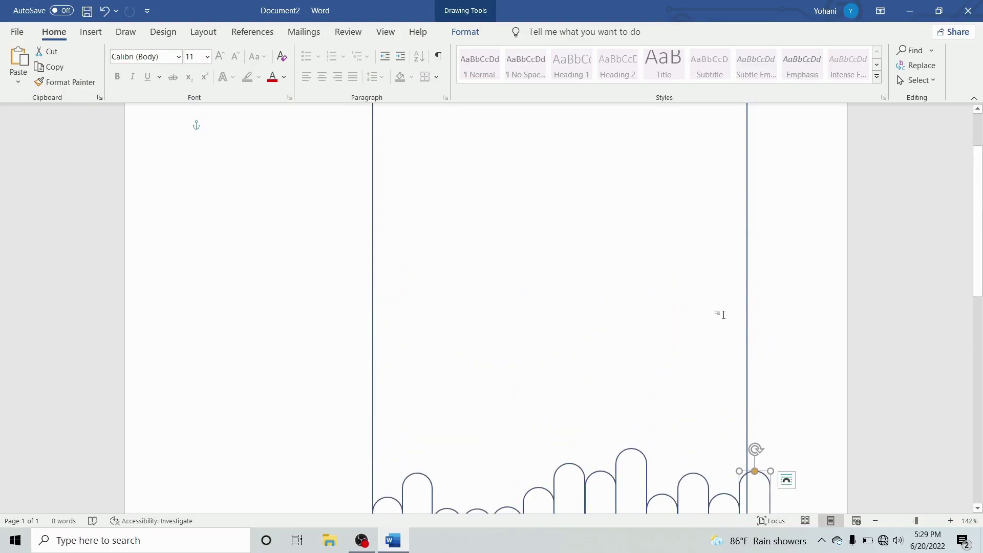
{"action": "scroll", "coordinate": [723, 314], "scroll_direction": "down", "scroll_amount": 2, "text": "ctrl"}
{"action": "scroll", "coordinate": [723, 314], "scroll_direction": "down", "scroll_amount": 1, "text": "ctrl"}
{"action": "scroll", "coordinate": [724, 315], "scroll_direction": "down", "scroll_amount": 4}
{"action": "scroll", "coordinate": [724, 314], "scroll_direction": "up", "scroll_amount": 2}
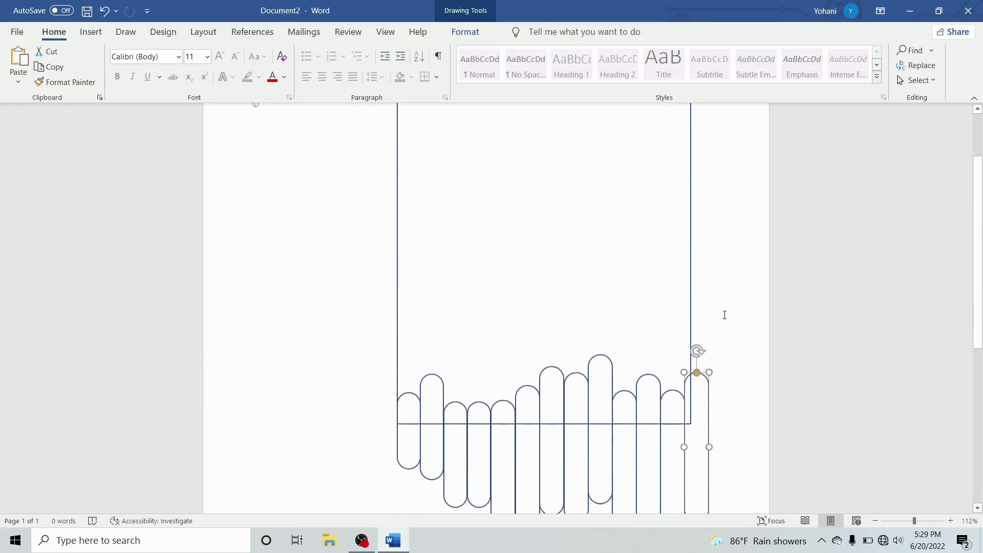
{"action": "left_click", "coordinate": [692, 278]}
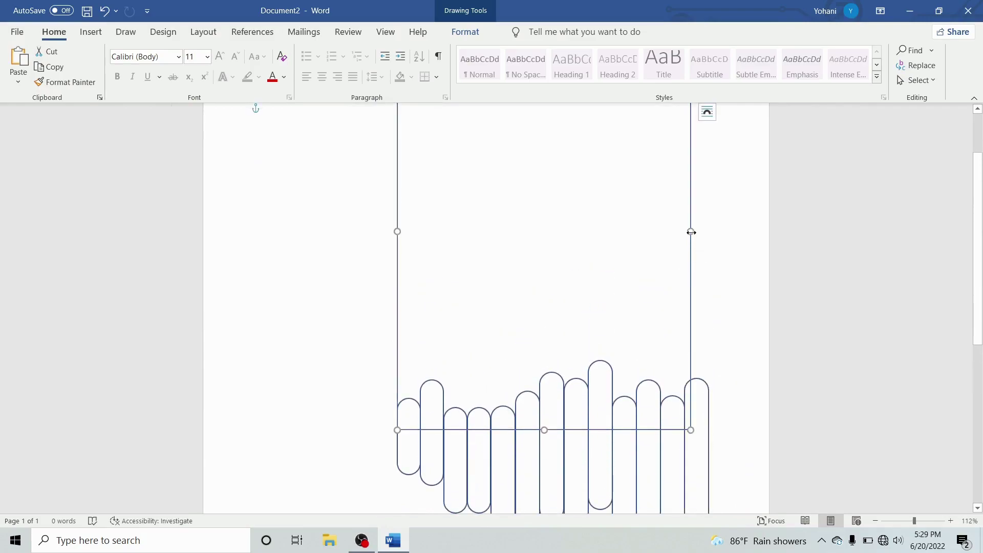
{"action": "left_click_drag", "start_coordinate": [691, 231], "coordinate": [710, 240]}
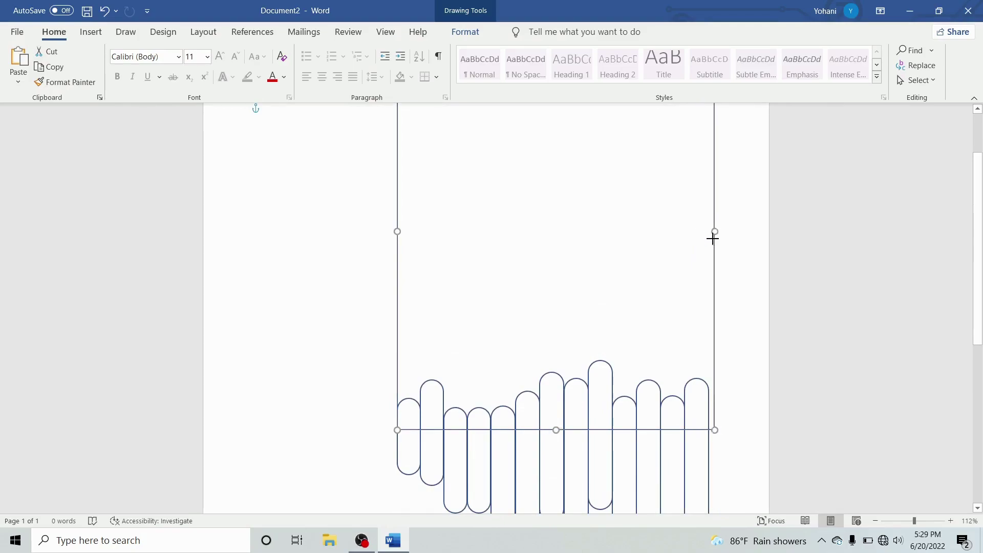
{"action": "left_click", "coordinate": [779, 275]}
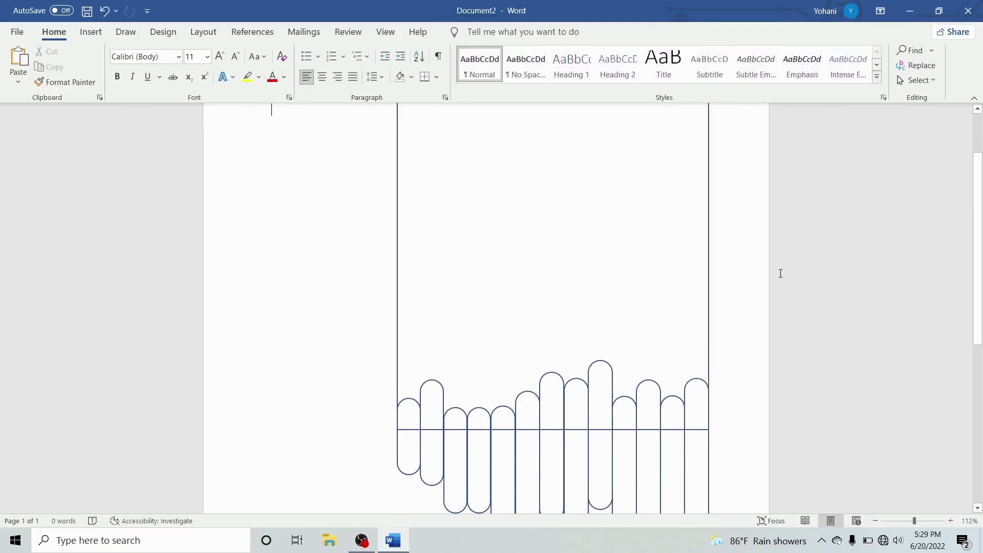
{"action": "scroll", "coordinate": [780, 273], "scroll_direction": "down", "scroll_amount": 5}
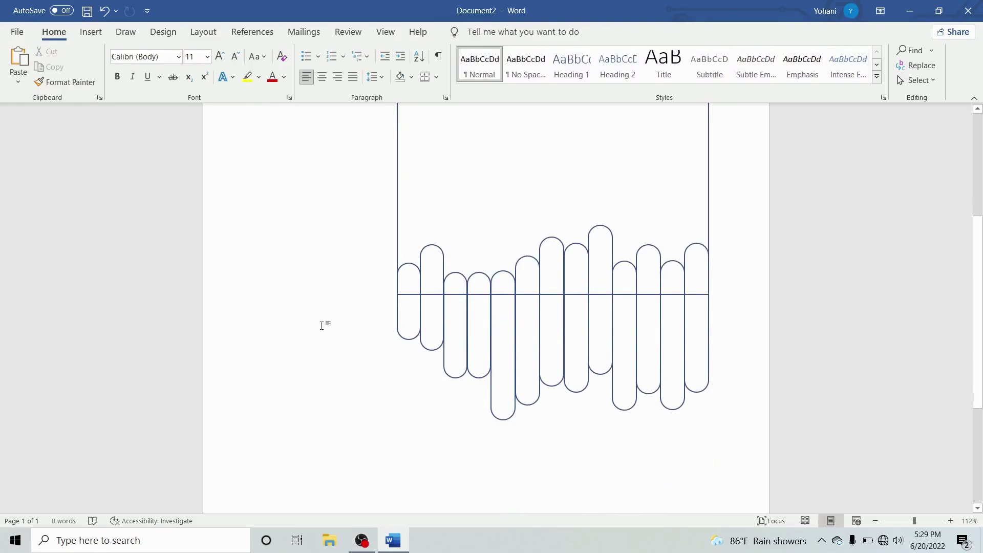
Step: Delete the 2nd, 4th, 6th, 8th, 10th and 12th pills, leaving seven bars
{"action": "left_click", "coordinate": [428, 310]}
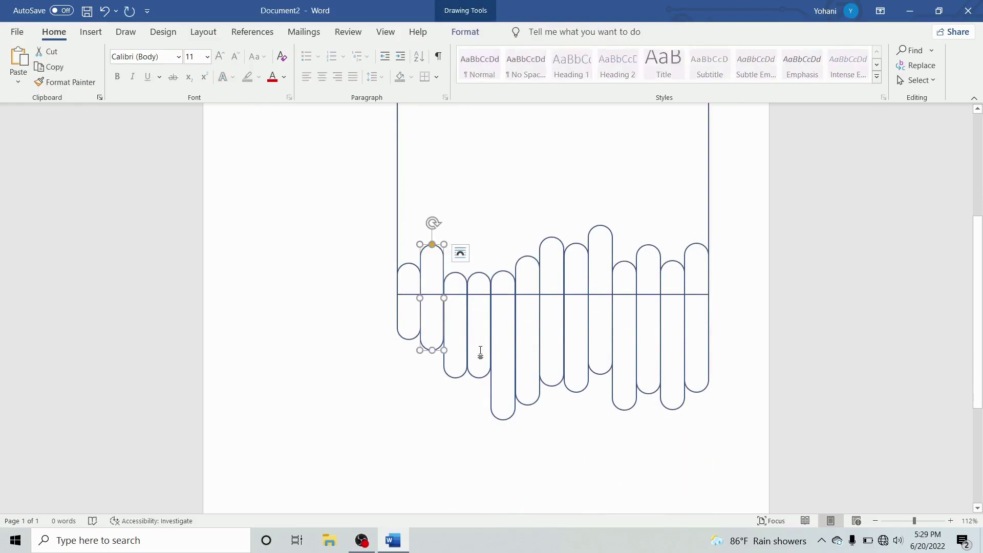
{"action": "left_click", "coordinate": [482, 375], "text": "shift"}
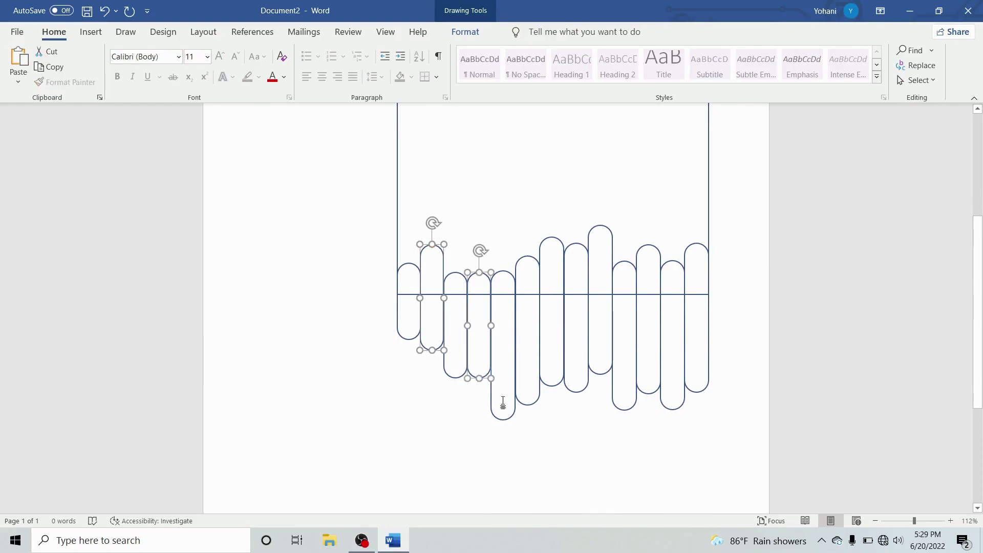
{"action": "left_click", "coordinate": [528, 403], "text": "shift"}
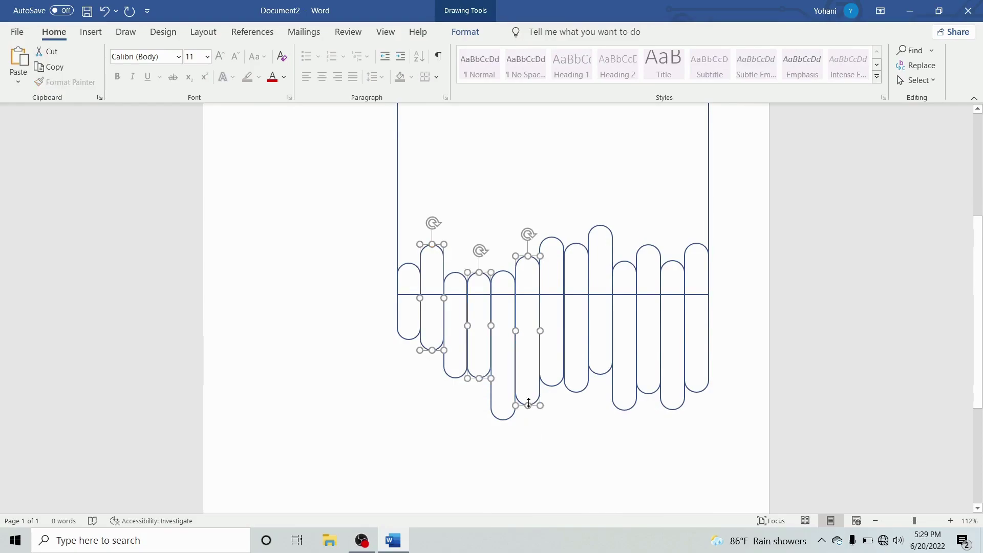
{"action": "left_click", "coordinate": [581, 386], "text": "shift"}
{"action": "left_click", "coordinate": [625, 408], "text": "shift"}
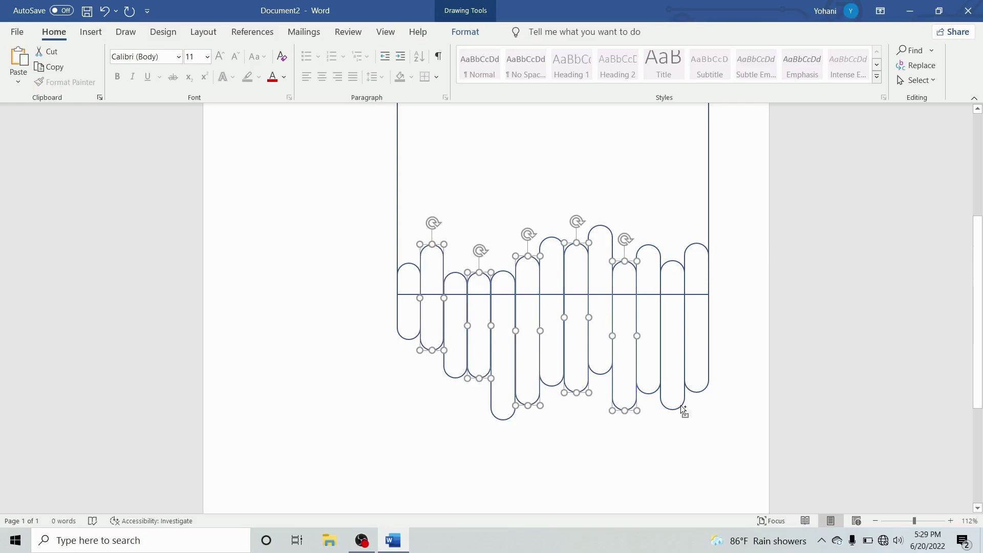
{"action": "left_click", "coordinate": [680, 405], "text": "shift"}
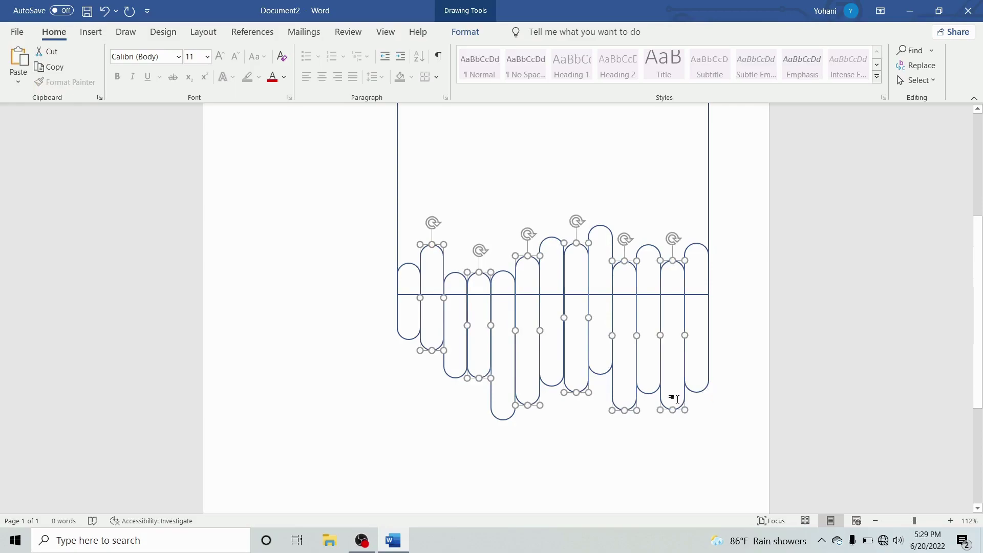
{"action": "key", "text": "Delete"}
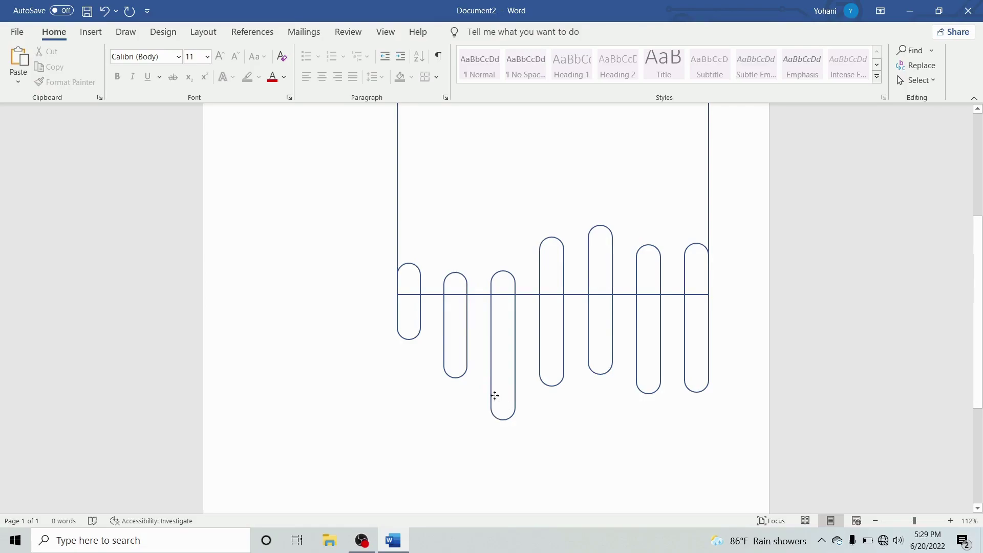
Step: Lengthen the third pill, shorten the fourth and lengthen the fifth
{"action": "left_click", "coordinate": [503, 419]}
{"action": "left_click_drag", "start_coordinate": [503, 420], "coordinate": [503, 460]}
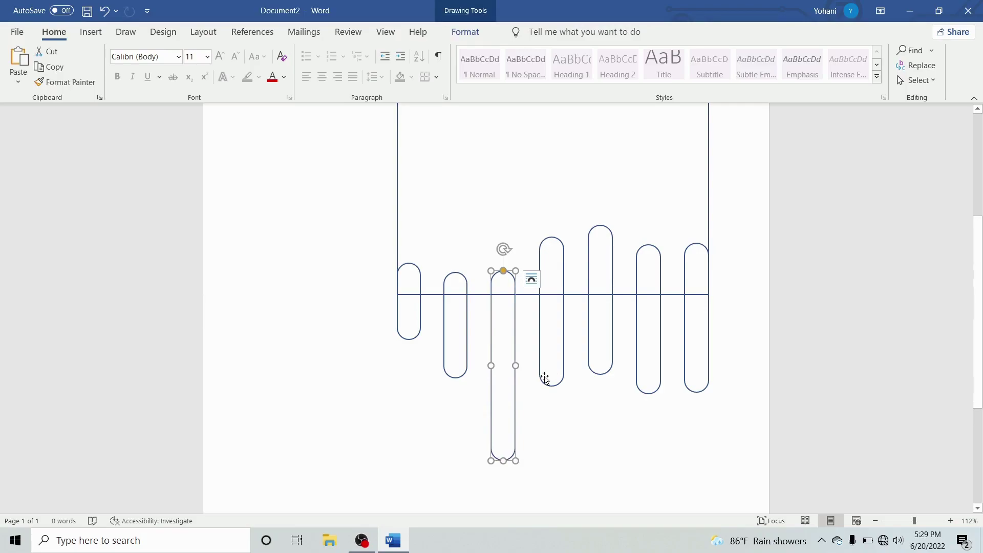
{"action": "left_click", "coordinate": [545, 378]}
{"action": "left_click_drag", "start_coordinate": [552, 385], "coordinate": [556, 370]}
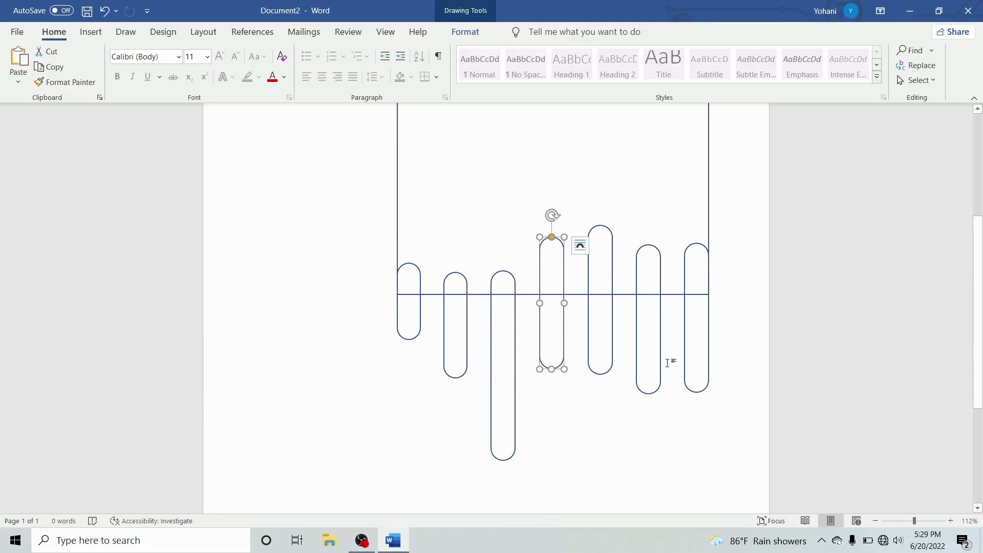
{"action": "left_click", "coordinate": [602, 372]}
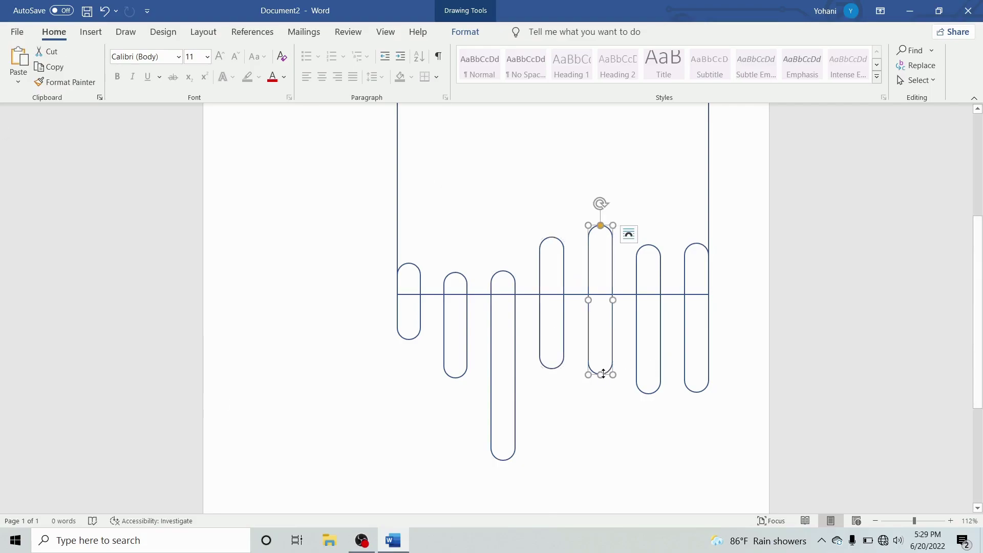
{"action": "left_click_drag", "start_coordinate": [601, 374], "coordinate": [602, 431]}
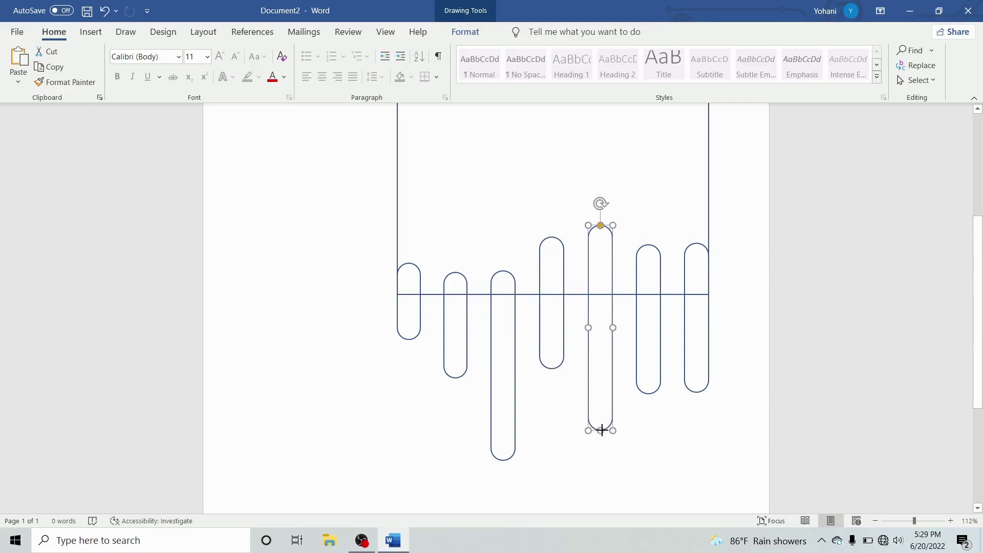
{"action": "left_click", "coordinate": [658, 365]}
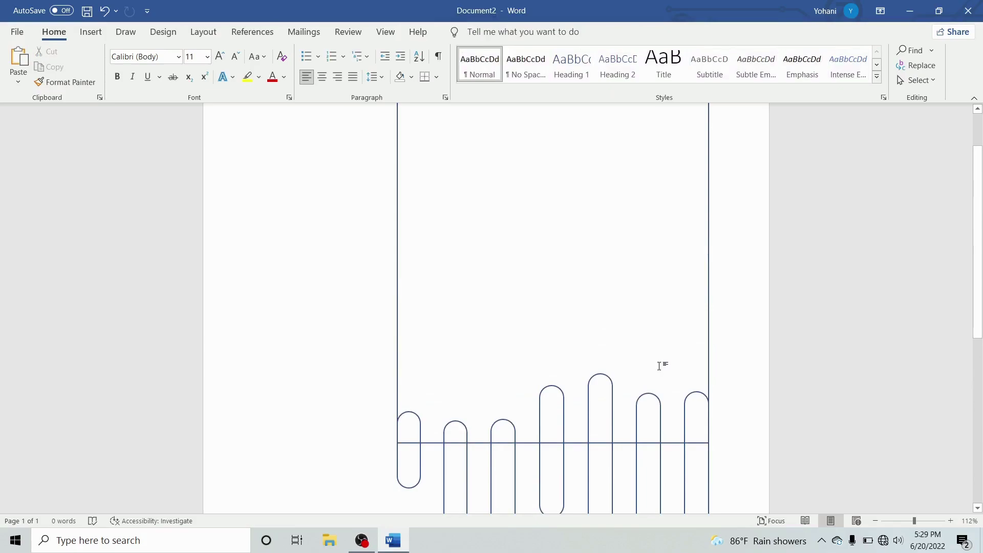
Step: Stretch the sixth pill much further down and shorten the rightmost pill
{"action": "scroll", "coordinate": [658, 365], "scroll_direction": "down", "scroll_amount": 4}
{"action": "scroll", "coordinate": [648, 378], "scroll_direction": "down", "scroll_amount": 2}
{"action": "scroll", "coordinate": [648, 371], "scroll_direction": "down", "scroll_amount": 4}
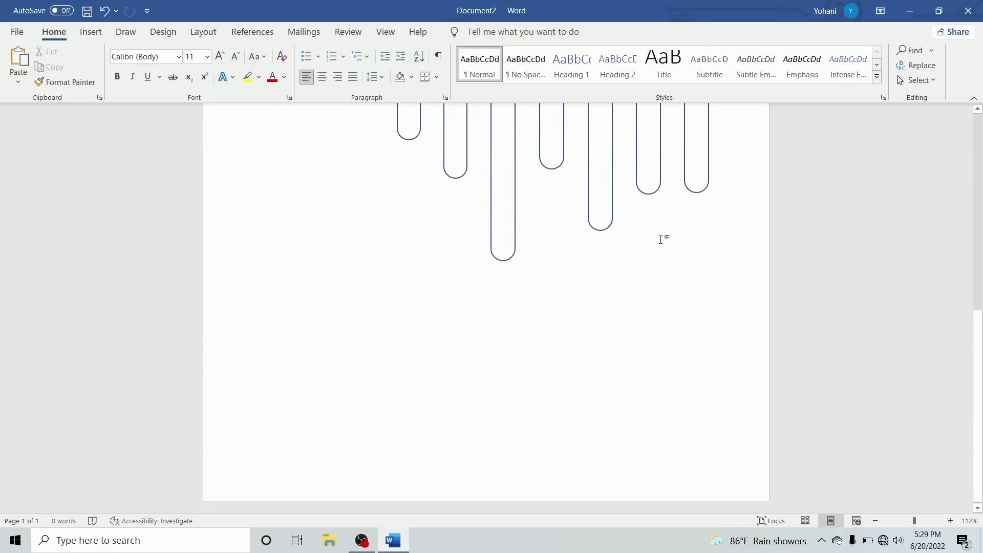
{"action": "left_click", "coordinate": [650, 191]}
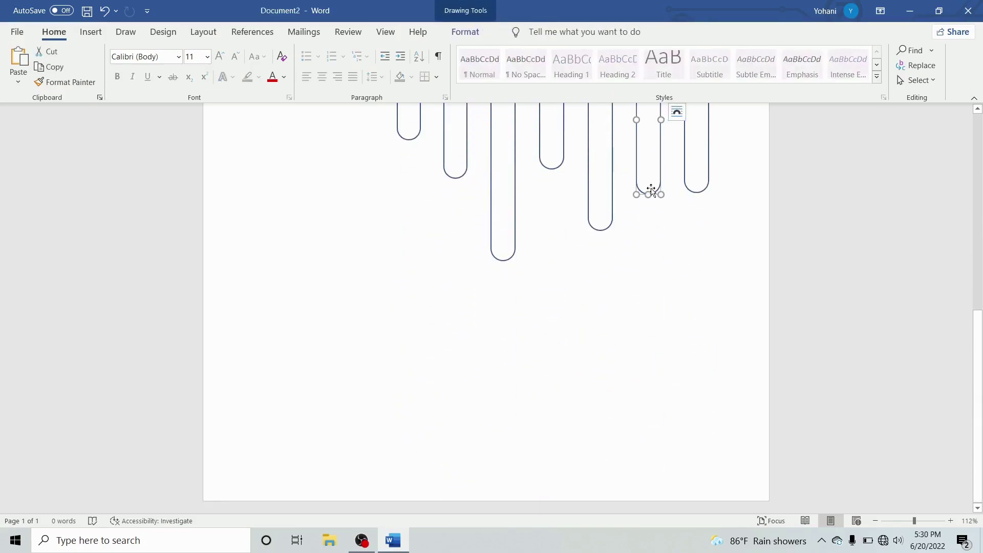
{"action": "left_click_drag", "start_coordinate": [648, 194], "coordinate": [652, 287]}
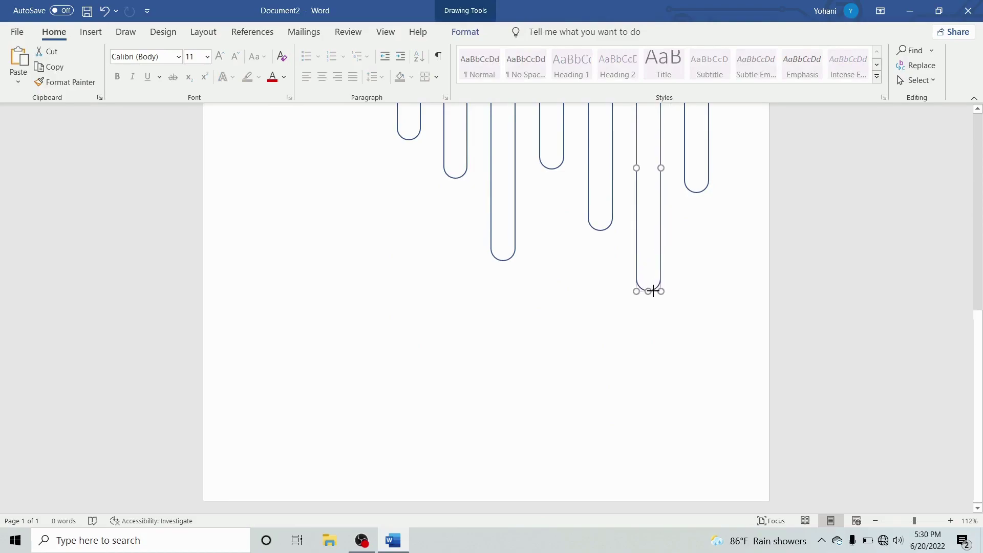
{"action": "scroll", "coordinate": [650, 247], "scroll_direction": "up", "scroll_amount": 3}
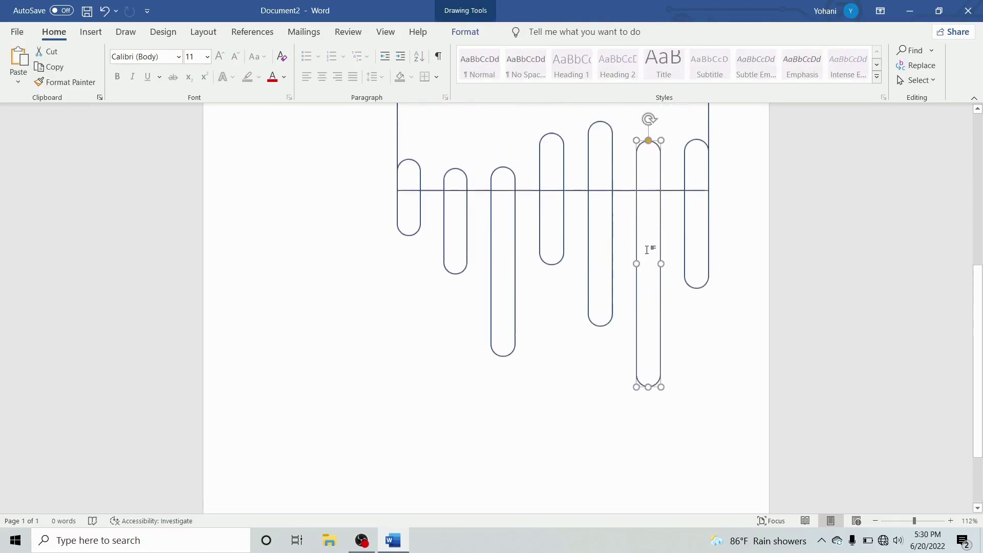
{"action": "left_click", "coordinate": [686, 242]}
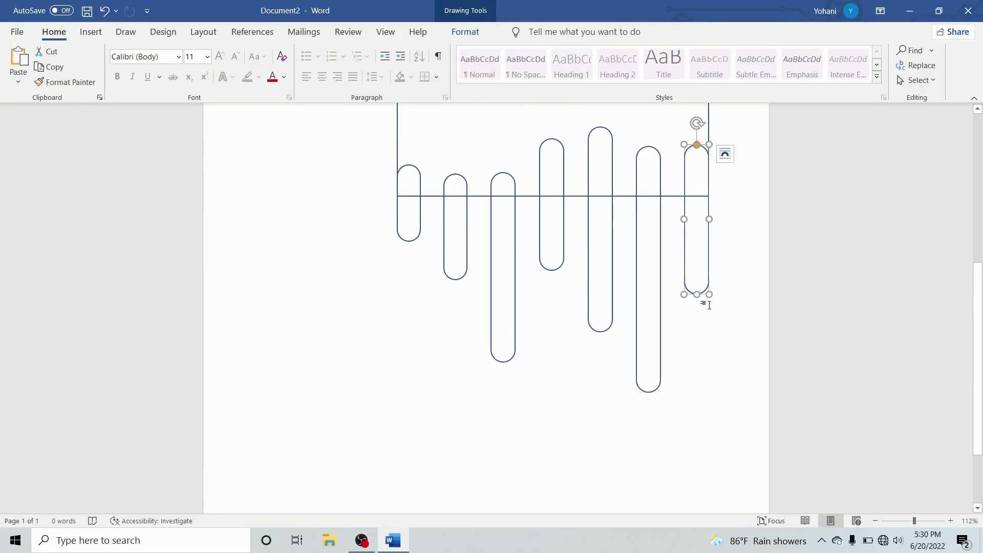
{"action": "left_click_drag", "start_coordinate": [697, 293], "coordinate": [692, 234]}
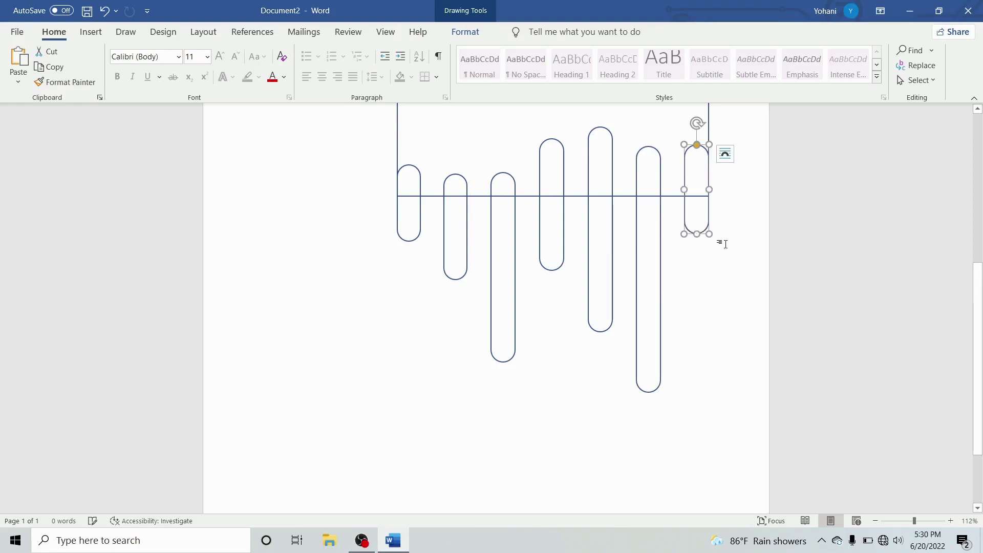
{"action": "left_click", "coordinate": [857, 237]}
{"action": "scroll", "coordinate": [857, 237], "scroll_direction": "down", "scroll_amount": 2}
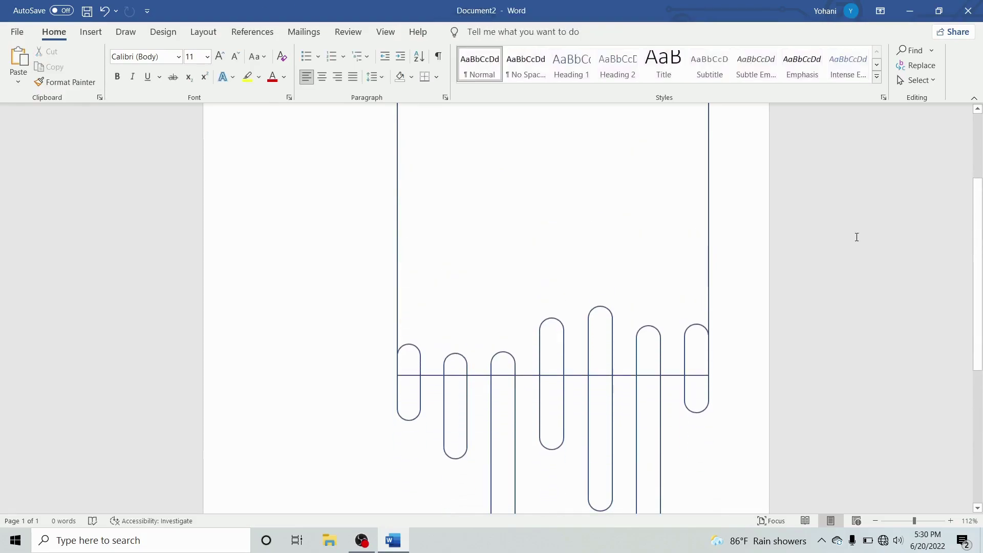
{"action": "scroll", "coordinate": [857, 237], "scroll_direction": "up", "scroll_amount": 1}
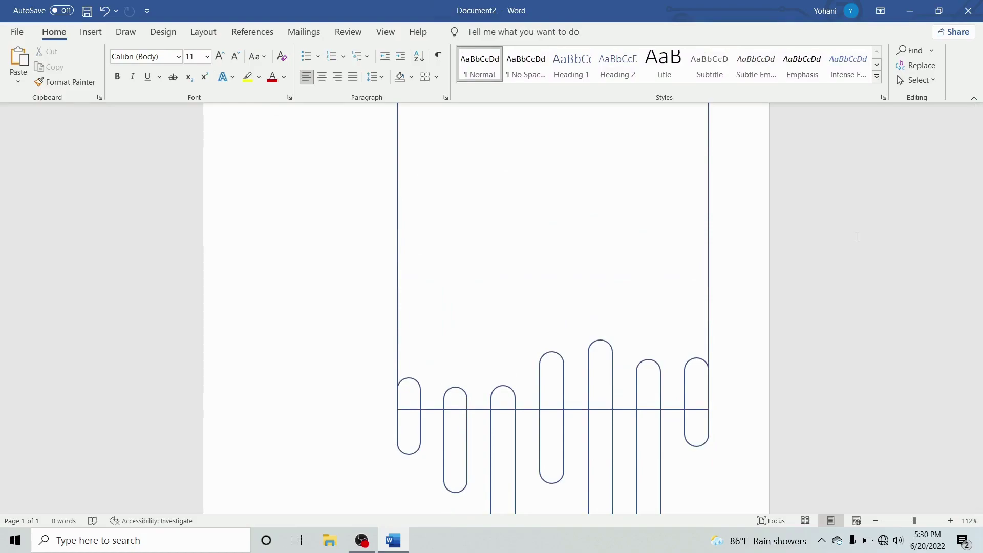
{"action": "scroll", "coordinate": [857, 237], "scroll_direction": "down", "scroll_amount": 1}
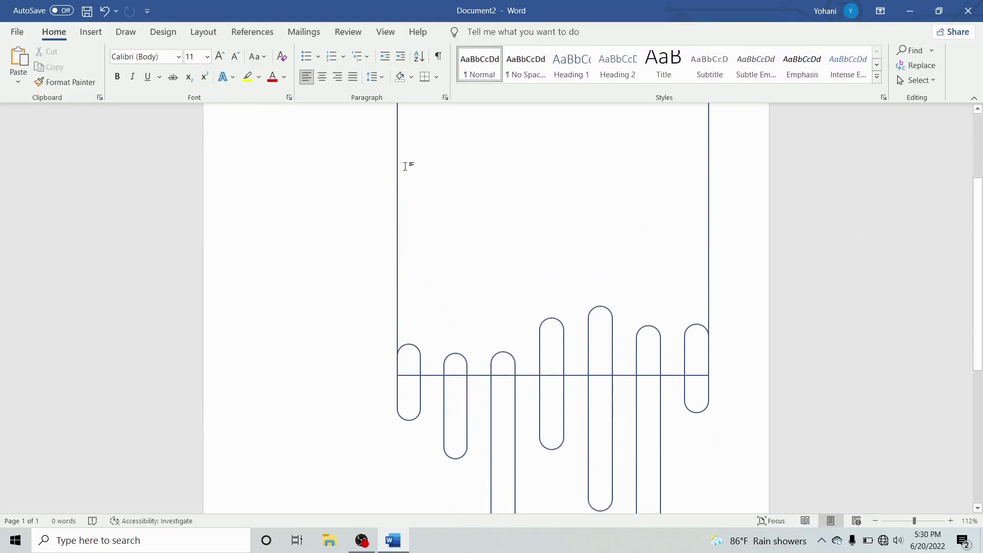
Step: Draw a short rectangle over the second to fourth bars
{"action": "left_click", "coordinate": [90, 32]}
{"action": "left_click", "coordinate": [153, 65]}
{"action": "left_click", "coordinate": [184, 121]}
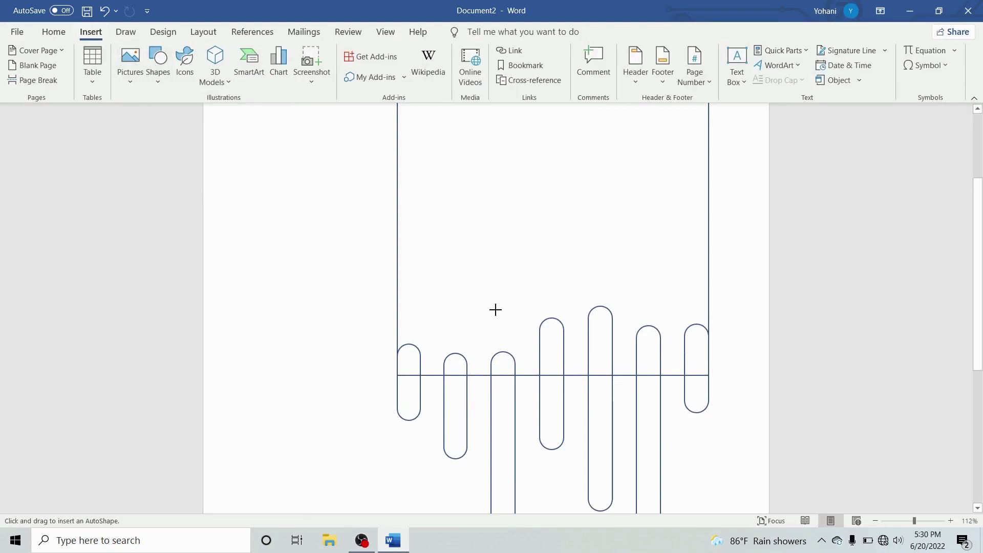
{"action": "mouse_move", "coordinate": [454, 338]}
{"action": "left_mouse_down"}
{"action": "mouse_move", "coordinate": [476, 395]}
{"action": "mouse_move", "coordinate": [548, 417]}
{"action": "mouse_move", "coordinate": [555, 439]}
{"action": "left_mouse_up"}
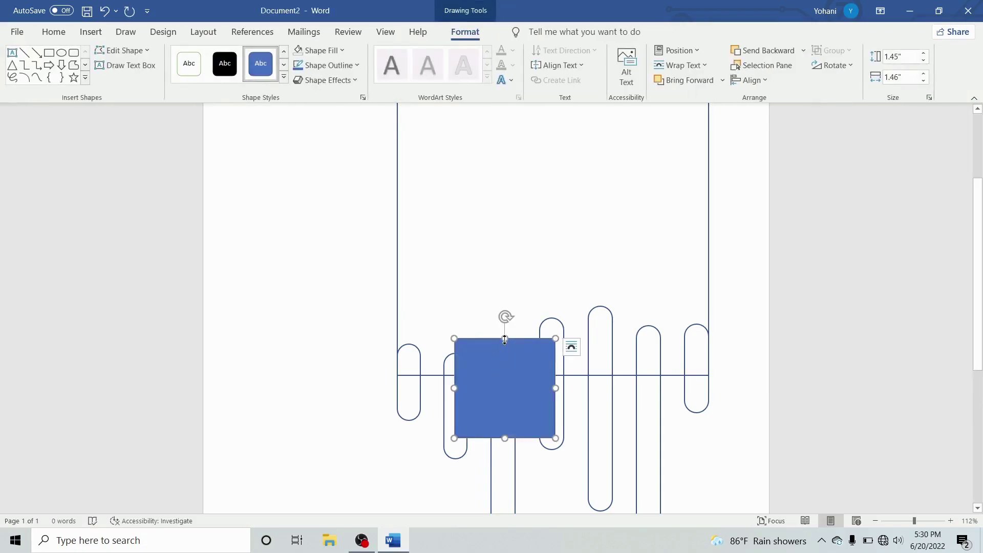
{"action": "left_click_drag", "start_coordinate": [505, 340], "coordinate": [511, 359]}
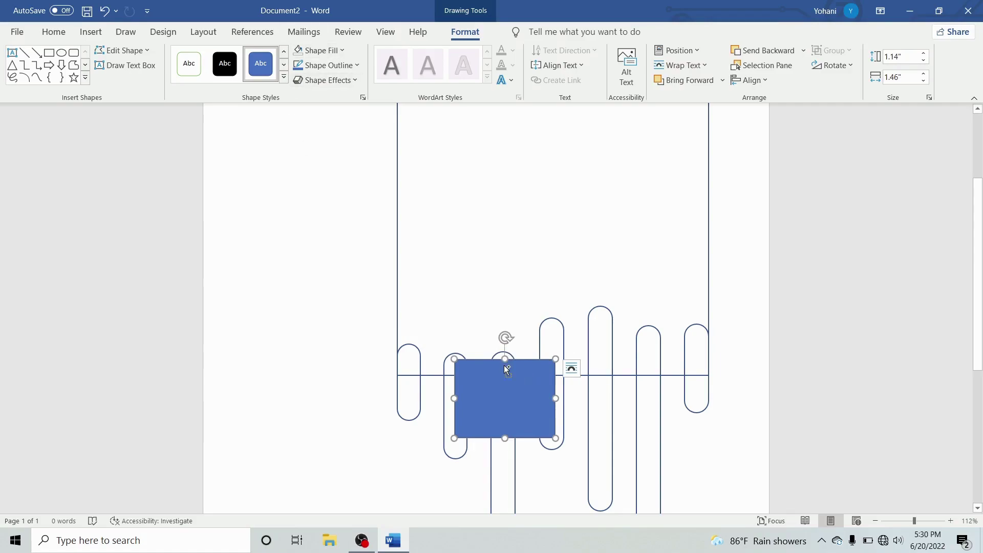
Step: Paste a copy of the rectangle over the fifth to seventh bars
{"action": "key", "text": "ctrl+v"}
{"action": "left_click_drag", "start_coordinate": [508, 381], "coordinate": [625, 335]}
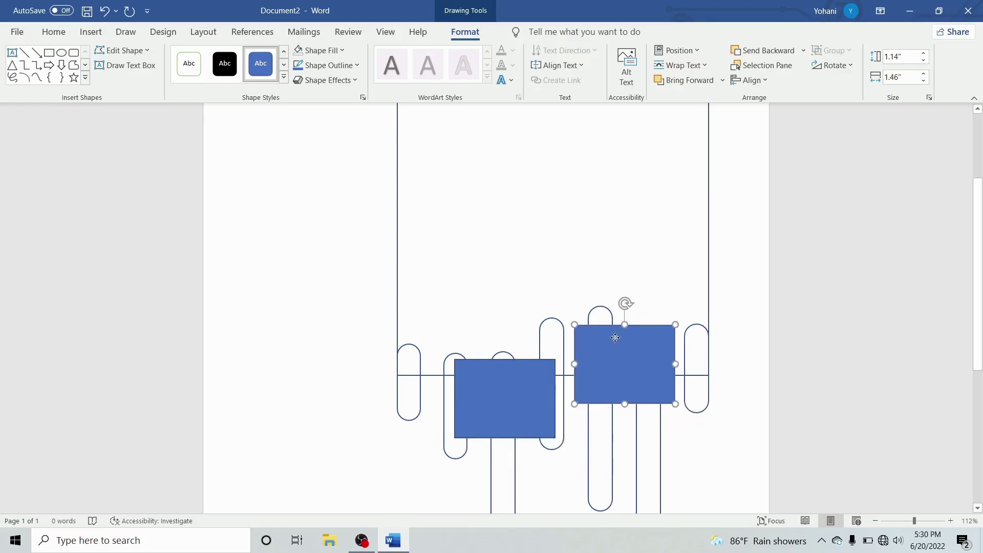
{"action": "left_click_drag", "start_coordinate": [625, 335], "coordinate": [641, 333]}
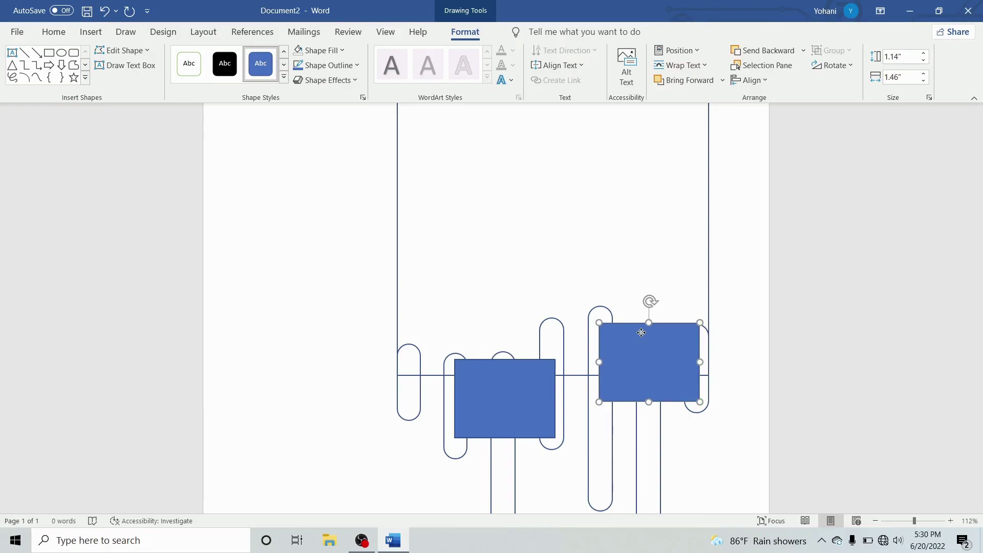
{"action": "left_click_drag", "start_coordinate": [641, 333], "coordinate": [642, 334]}
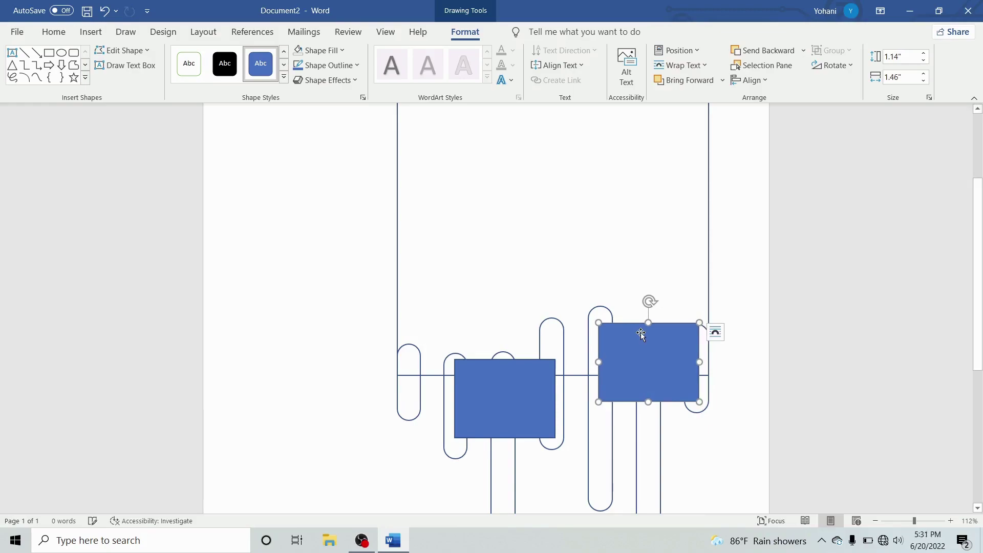
{"action": "key", "text": "ctrl+z"}
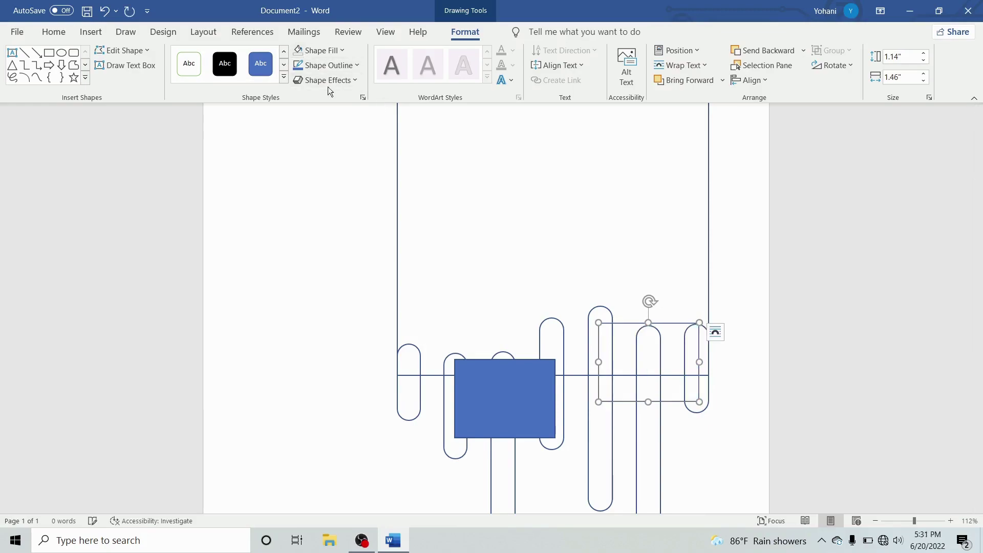
Step: Set the small rectangle to no fill, then select the frame, every bar and both rectangles
{"action": "left_click", "coordinate": [487, 374]}
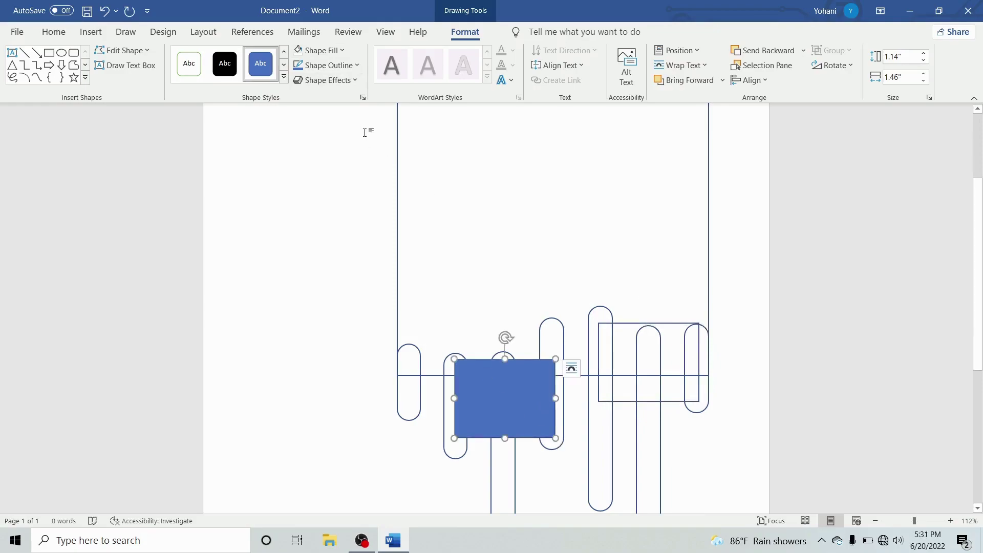
{"action": "left_click", "coordinate": [302, 51]}
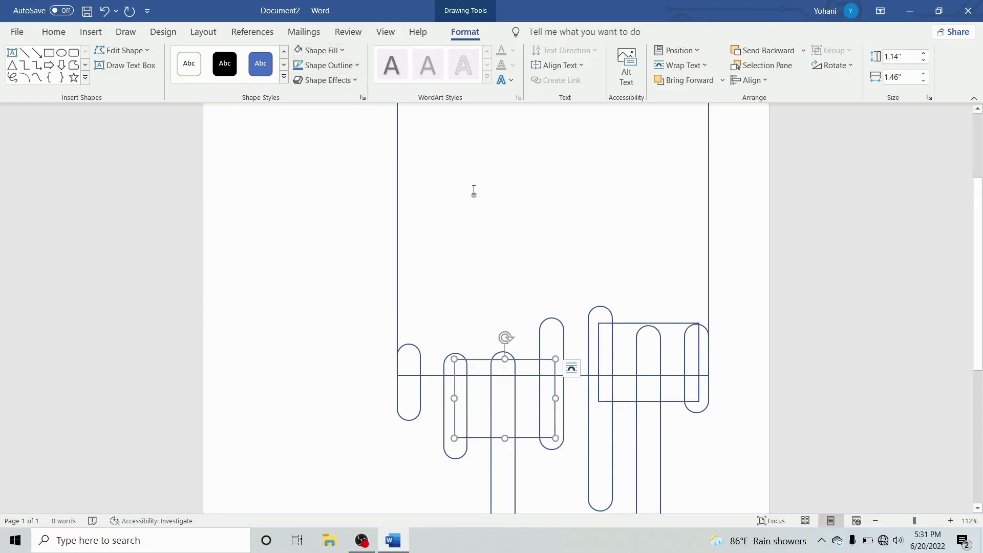
{"action": "left_click", "coordinate": [401, 188], "text": "shift"}
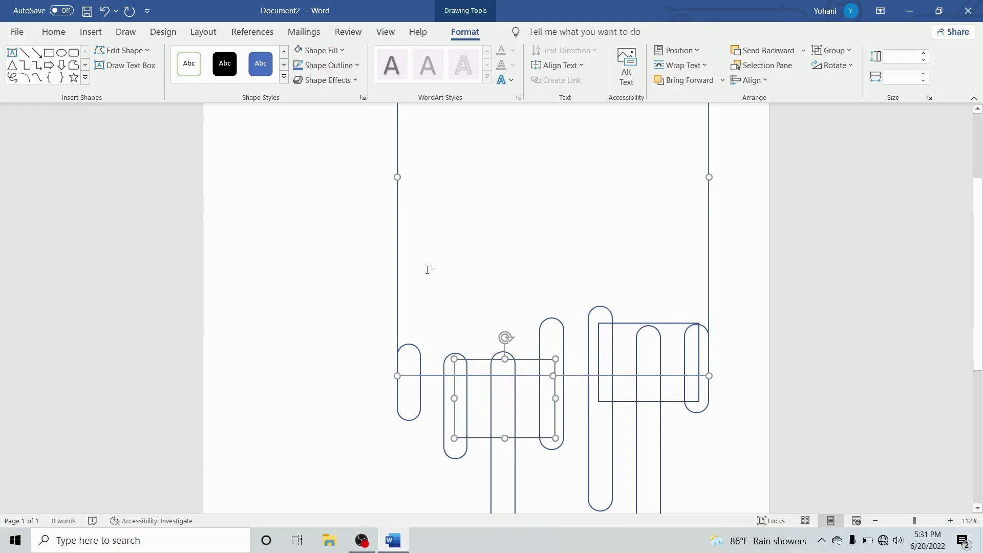
{"action": "left_click", "coordinate": [411, 416], "text": "shift"}
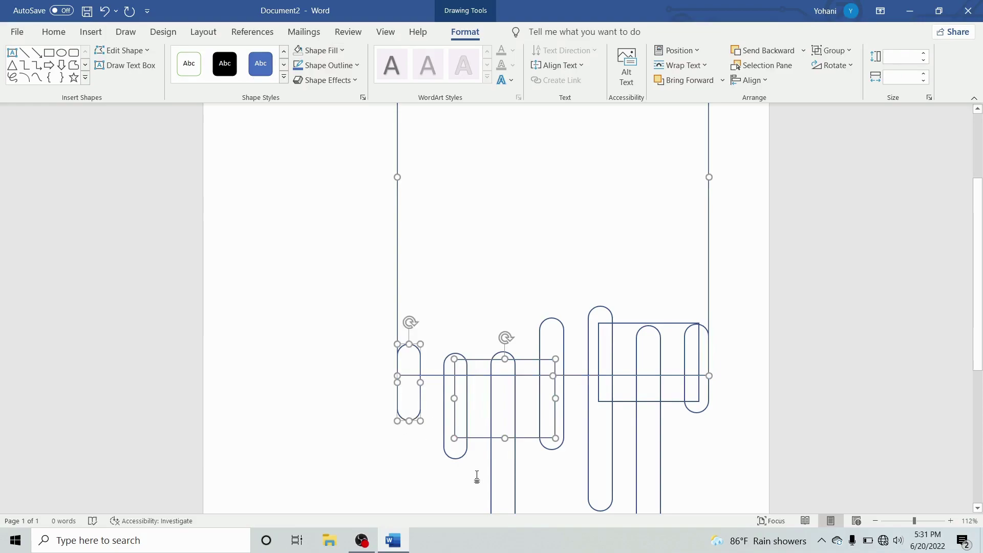
{"action": "left_click", "coordinate": [461, 451], "text": "shift"}
{"action": "left_click", "coordinate": [510, 479], "text": "shift"}
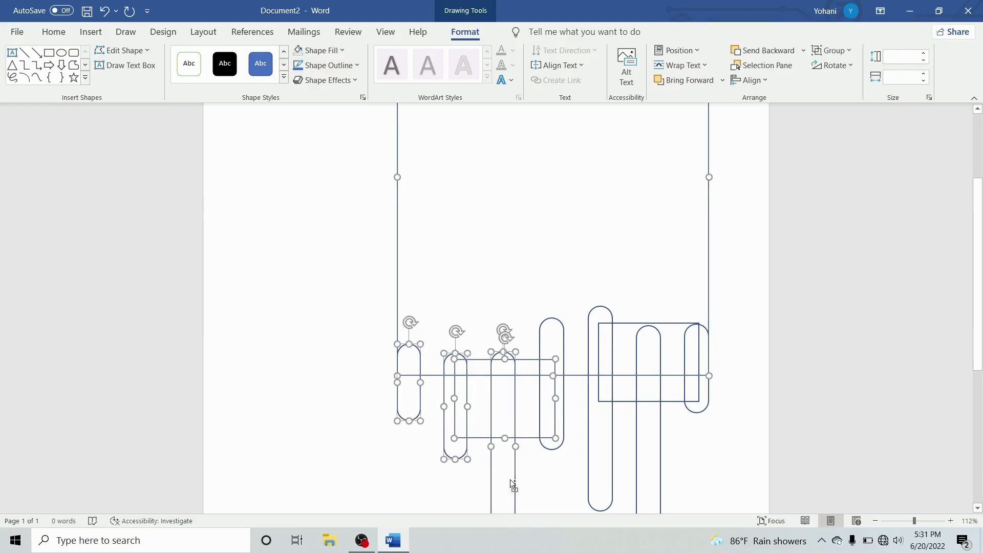
{"action": "left_click", "coordinate": [547, 445], "text": "shift"}
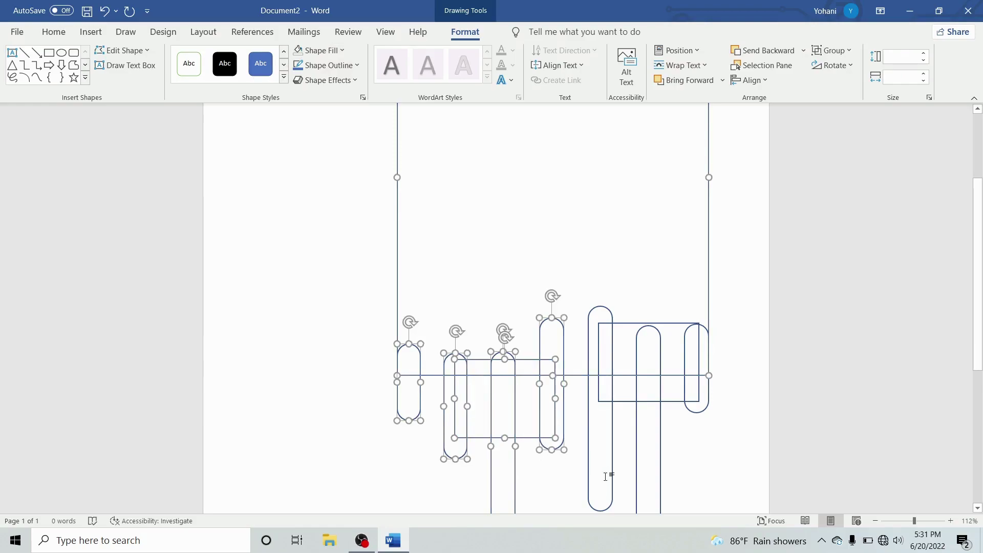
{"action": "left_click", "coordinate": [612, 480], "text": "shift"}
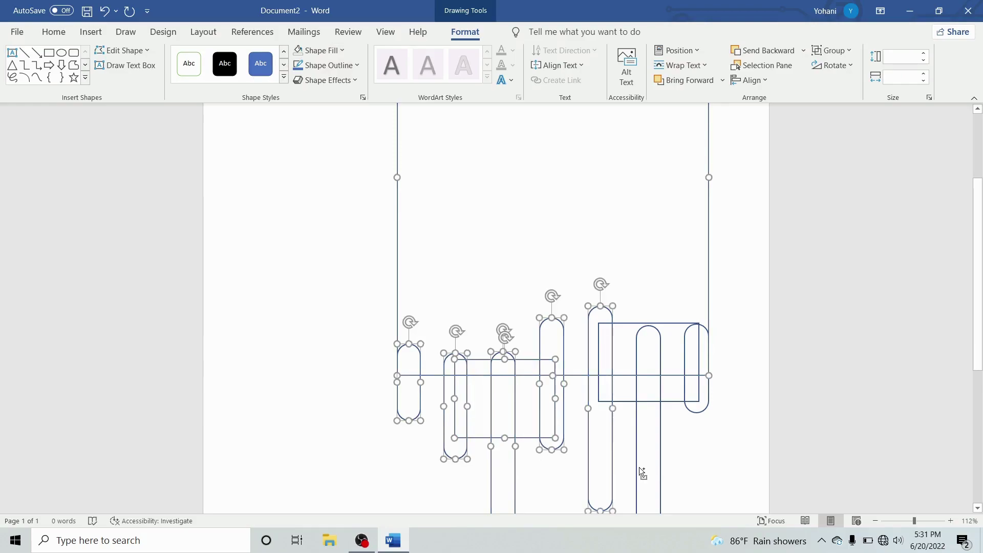
{"action": "left_click", "coordinate": [640, 468], "text": "shift"}
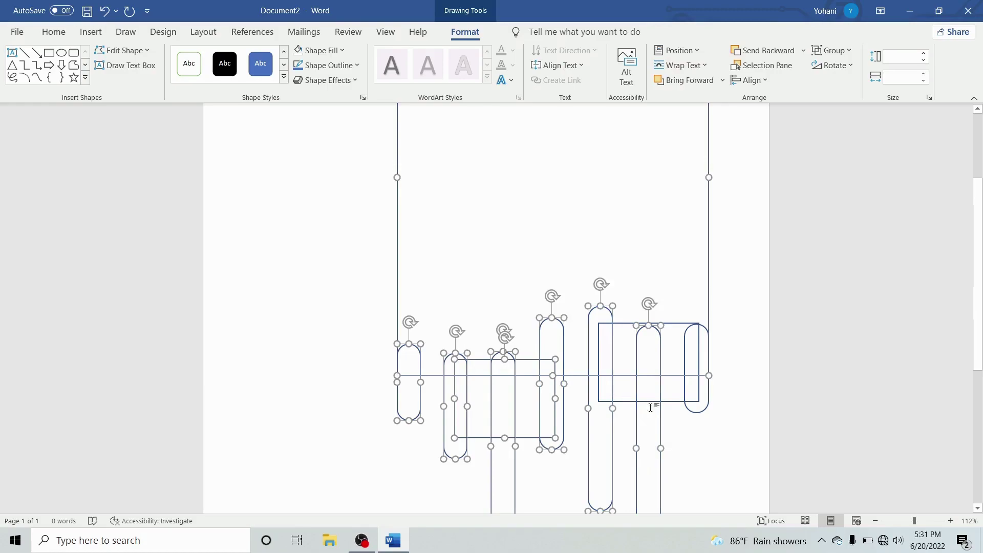
{"action": "left_click", "coordinate": [703, 408], "text": "shift"}
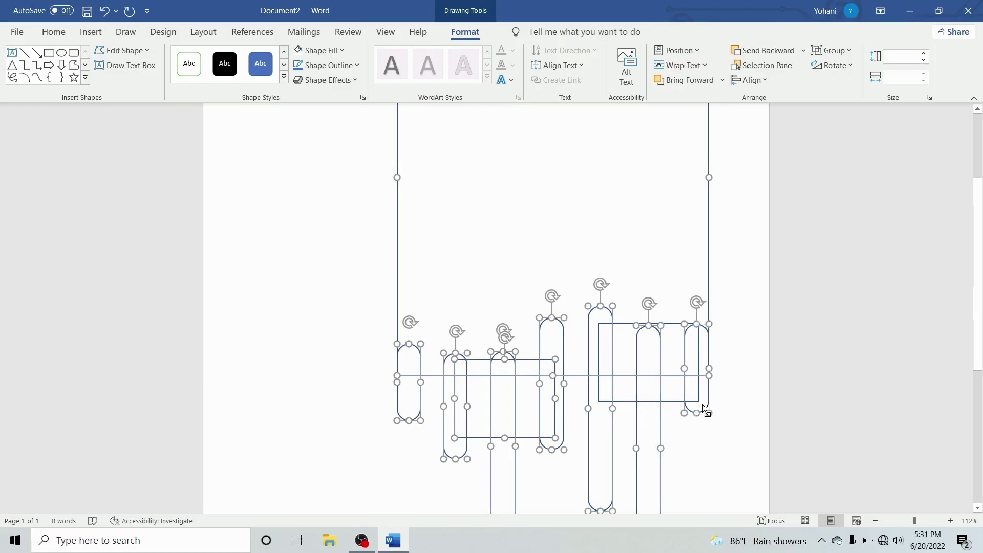
{"action": "left_click", "coordinate": [630, 402], "text": "shift"}
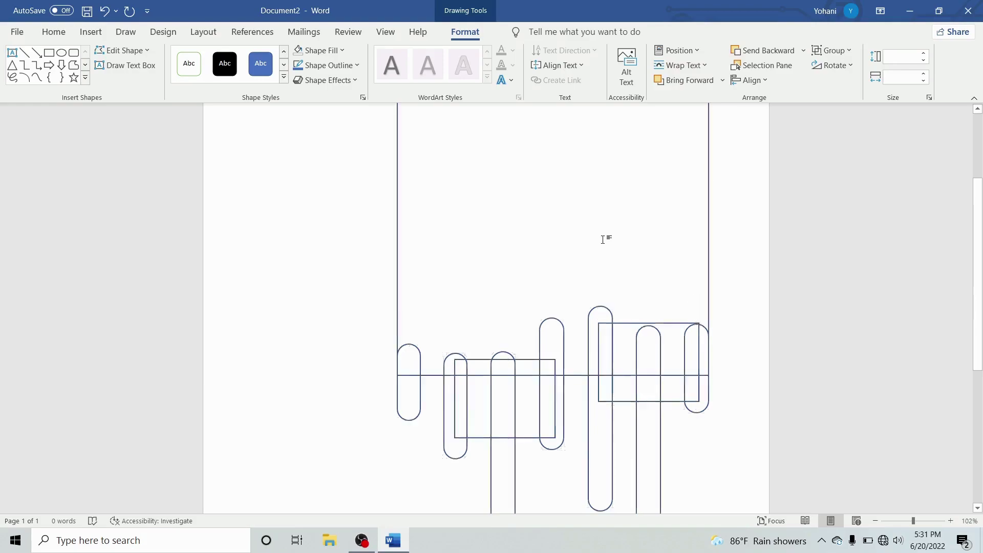
Step: Group the frame and the drip bars into one combined shape
{"action": "scroll", "coordinate": [603, 239], "scroll_direction": "down", "scroll_amount": 5, "text": "ctrl"}
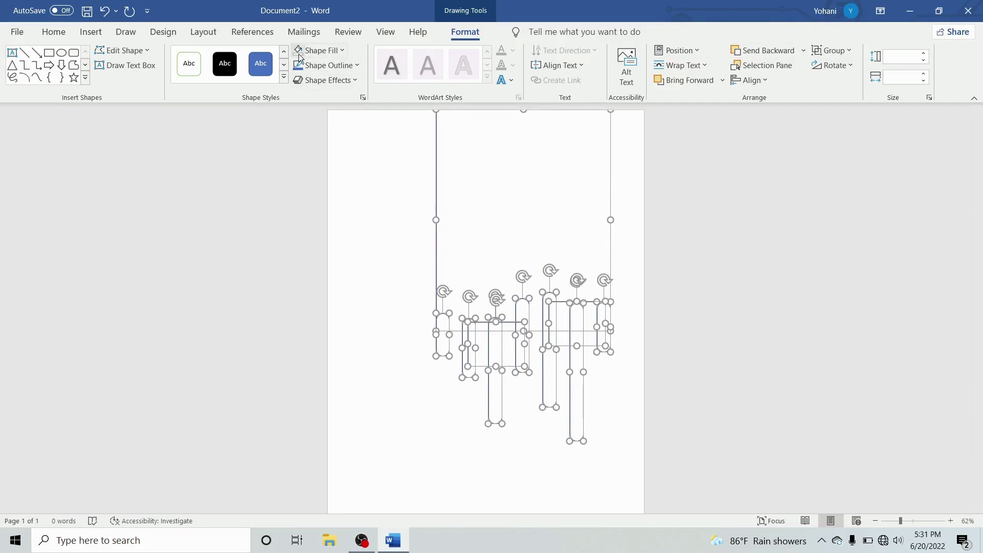
{"action": "left_click", "coordinate": [355, 65]}
{"action": "key", "text": "Escape"}
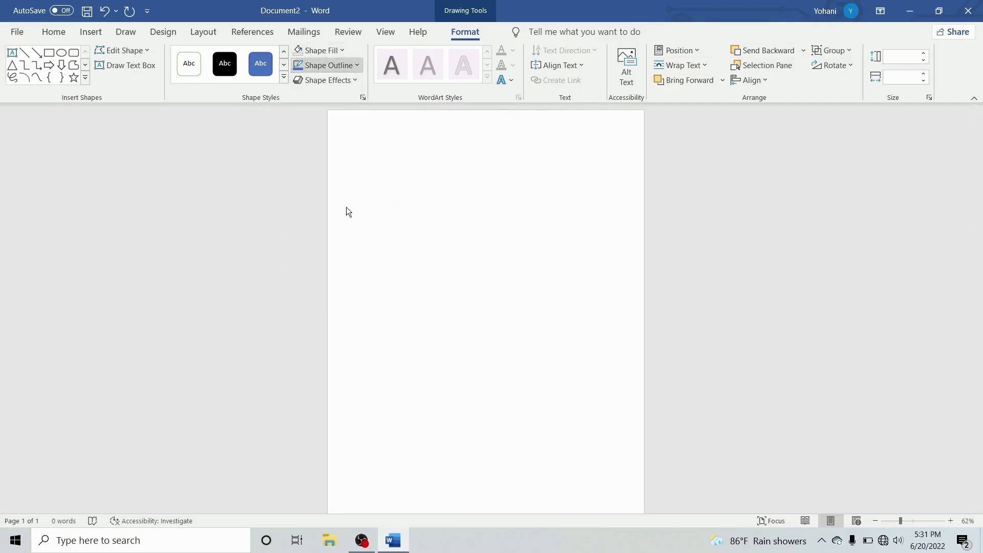
{"action": "left_click", "coordinate": [833, 53]}
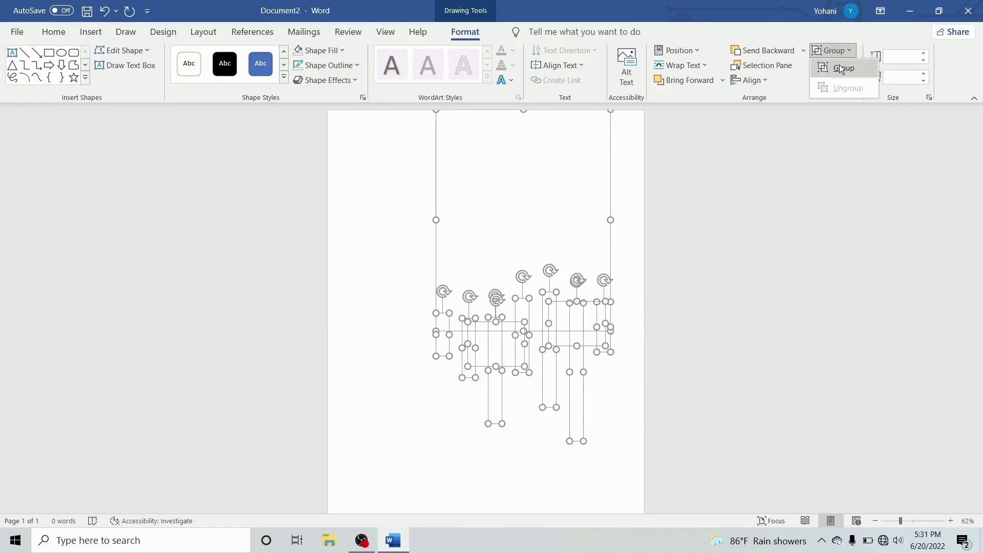
{"action": "left_click", "coordinate": [843, 67]}
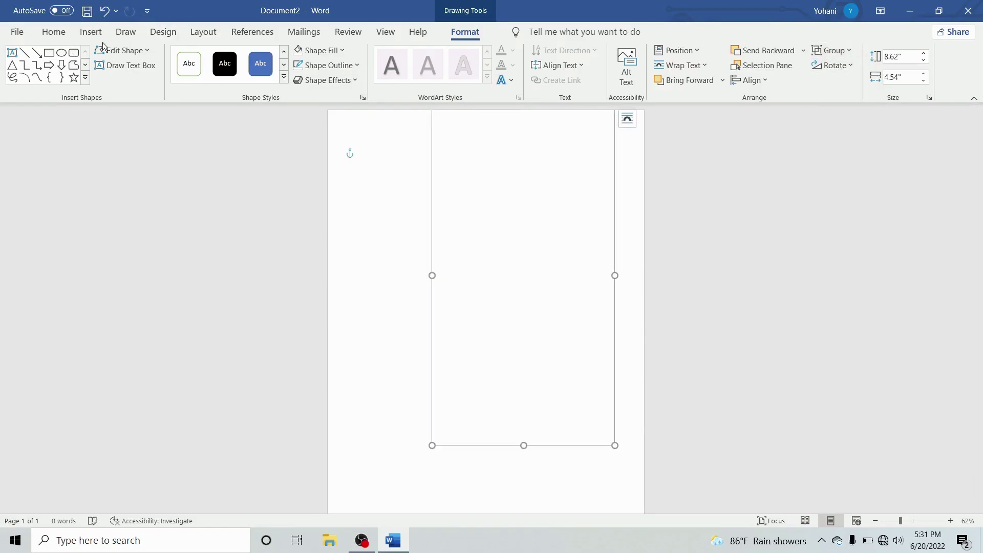
Step: Fill the grouped shape with the building jpg photo from a file
{"action": "left_click", "coordinate": [318, 52]}
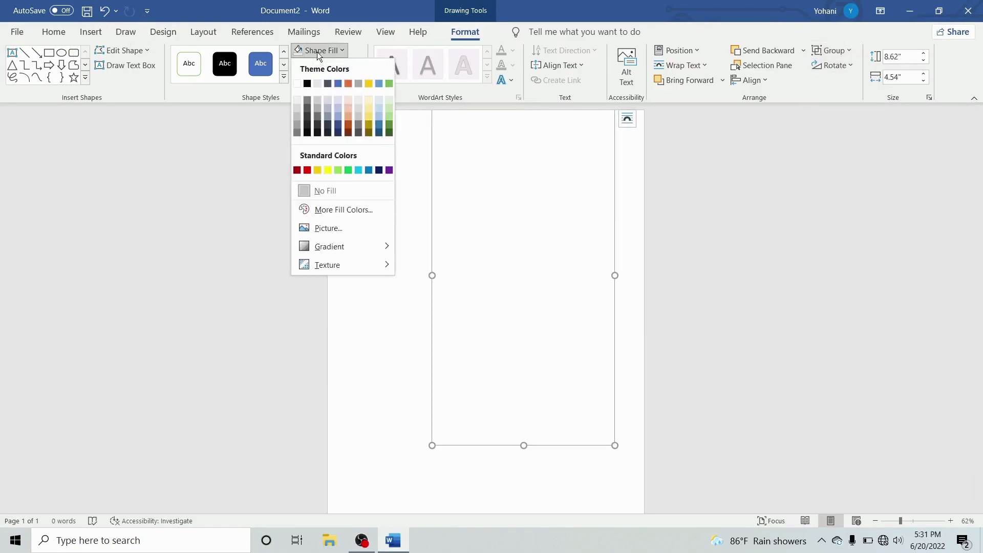
{"action": "left_click", "coordinate": [338, 227]}
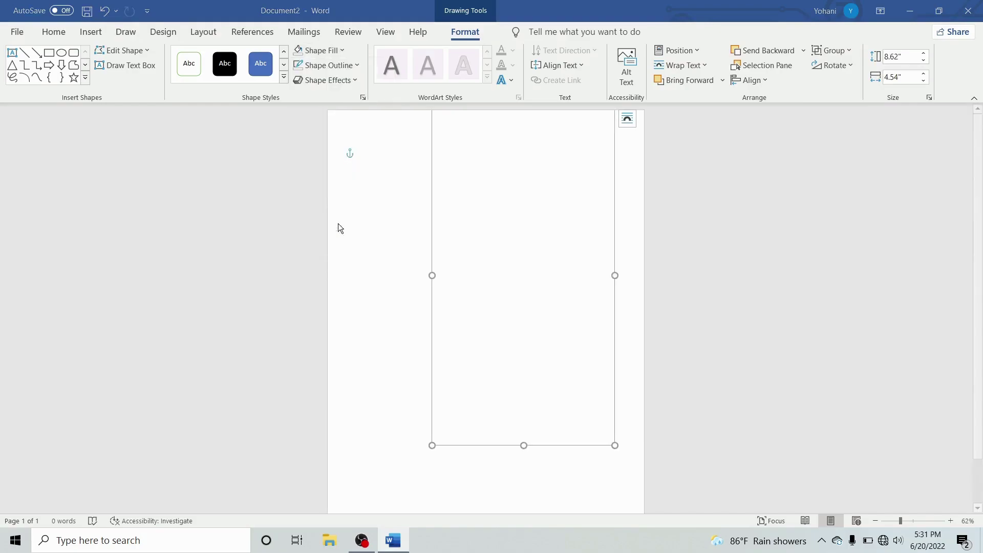
{"action": "left_click", "coordinate": [338, 225]}
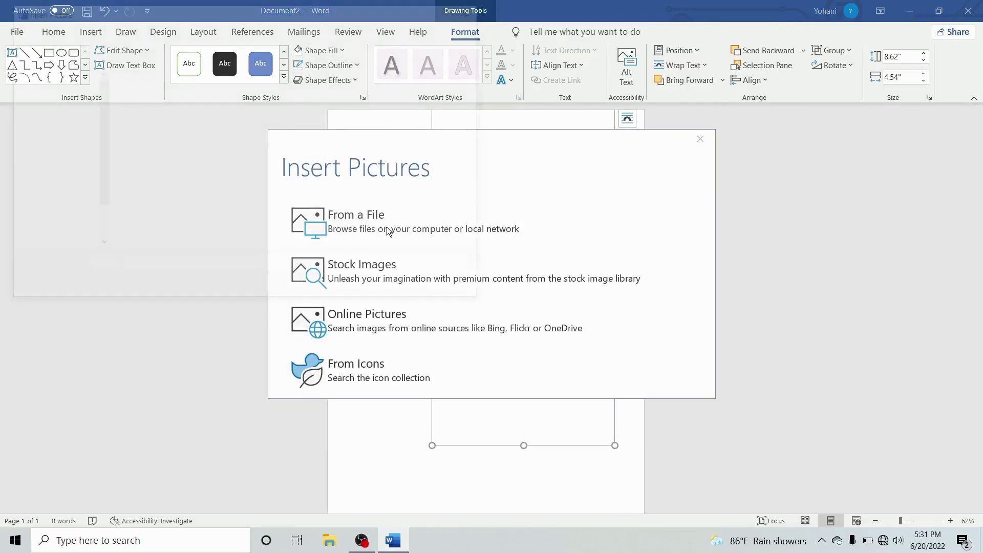
{"action": "left_click", "coordinate": [355, 115]}
{"action": "left_click", "coordinate": [376, 287]}
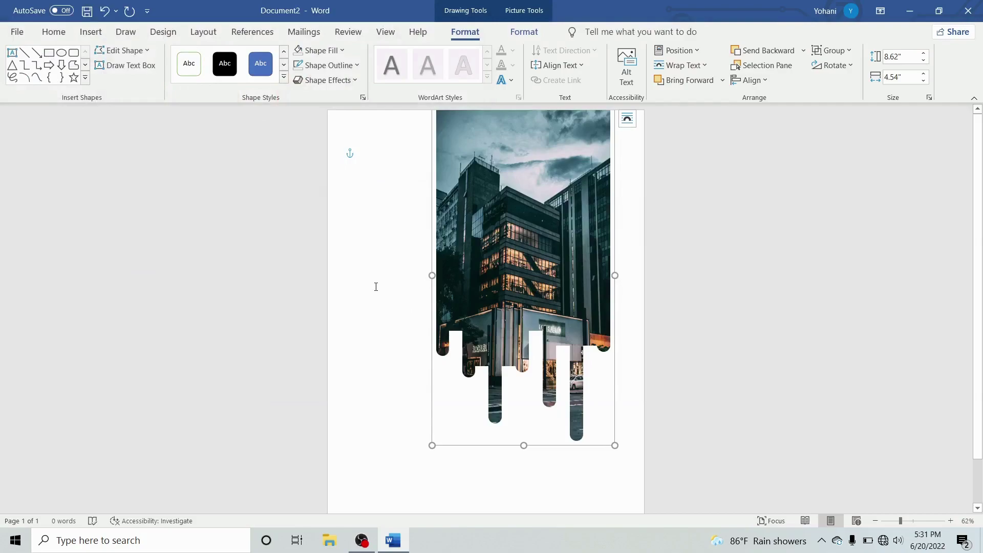
{"action": "scroll", "coordinate": [376, 286], "scroll_direction": "up", "scroll_amount": 3, "text": "ctrl"}
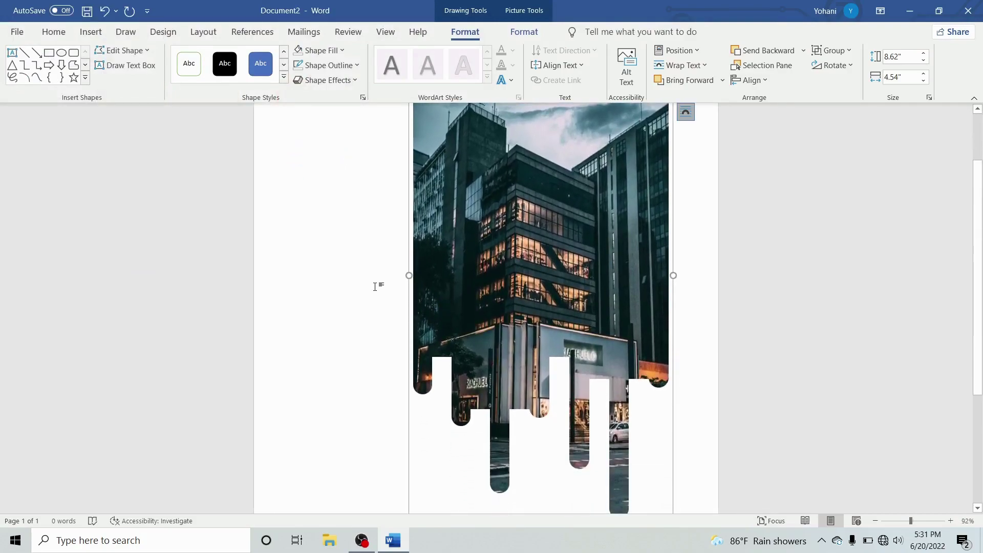
Step: Draw a fully rounded bar 0.36 in wide over the photo's lower left
{"action": "left_click", "coordinate": [73, 54]}
{"action": "left_click_drag", "start_coordinate": [298, 248], "coordinate": [324, 349]}
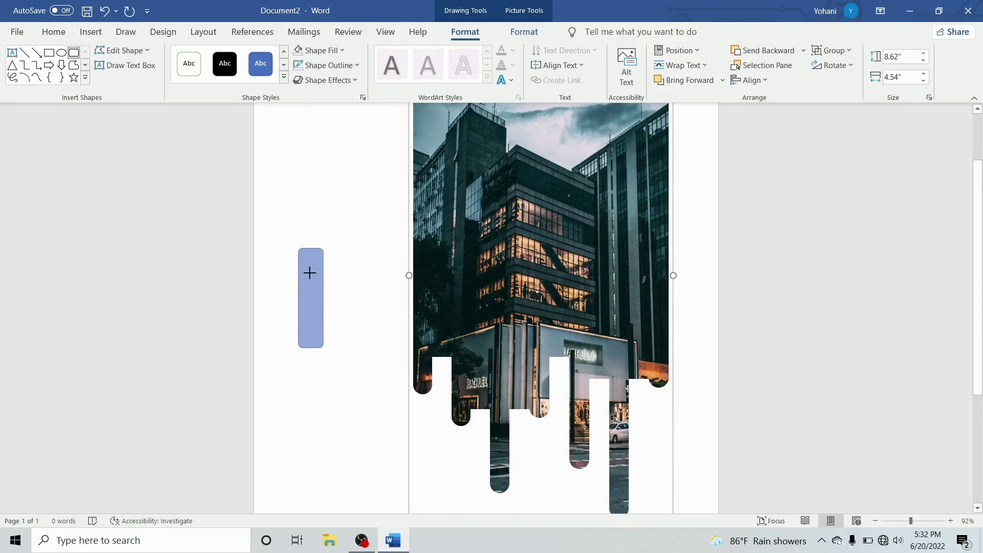
{"action": "left_click_drag", "start_coordinate": [317, 275], "coordinate": [448, 344]}
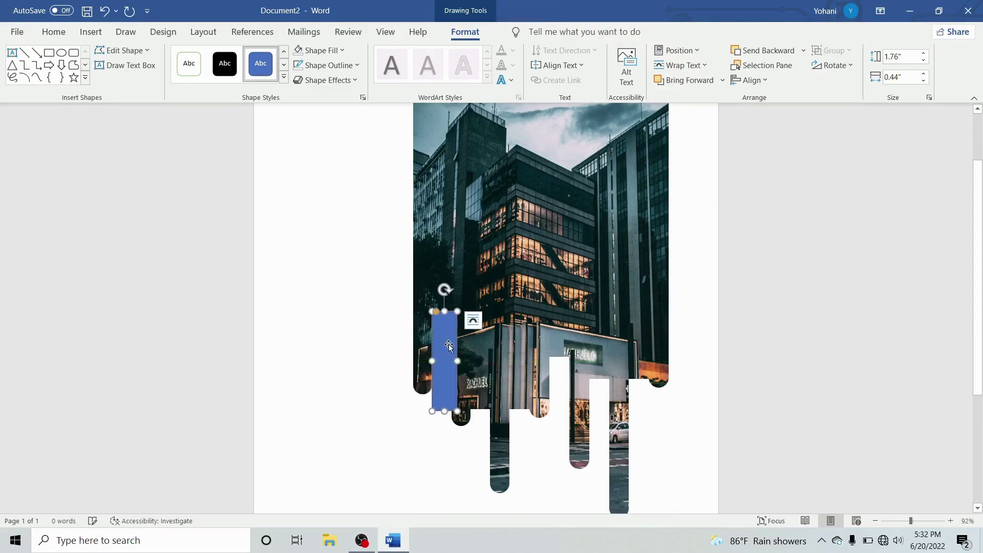
{"action": "left_click_drag", "start_coordinate": [458, 362], "coordinate": [451, 362]}
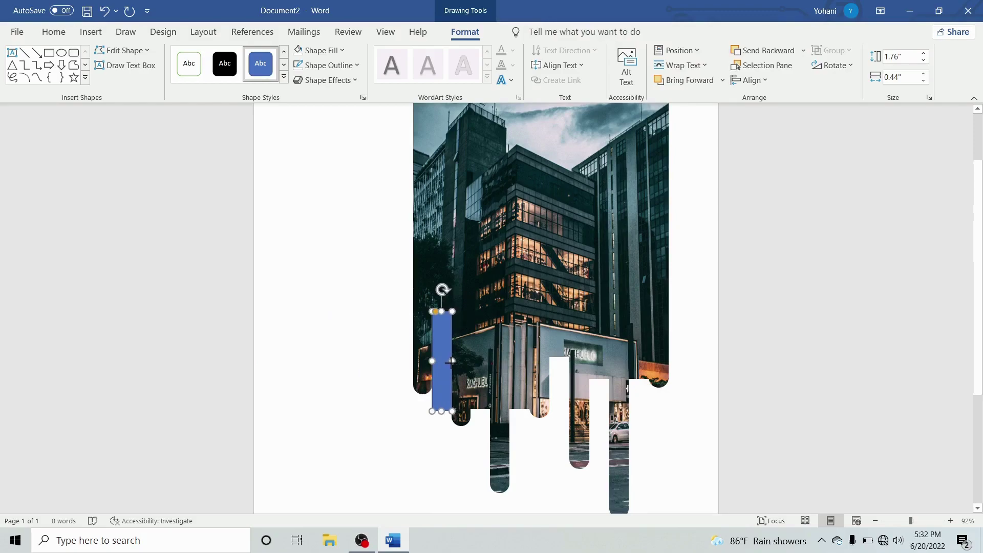
{"action": "left_click_drag", "start_coordinate": [450, 362], "coordinate": [433, 361]}
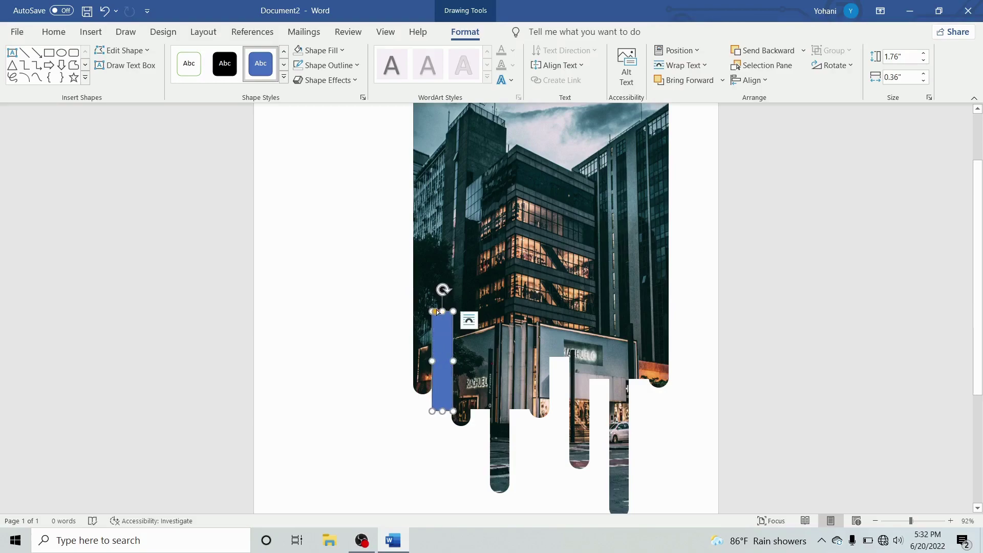
{"action": "left_click_drag", "start_coordinate": [438, 312], "coordinate": [464, 212]}
Step: Make the rounded bar's fill and outline white
{"action": "left_click", "coordinate": [314, 50]}
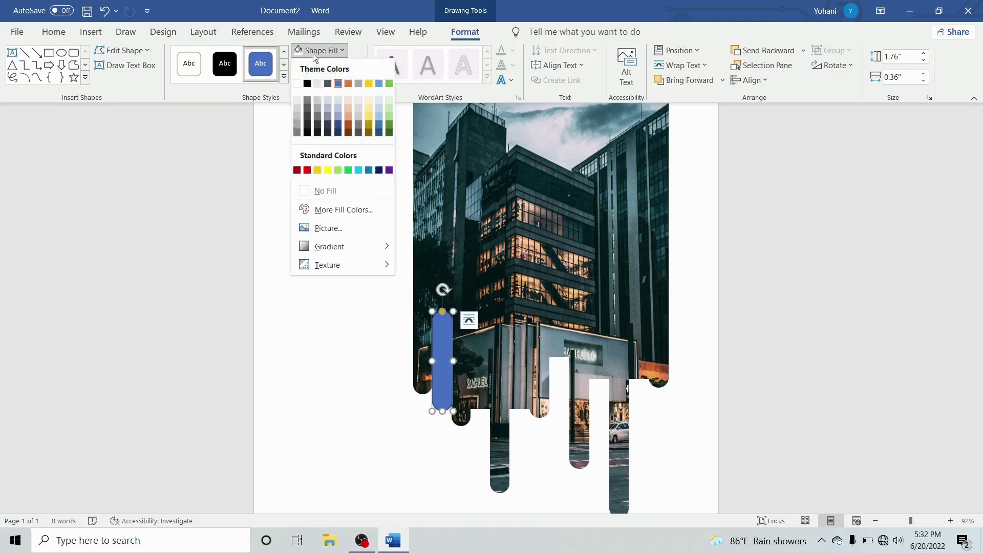
{"action": "left_click", "coordinate": [296, 84]}
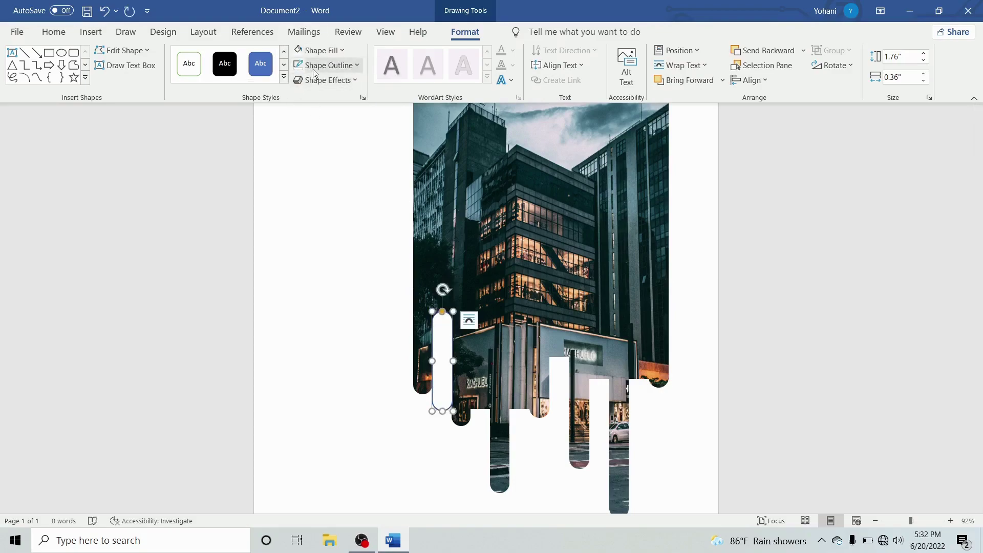
{"action": "left_click", "coordinate": [299, 68]}
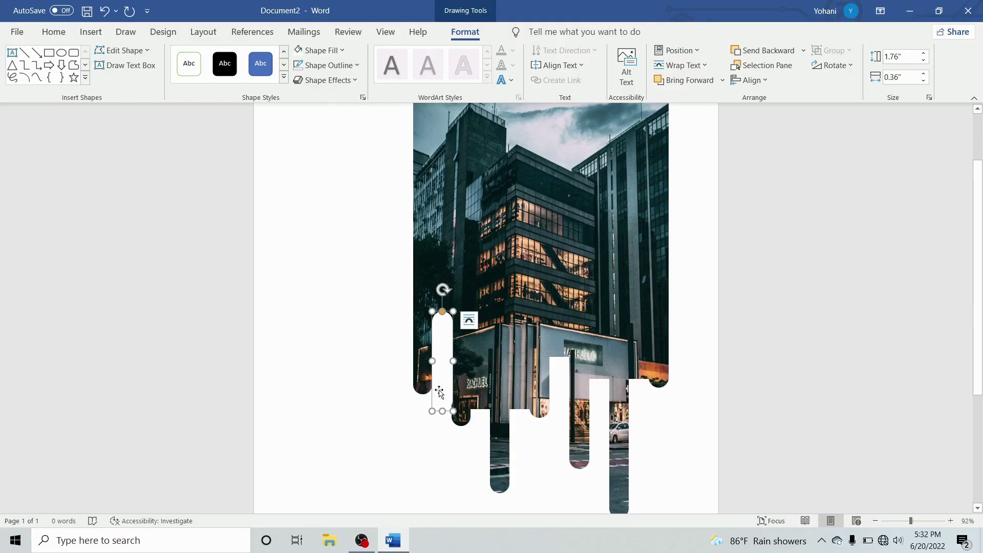
Step: Nudge the white bar up into position with the arrow keys
{"action": "key", "text": "Down"}
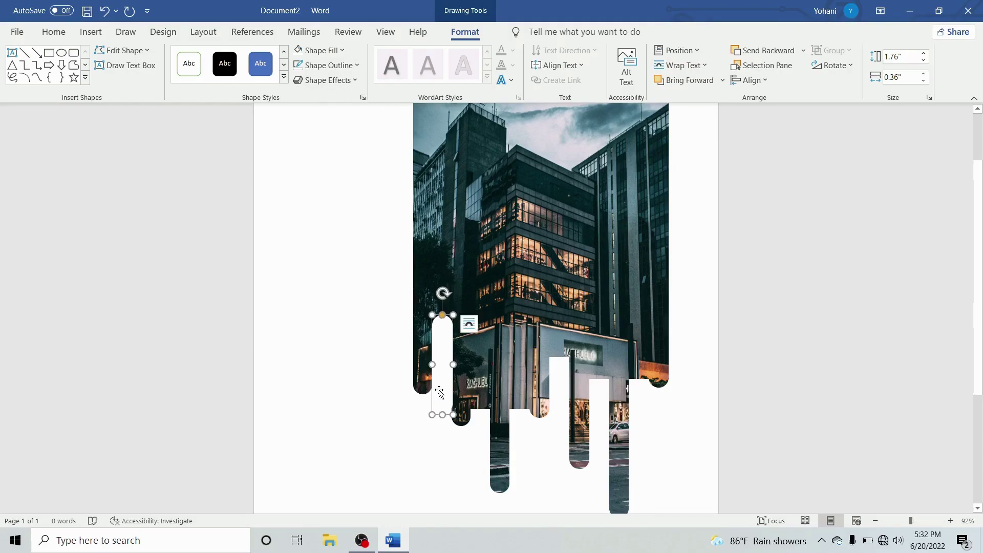
{"action": "key", "text": "Up"}
{"action": "key", "text": "Up"}
{"action": "key", "text": "Up"}
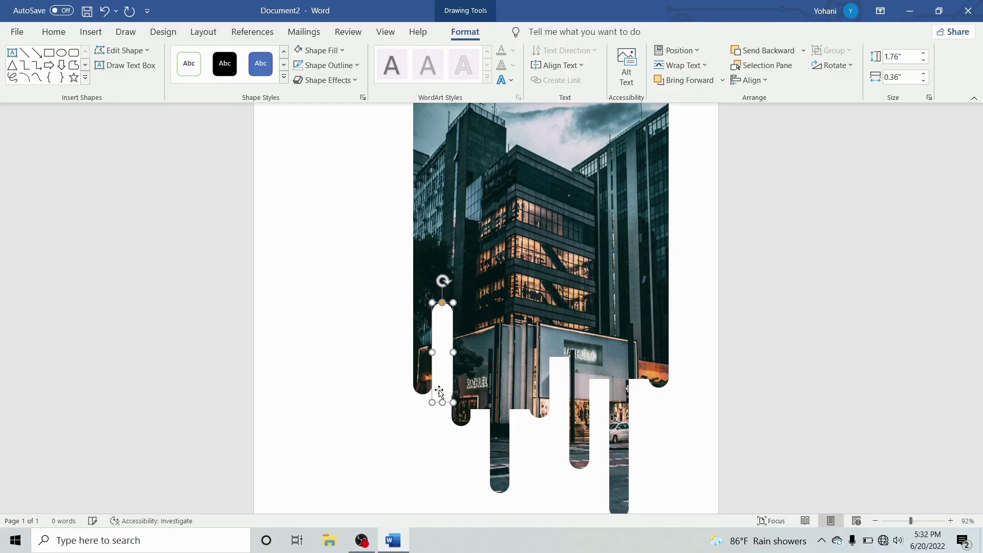
{"action": "key", "text": "Up"}
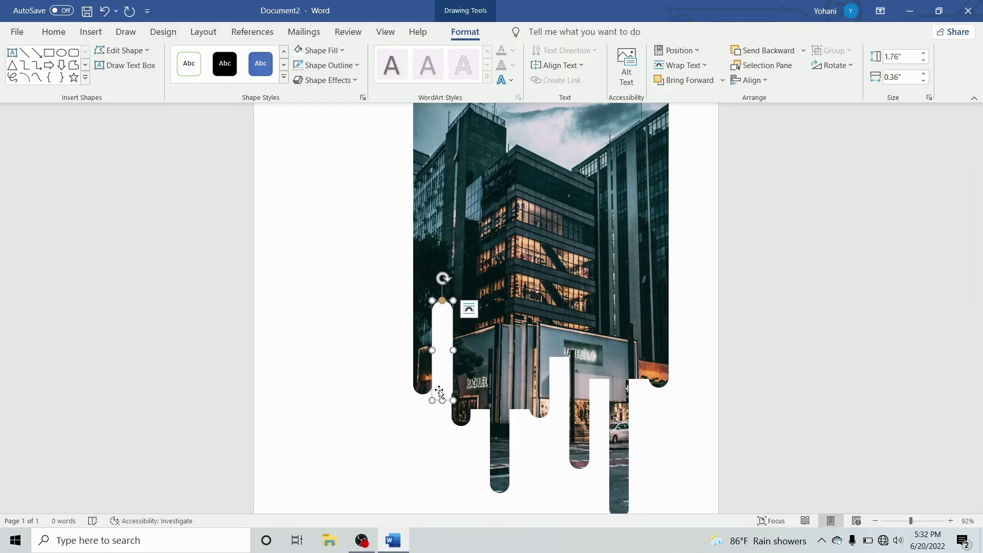
Step: Duplicate the white bar onto the next drip and adjust its width to 0.35 in
{"action": "key", "text": "ctrl+v"}
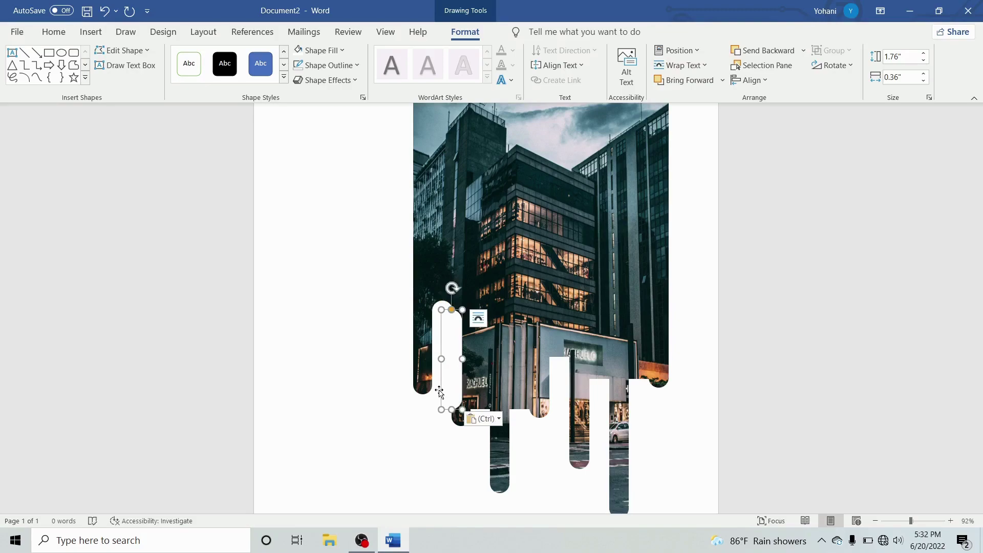
{"action": "mouse_move", "coordinate": [453, 397]}
{"action": "left_mouse_down"}
{"action": "mouse_move", "coordinate": [484, 435]}
{"action": "mouse_move", "coordinate": [482, 470]}
{"action": "left_mouse_up"}
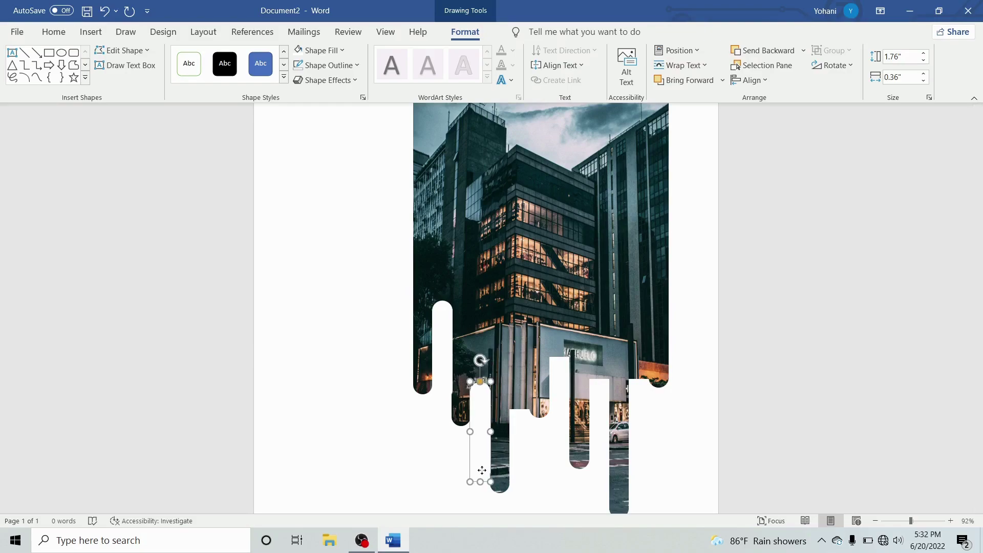
{"action": "left_click_drag", "start_coordinate": [482, 470], "coordinate": [483, 471]}
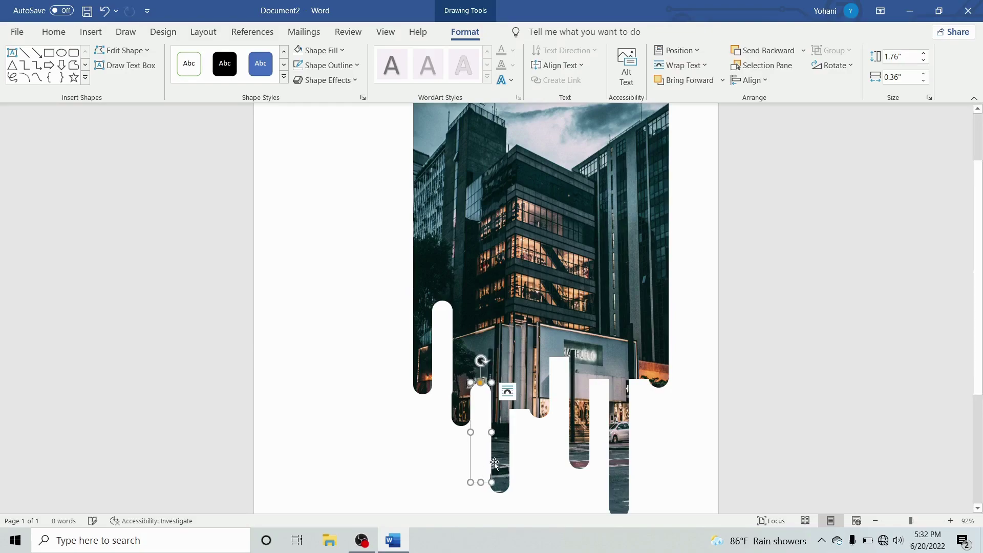
{"action": "left_click_drag", "start_coordinate": [492, 432], "coordinate": [488, 434]}
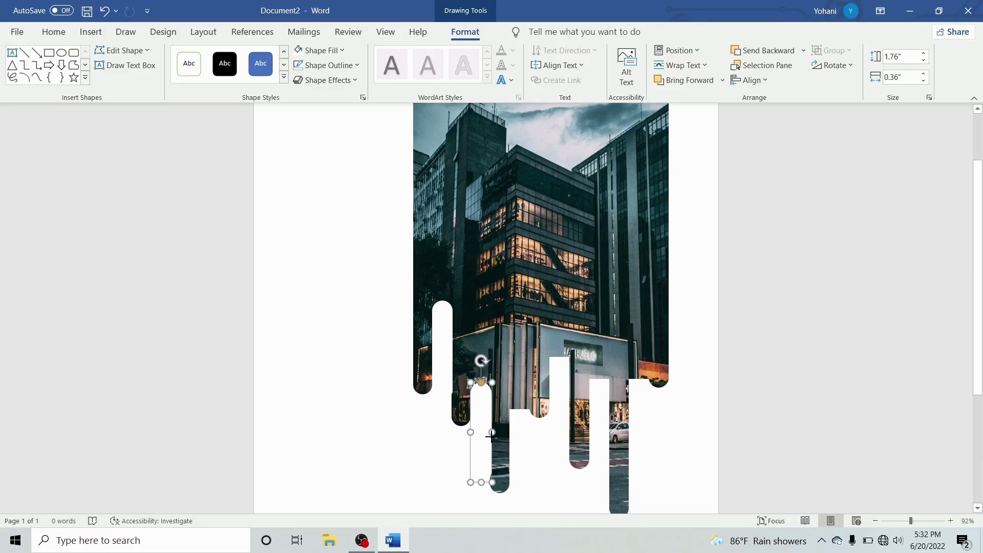
{"action": "left_click_drag", "start_coordinate": [488, 435], "coordinate": [489, 436]}
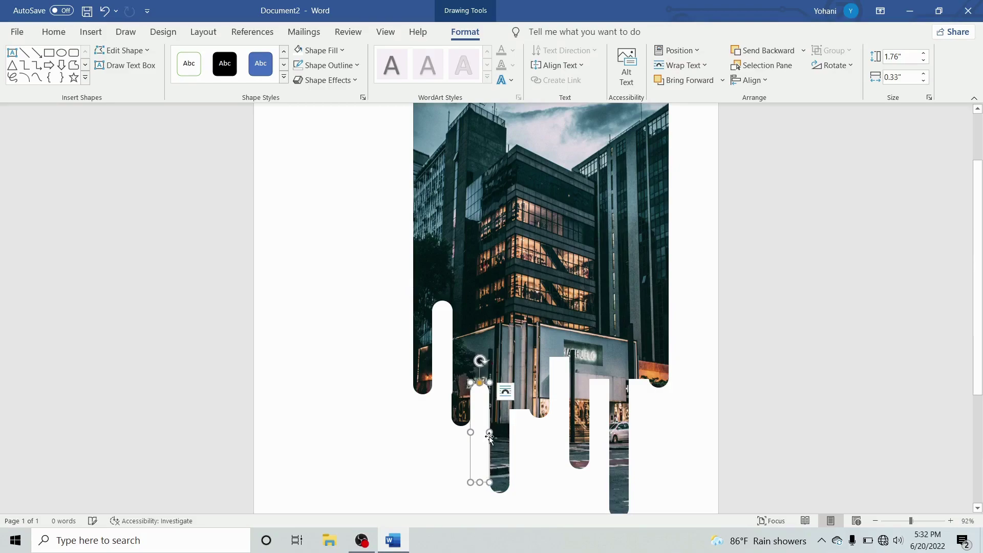
{"action": "scroll", "coordinate": [489, 436], "scroll_direction": "up", "scroll_amount": 2}
{"action": "scroll", "coordinate": [490, 436], "scroll_direction": "down", "scroll_amount": 1}
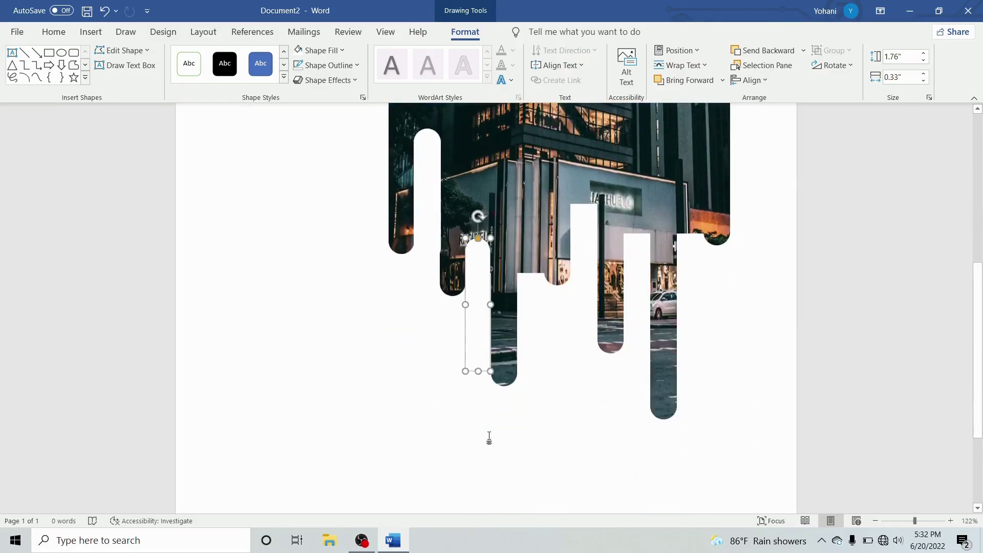
{"action": "scroll", "coordinate": [489, 438], "scroll_direction": "up", "scroll_amount": 2}
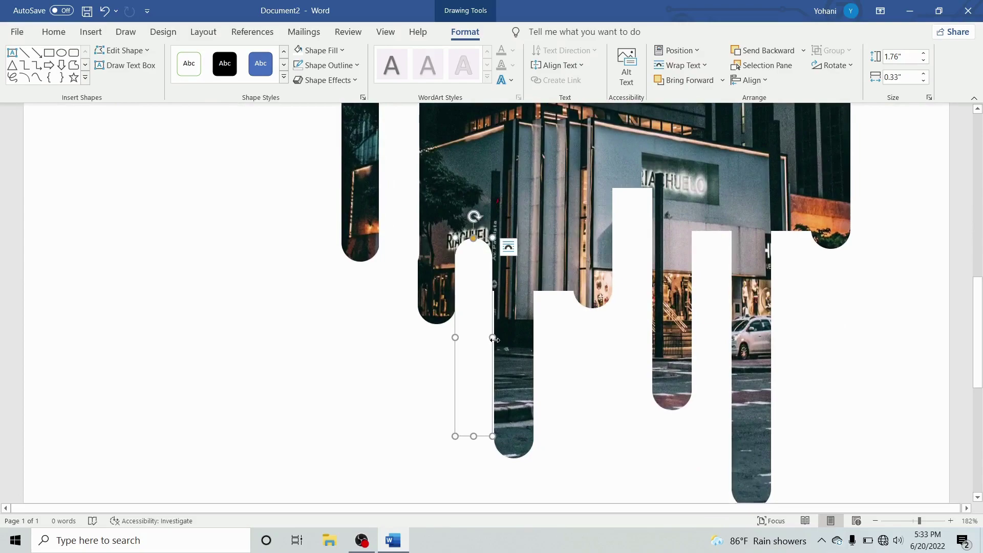
{"action": "left_click_drag", "start_coordinate": [495, 339], "coordinate": [495, 340]}
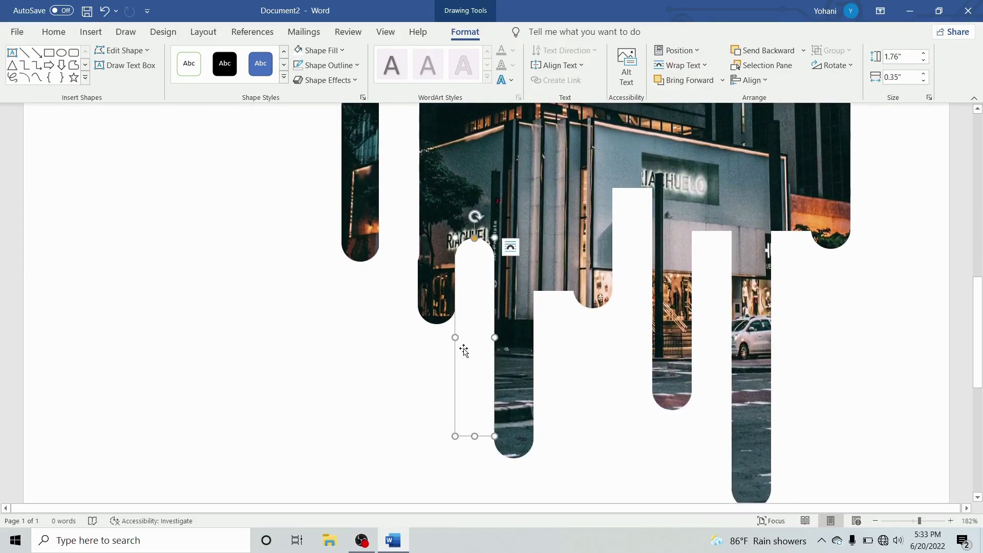
{"action": "scroll", "coordinate": [464, 351], "scroll_direction": "up", "scroll_amount": 5}
Step: Narrow the left white bar and duplicate it onto the photo's lower middle
{"action": "left_click", "coordinate": [368, 379]}
{"action": "scroll", "coordinate": [369, 379], "scroll_direction": "down", "scroll_amount": 3}
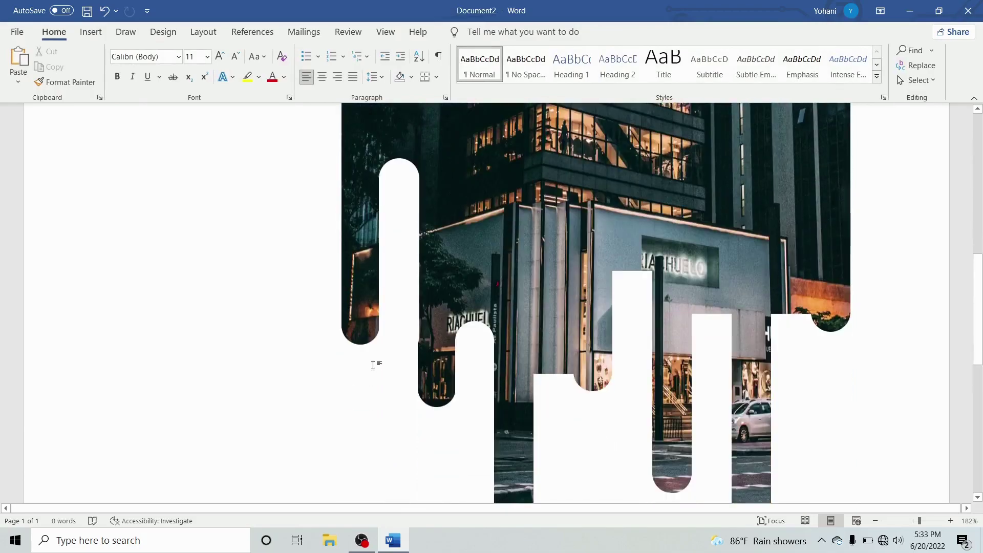
{"action": "left_click", "coordinate": [405, 289]}
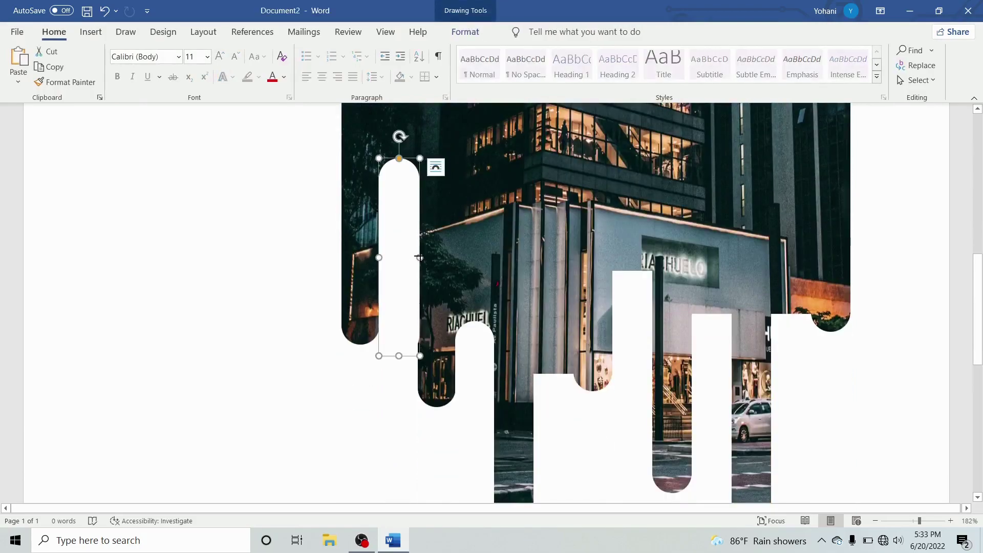
{"action": "left_click_drag", "start_coordinate": [420, 258], "coordinate": [417, 257]}
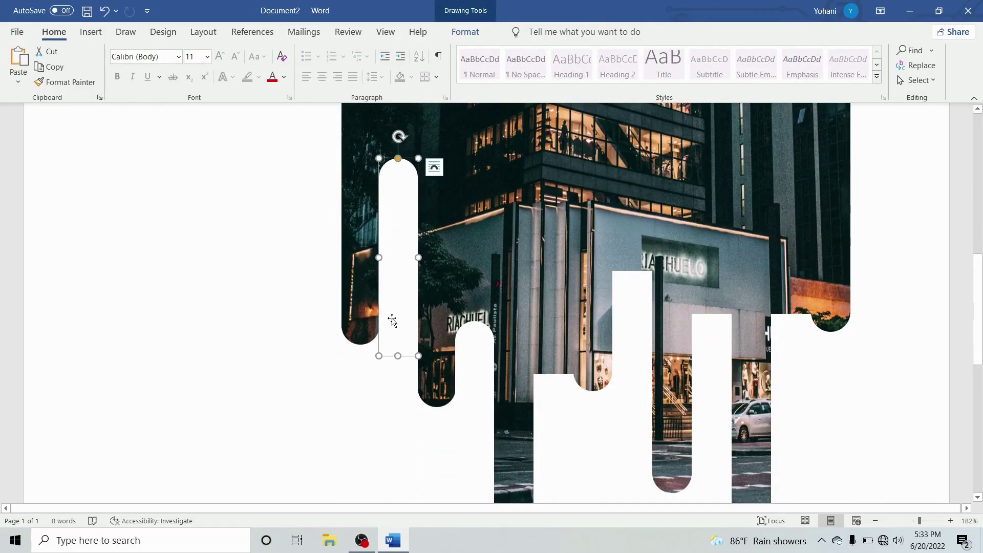
{"action": "key", "text": "ctrl+d"}
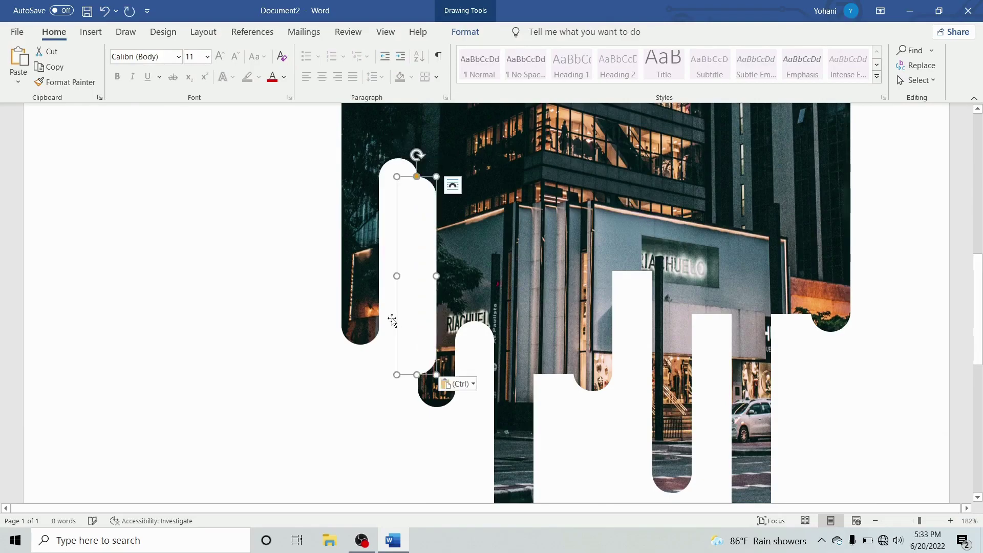
{"action": "mouse_move", "coordinate": [423, 340]}
{"action": "left_mouse_down"}
{"action": "mouse_move", "coordinate": [577, 445]}
{"action": "mouse_move", "coordinate": [558, 460]}
{"action": "left_mouse_up"}
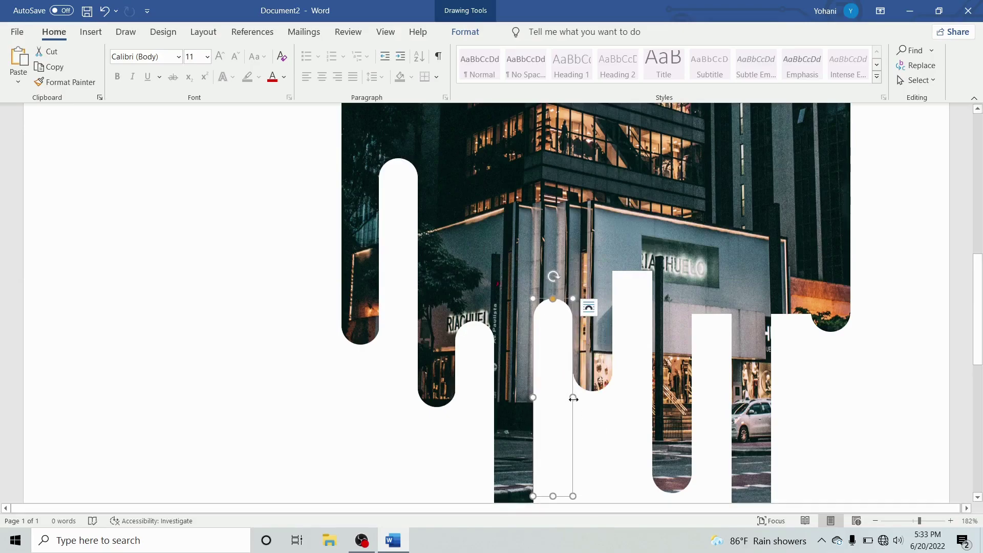
{"action": "left_click_drag", "start_coordinate": [573, 397], "coordinate": [574, 400]}
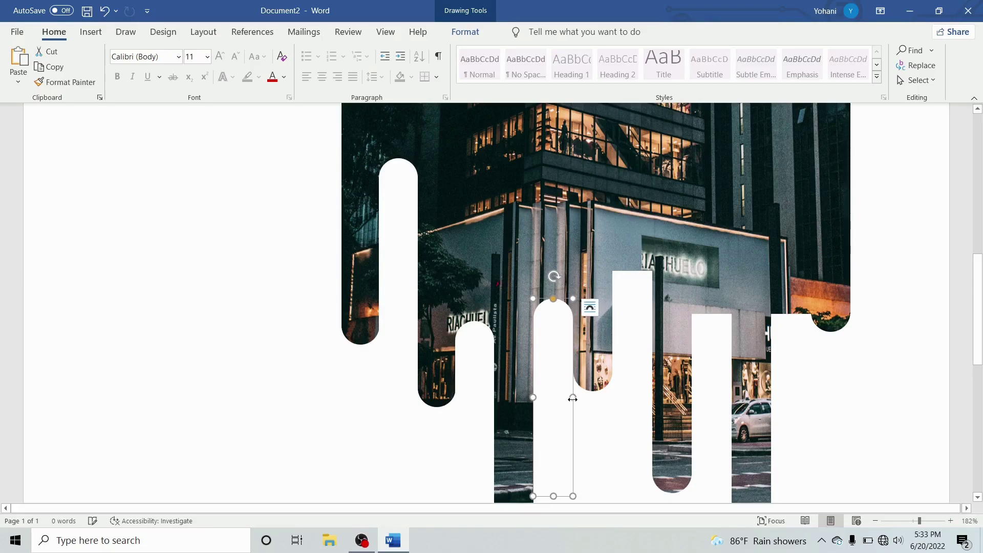
Step: Nudge that copy down and drag another copy up and right among the drips
{"action": "scroll", "coordinate": [573, 400], "scroll_direction": "down", "scroll_amount": 5}
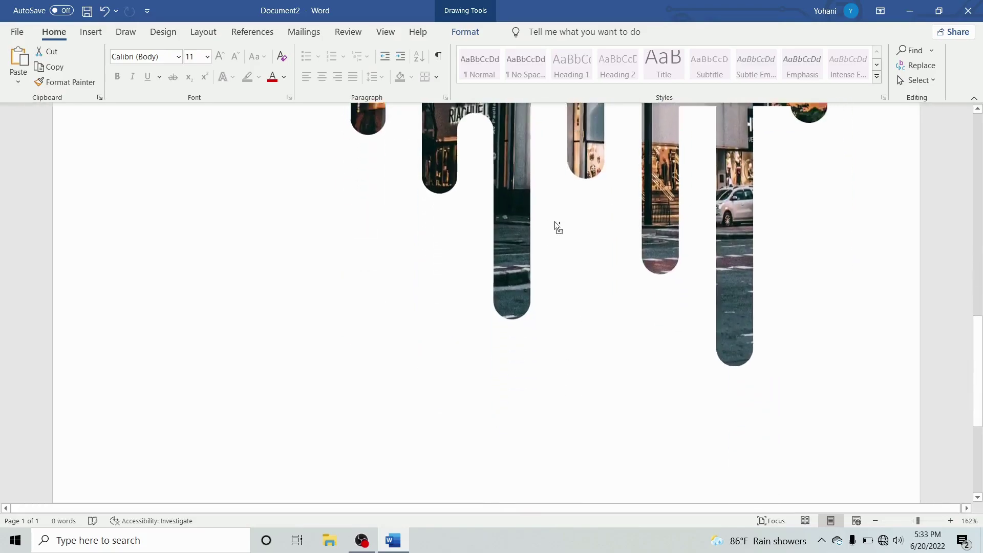
{"action": "scroll", "coordinate": [554, 224], "scroll_direction": "down", "scroll_amount": 4, "text": "ctrl"}
{"action": "scroll", "coordinate": [554, 224], "scroll_direction": "down", "scroll_amount": 4, "text": "ctrl"}
{"action": "scroll", "coordinate": [554, 224], "scroll_direction": "down", "scroll_amount": 3, "text": "ctrl"}
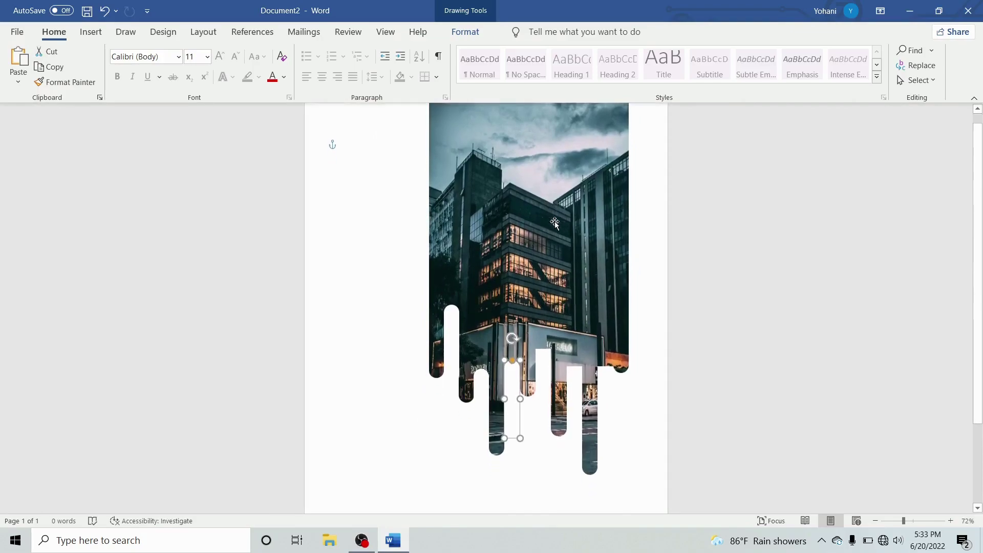
{"action": "scroll", "coordinate": [515, 364], "scroll_direction": "down", "scroll_amount": 2}
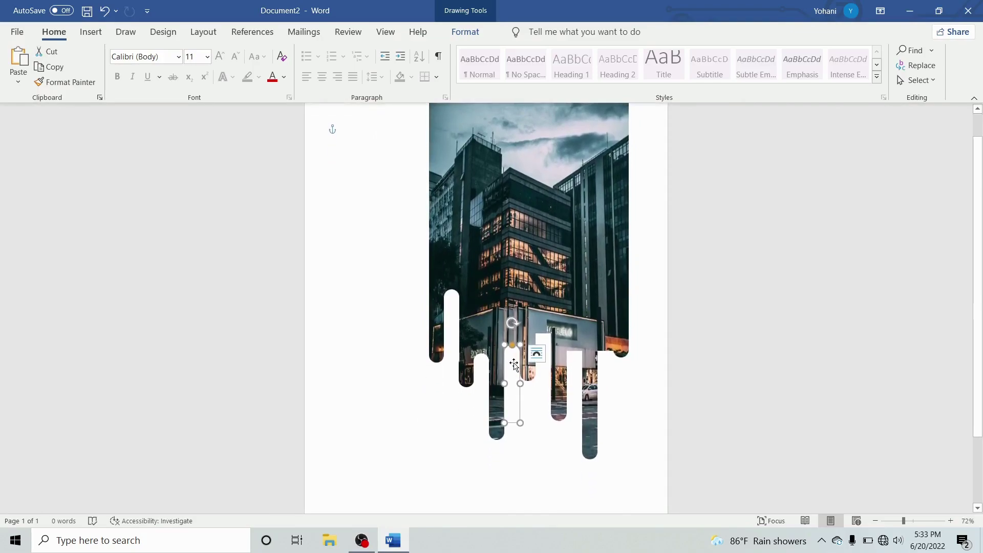
{"action": "key", "text": "ctrl+z"}
{"action": "key", "text": "ctrl+z"}
{"action": "key", "text": "ctrl+z"}
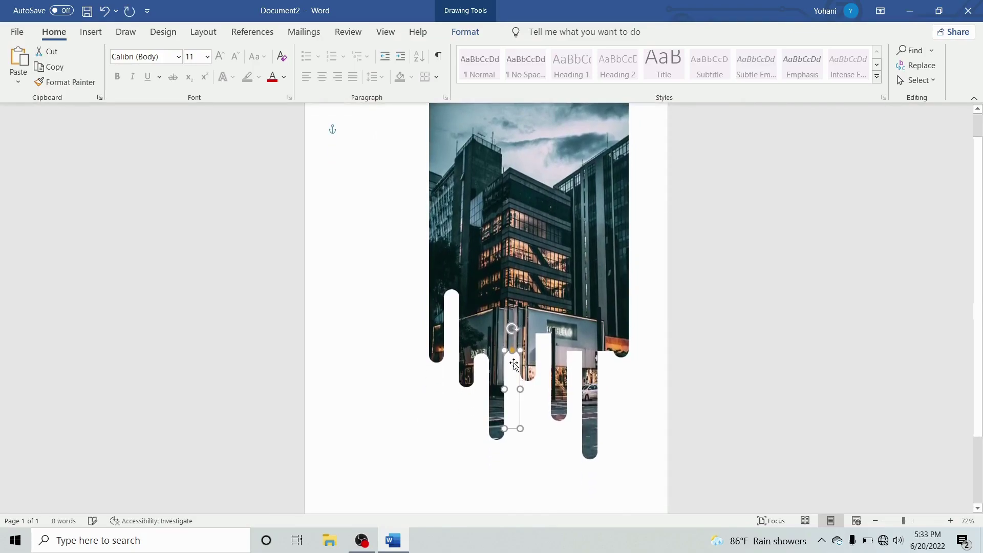
{"action": "key", "text": "Down"}
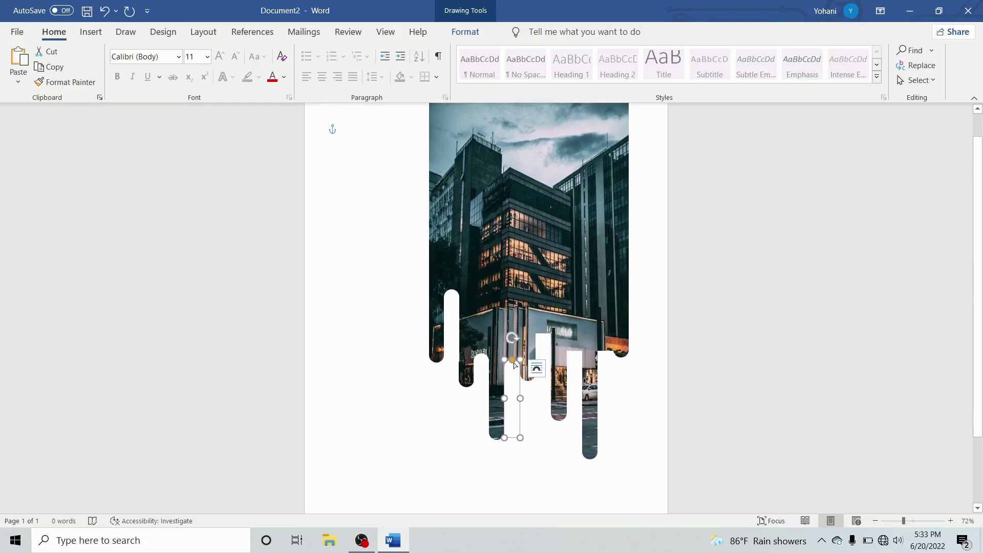
{"action": "key", "text": "ctrl+Down"}
{"action": "key", "text": "ctrl+Down"}
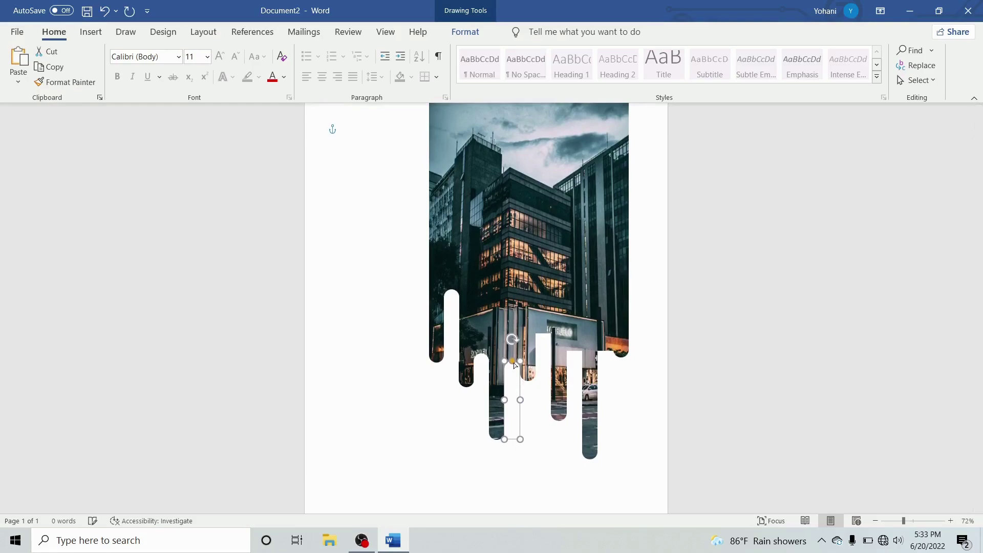
{"action": "key", "text": "ctrl+Down"}
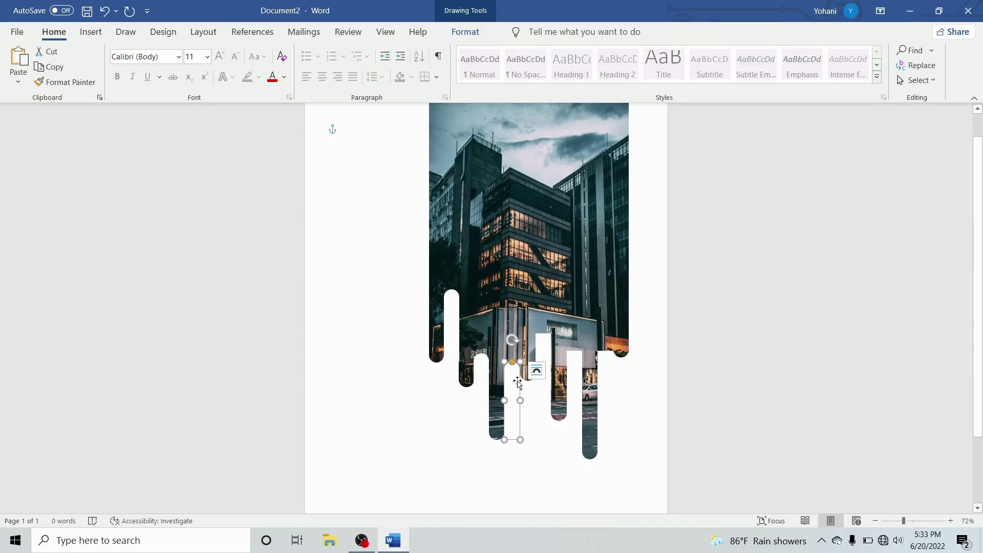
{"action": "left_click_drag", "start_coordinate": [520, 385], "coordinate": [518, 384]}
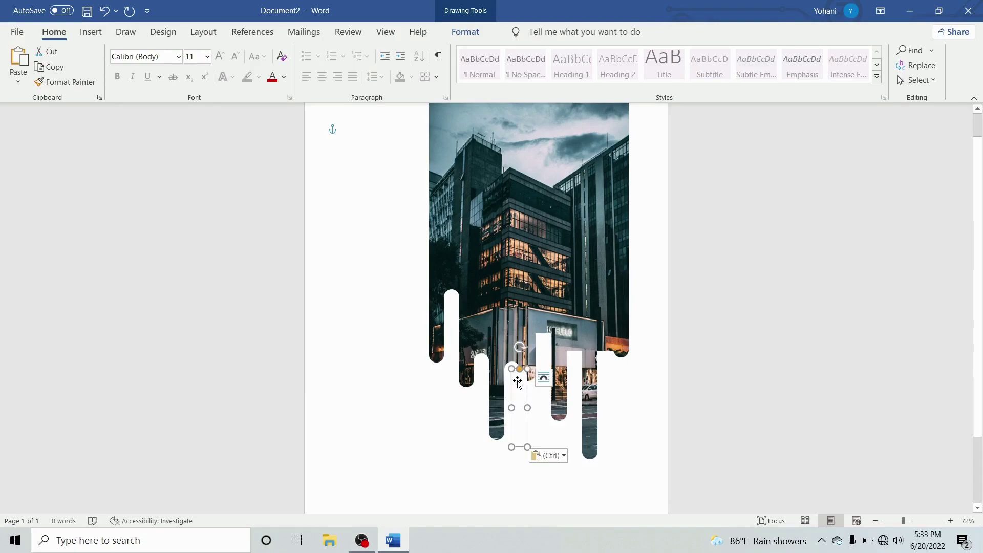
{"action": "left_click_drag", "start_coordinate": [518, 383], "coordinate": [541, 324]}
Step: Add two more white bar copies in the remaining gaps toward the photo's right edge
{"action": "left_click", "coordinate": [519, 474]}
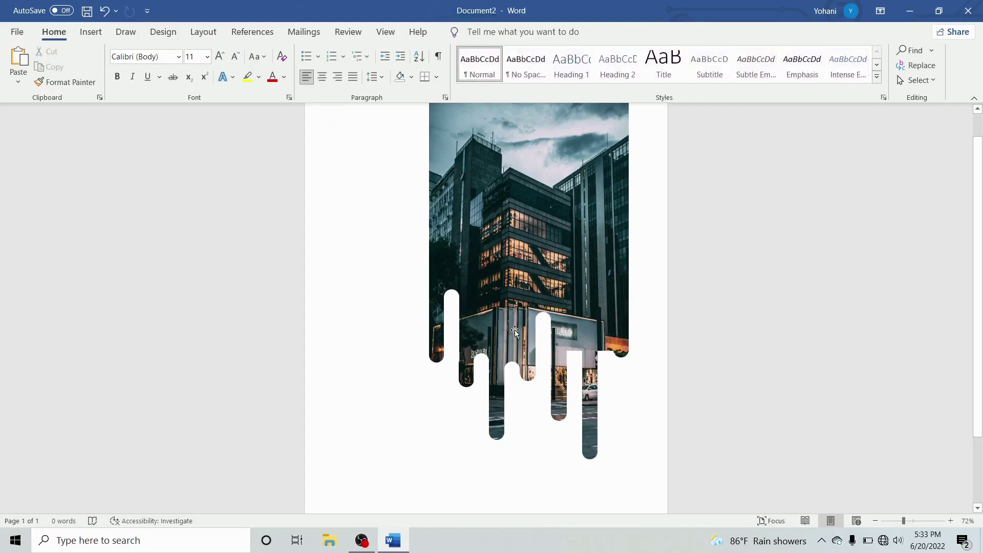
{"action": "left_click", "coordinate": [548, 335]}
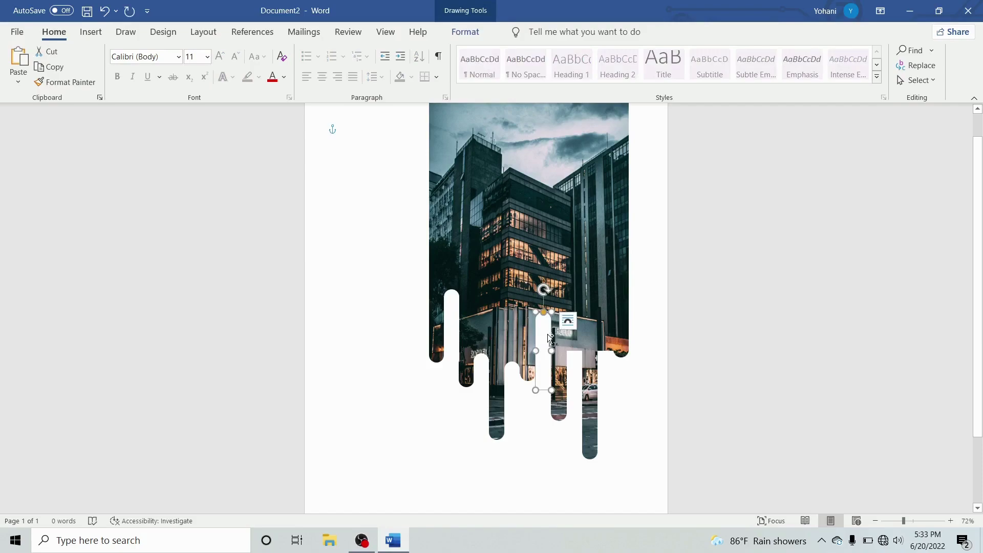
{"action": "key", "text": "ctrl+v"}
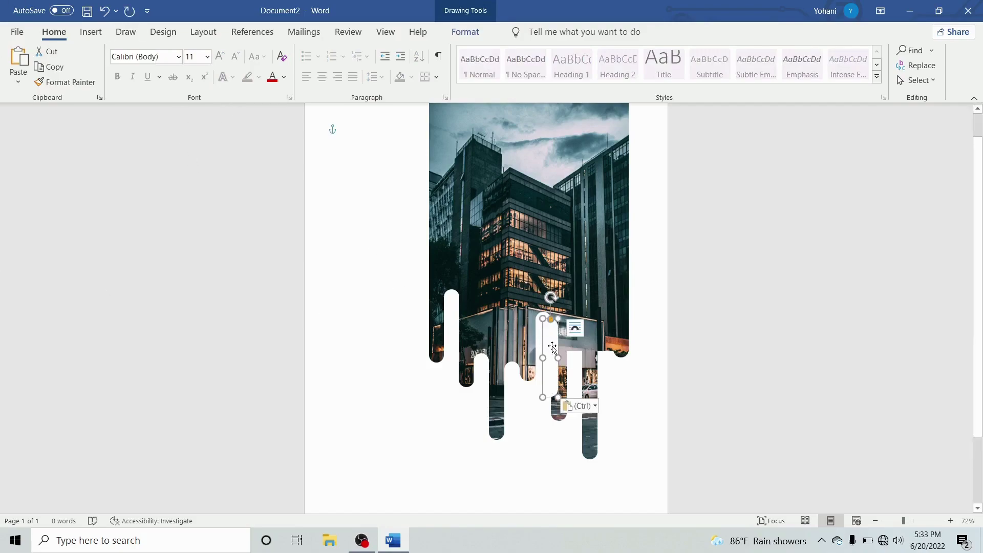
{"action": "left_click_drag", "start_coordinate": [555, 346], "coordinate": [576, 320]}
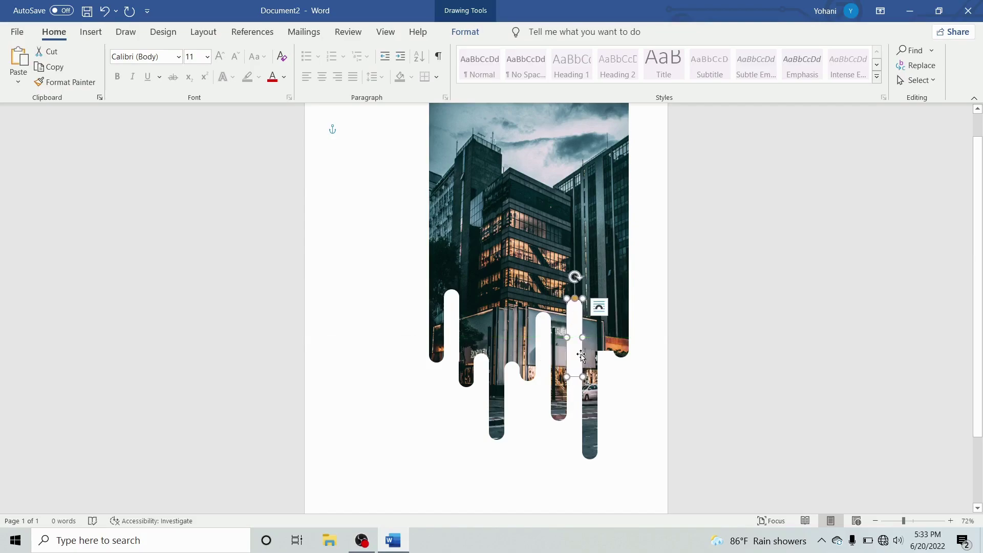
{"action": "key", "text": "Up"}
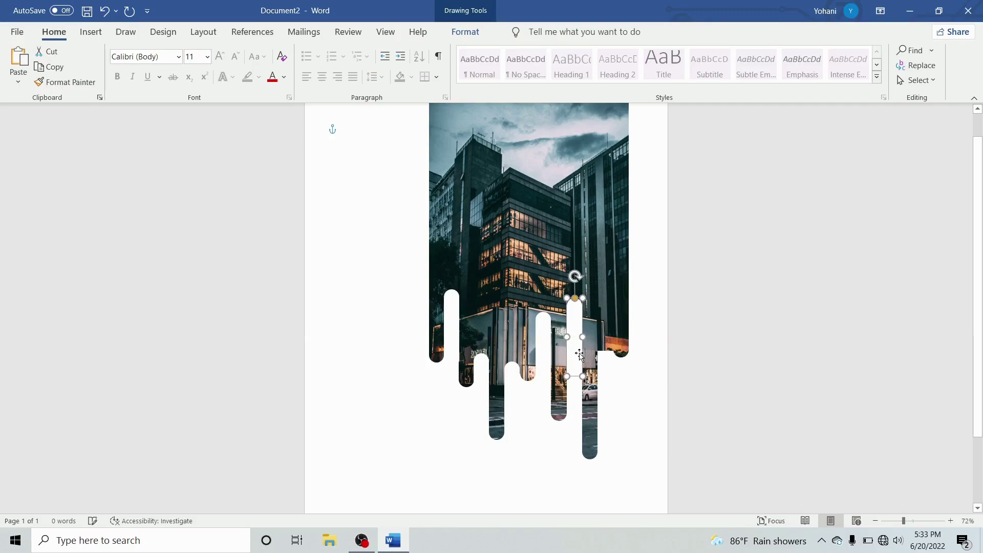
{"action": "key", "text": "Up"}
{"action": "key", "text": "Up"}
{"action": "key", "text": "Up"}
{"action": "key", "text": "Up"}
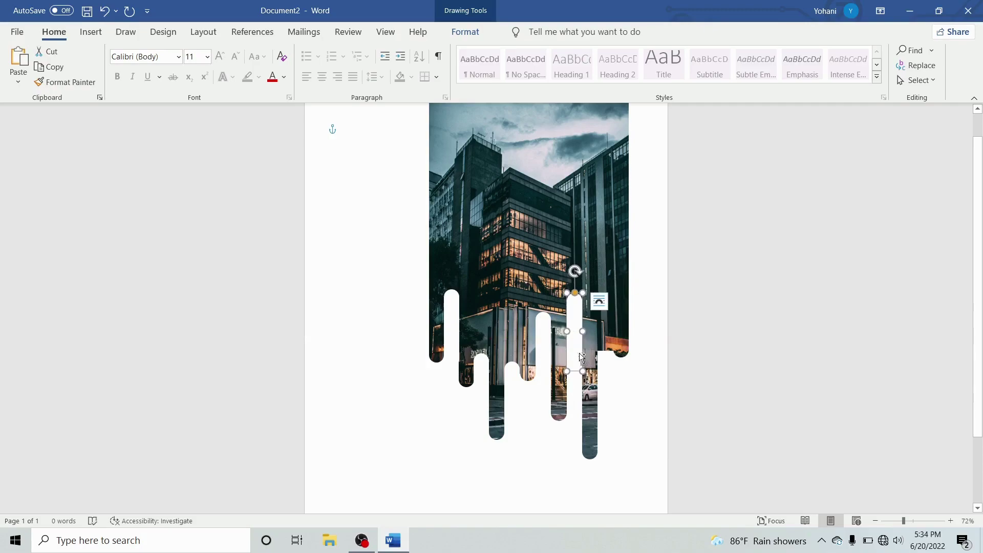
{"action": "key", "text": "ctrl+v"}
{"action": "left_click_drag", "start_coordinate": [580, 355], "coordinate": [603, 368]}
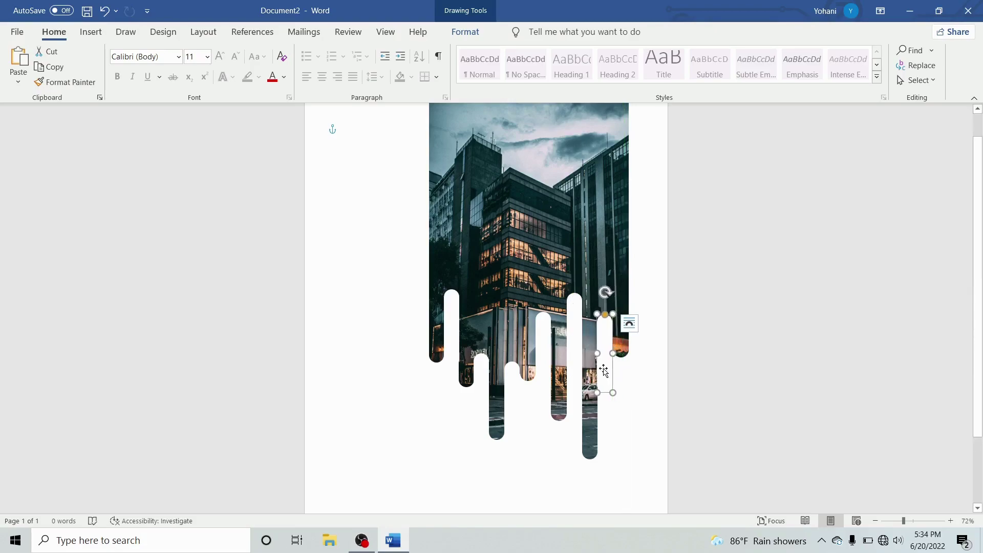
{"action": "key", "text": "ctrl+z"}
{"action": "left_click", "coordinate": [698, 360]}
Step: Paste a copy of the right white drip bar into the blank area left of the photo
{"action": "scroll", "coordinate": [698, 360], "scroll_direction": "down", "scroll_amount": 1, "text": "ctrl"}
{"action": "scroll", "coordinate": [698, 360], "scroll_direction": "down", "scroll_amount": 1, "text": "ctrl"}
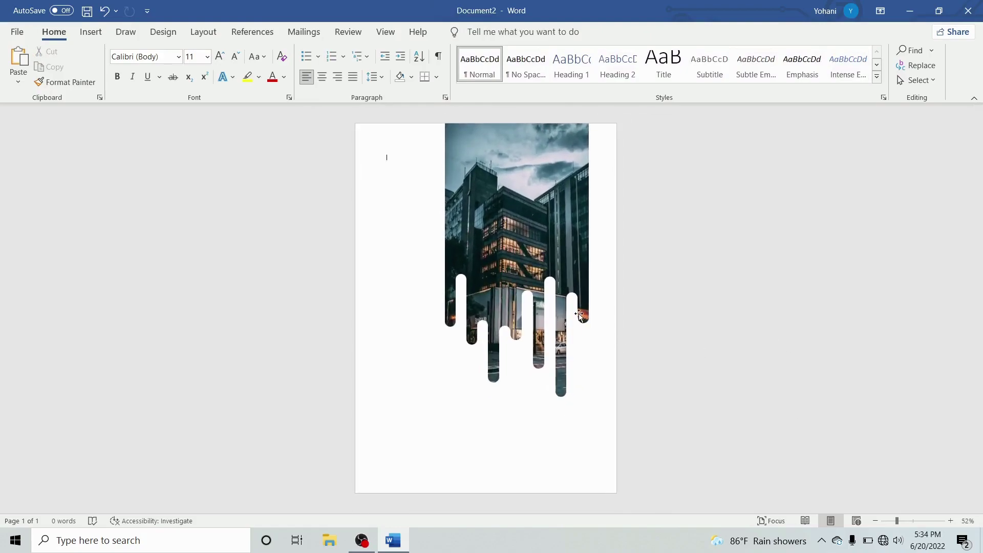
{"action": "left_click", "coordinate": [573, 314]}
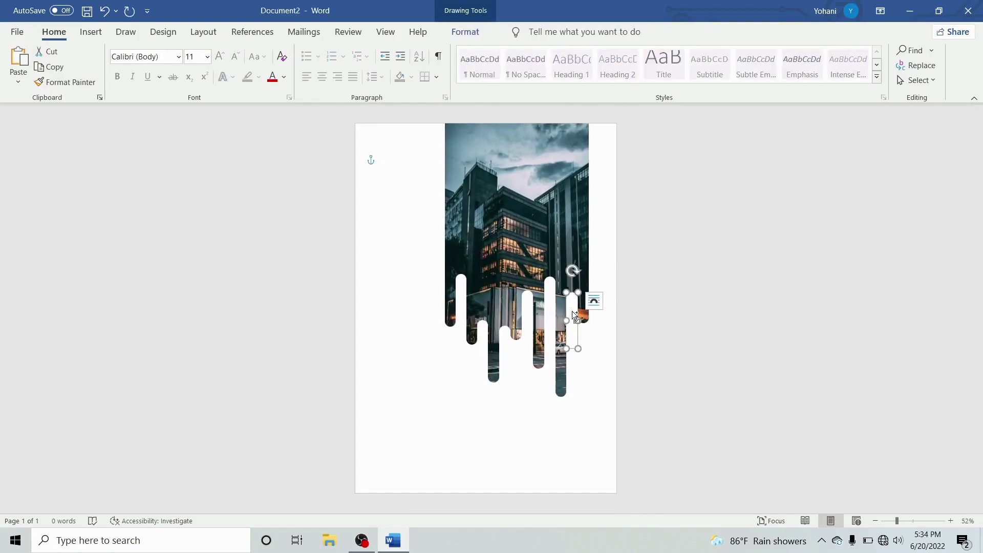
{"action": "key", "text": "ctrl+v"}
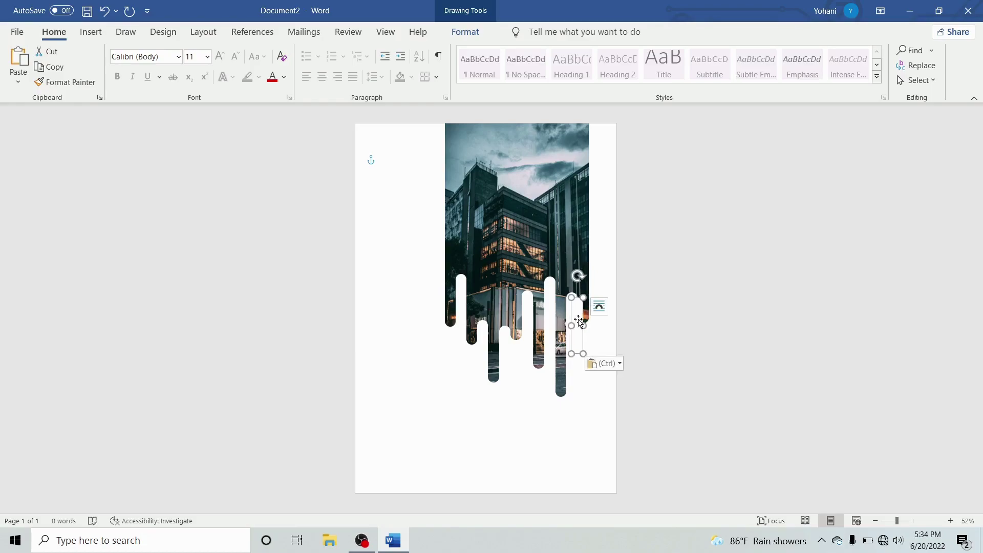
{"action": "left_click_drag", "start_coordinate": [574, 314], "coordinate": [398, 297]}
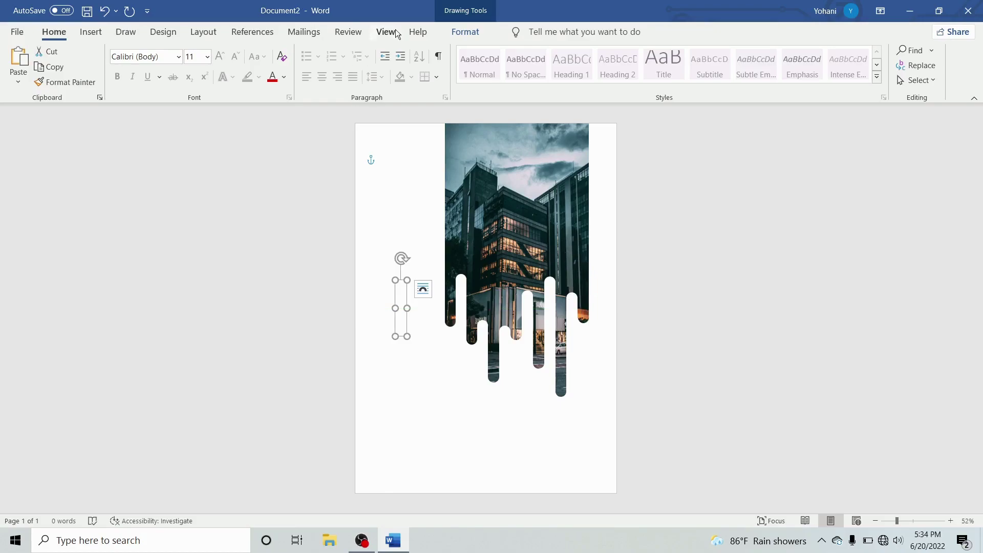
Step: Fill the copy dark blue and move it to the page's top edge
{"action": "left_click", "coordinate": [472, 32]}
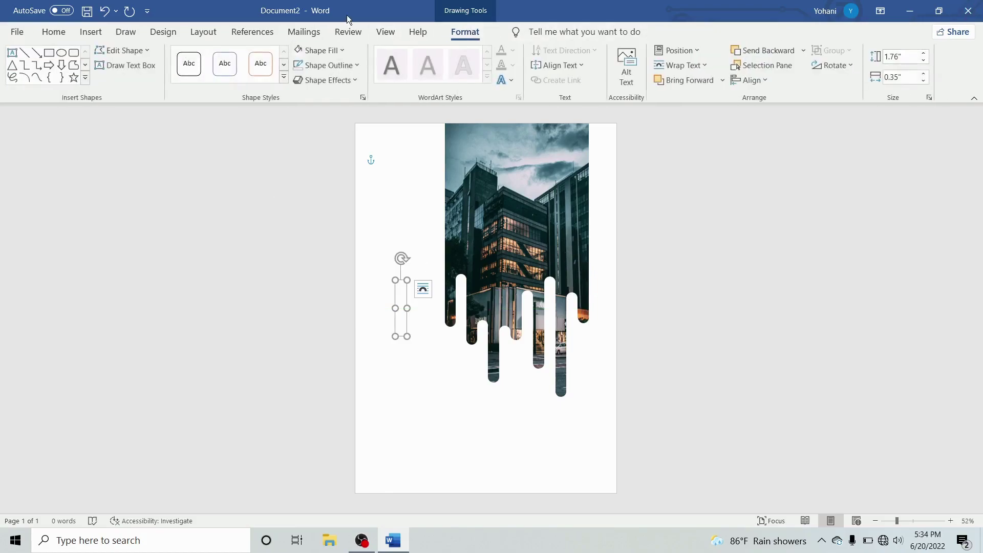
{"action": "left_click", "coordinate": [339, 51]}
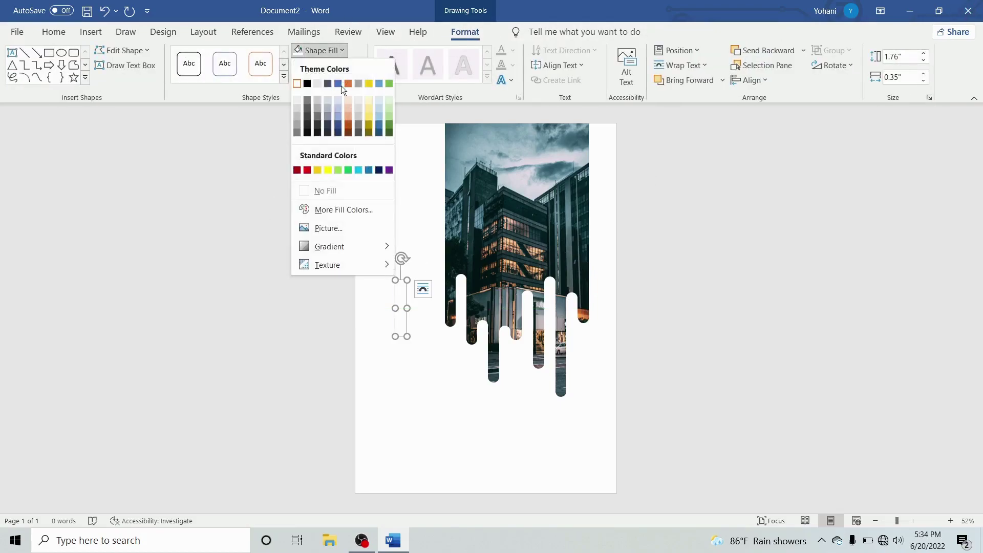
{"action": "left_click", "coordinate": [378, 131]}
{"action": "left_click_drag", "start_coordinate": [402, 306], "coordinate": [381, 141]}
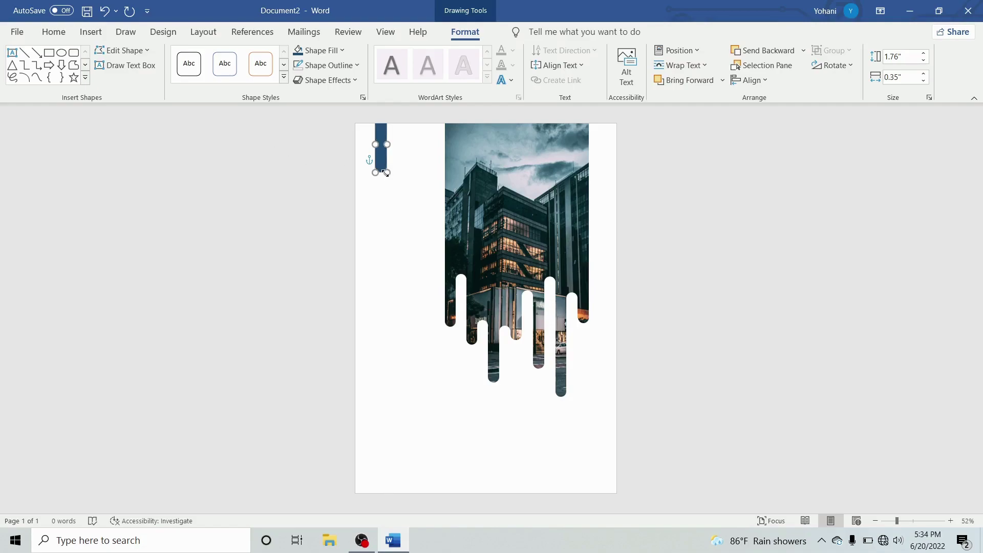
Step: Stretch the blue bar to 7.92 in tall, widen it, and position it left of the photo
{"action": "left_click_drag", "start_coordinate": [387, 173], "coordinate": [382, 365]}
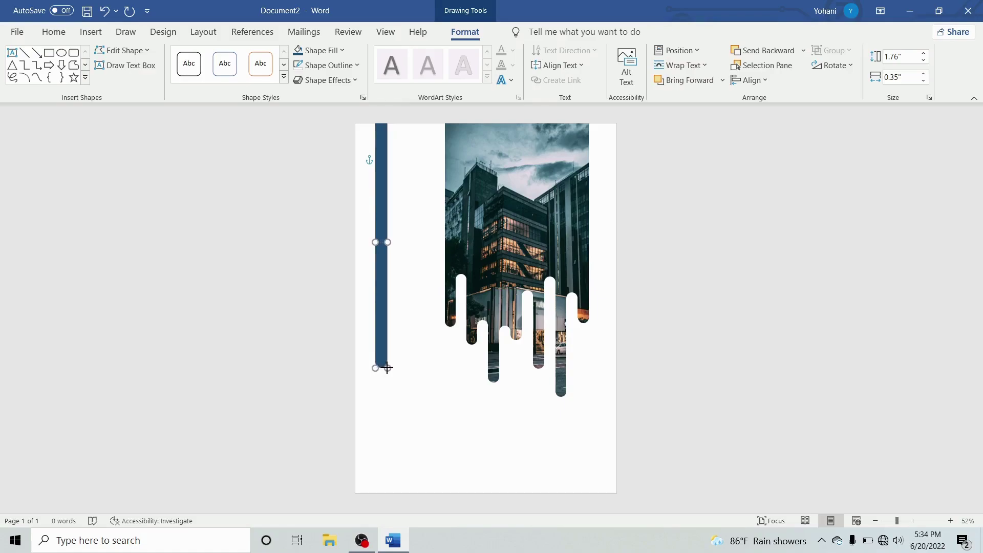
{"action": "left_click_drag", "start_coordinate": [383, 366], "coordinate": [387, 367]}
{"action": "mouse_move", "coordinate": [379, 298]}
{"action": "left_mouse_down"}
{"action": "mouse_move", "coordinate": [462, 334]}
{"action": "mouse_move", "coordinate": [381, 286]}
{"action": "left_mouse_up"}
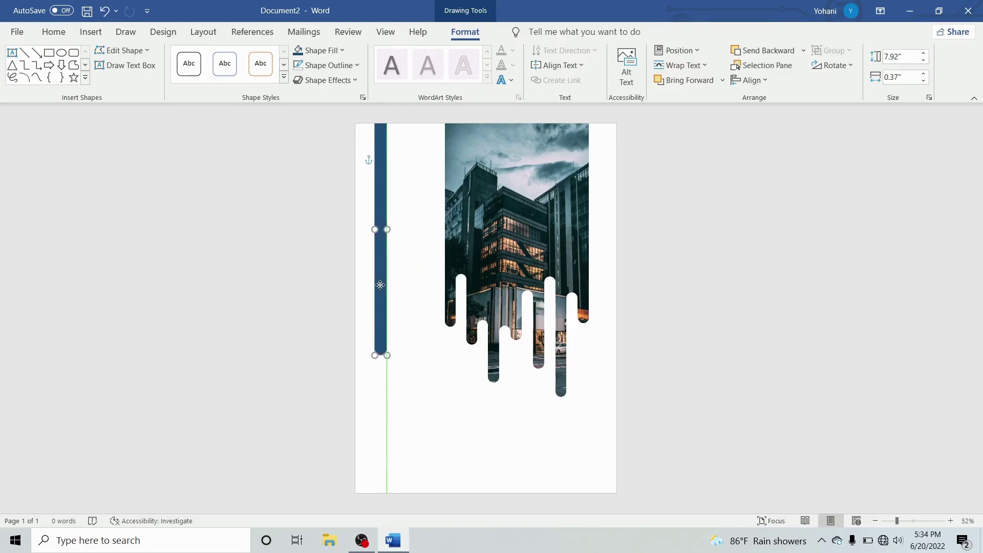
{"action": "left_click_drag", "start_coordinate": [381, 285], "coordinate": [379, 286]}
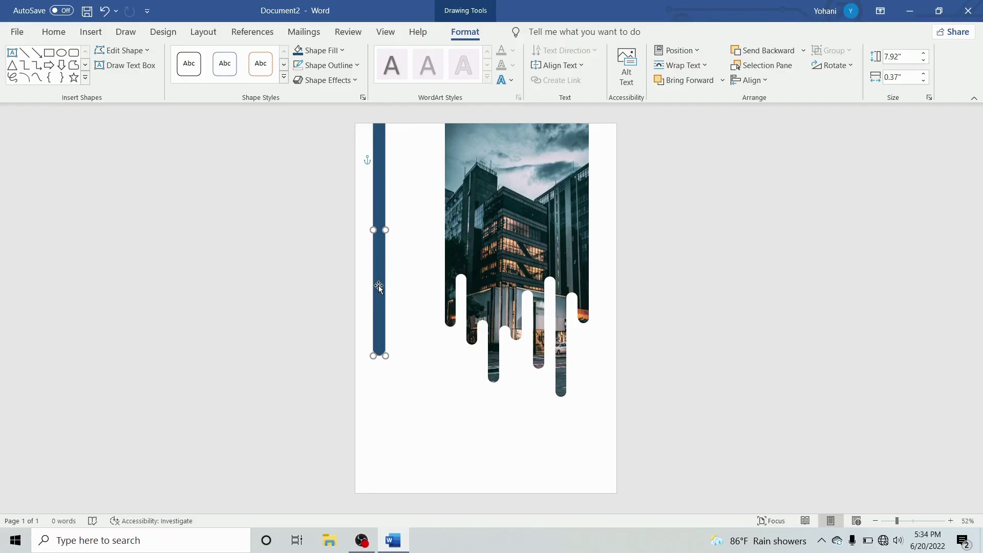
{"action": "key", "text": "Right"}
{"action": "key", "text": "Right"}
{"action": "key", "text": "Right"}
{"action": "key", "text": "Right"}
{"action": "key", "text": "Right"}
{"action": "key", "text": "Right"}
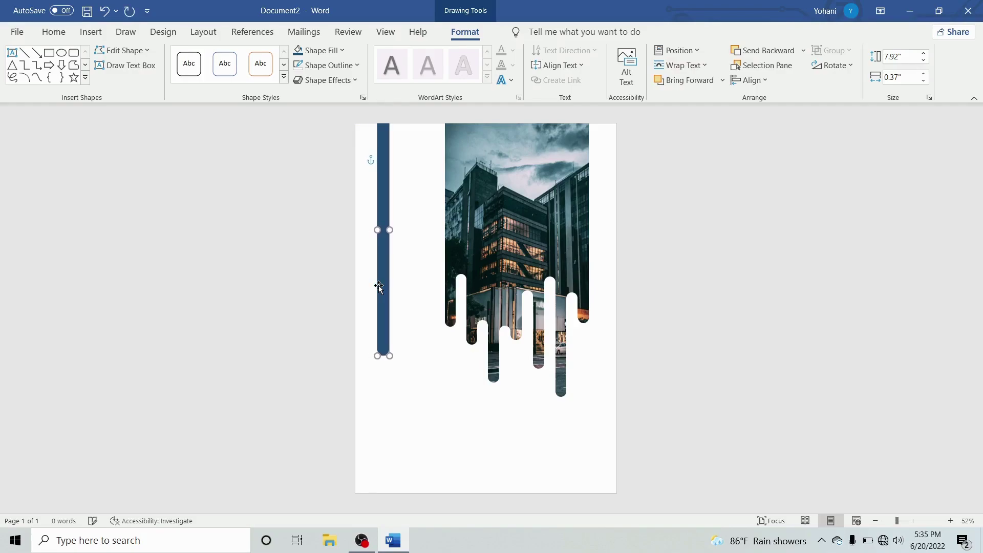
{"action": "key", "text": "Right"}
{"action": "key", "text": "Right"}
{"action": "key", "text": "Right"}
Step: Paste two copies of the blue bar and line them up beside it
{"action": "key", "text": "ctrl+v"}
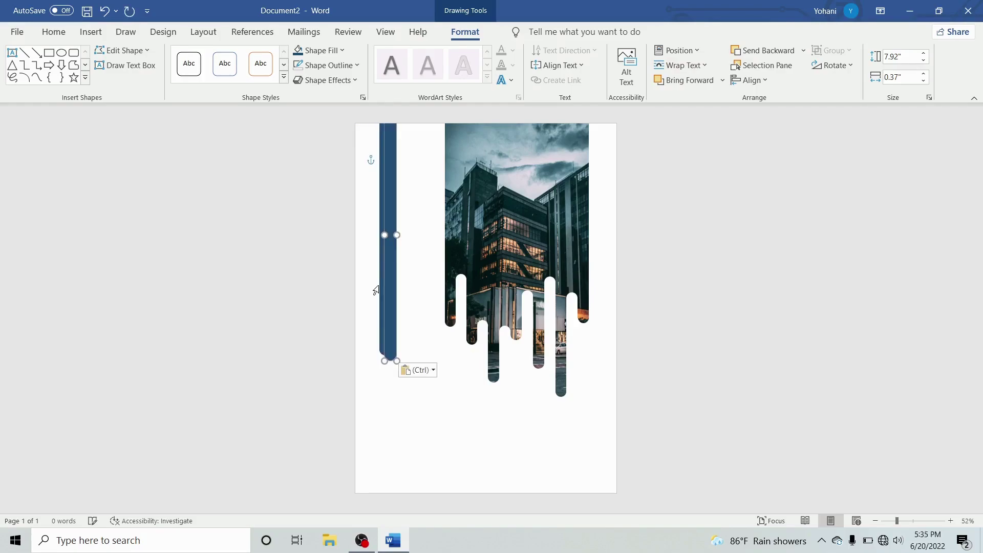
{"action": "key", "text": "ctrl+v"}
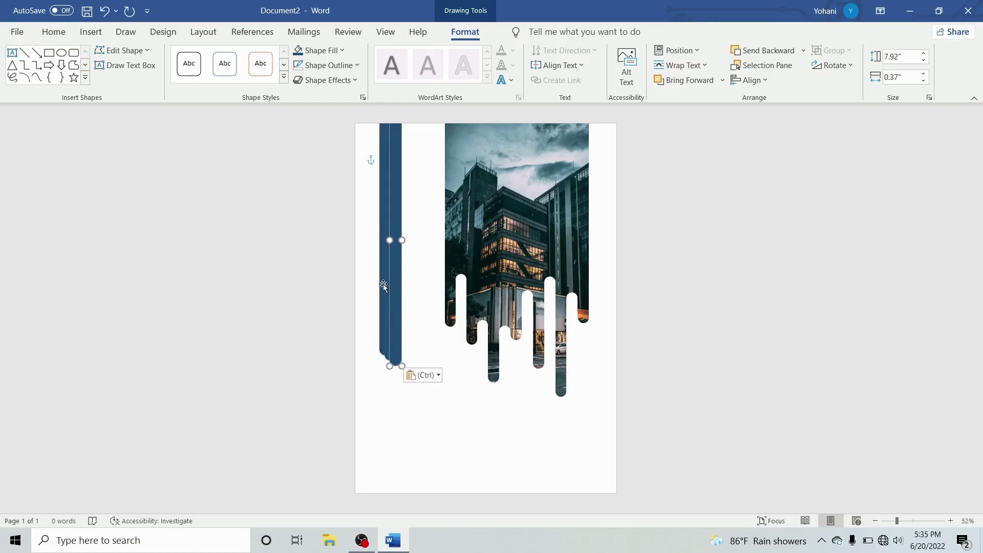
{"action": "left_click_drag", "start_coordinate": [398, 288], "coordinate": [429, 288]}
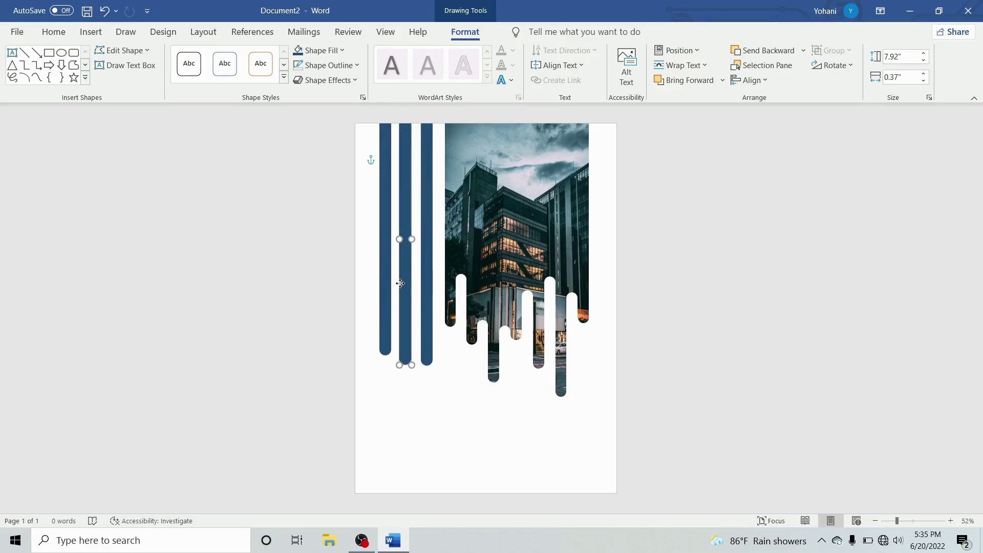
{"action": "left_click_drag", "start_coordinate": [387, 281], "coordinate": [402, 281]}
Step: Select all six white drip bars together with the building photo
{"action": "left_click", "coordinate": [459, 293]}
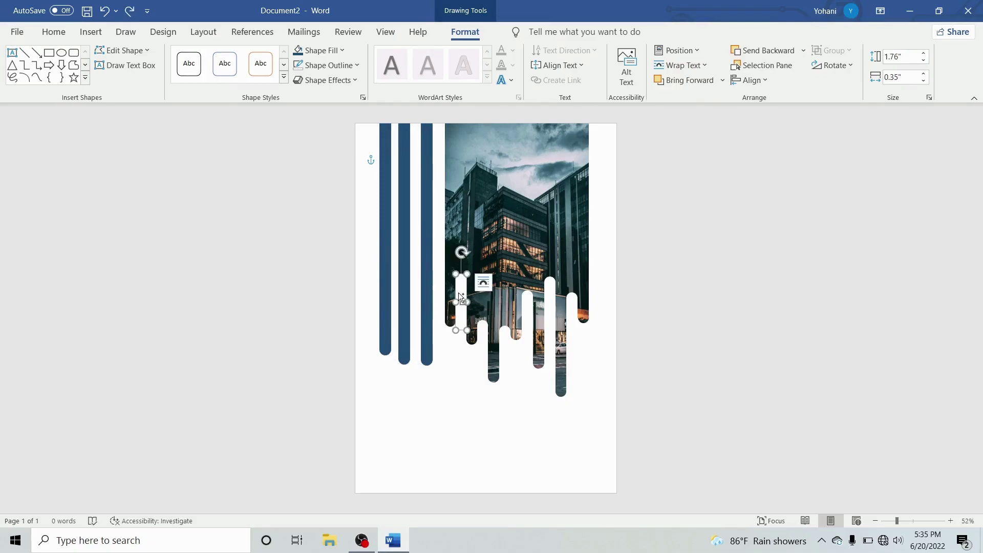
{"action": "left_click", "coordinate": [485, 333], "text": "shift"}
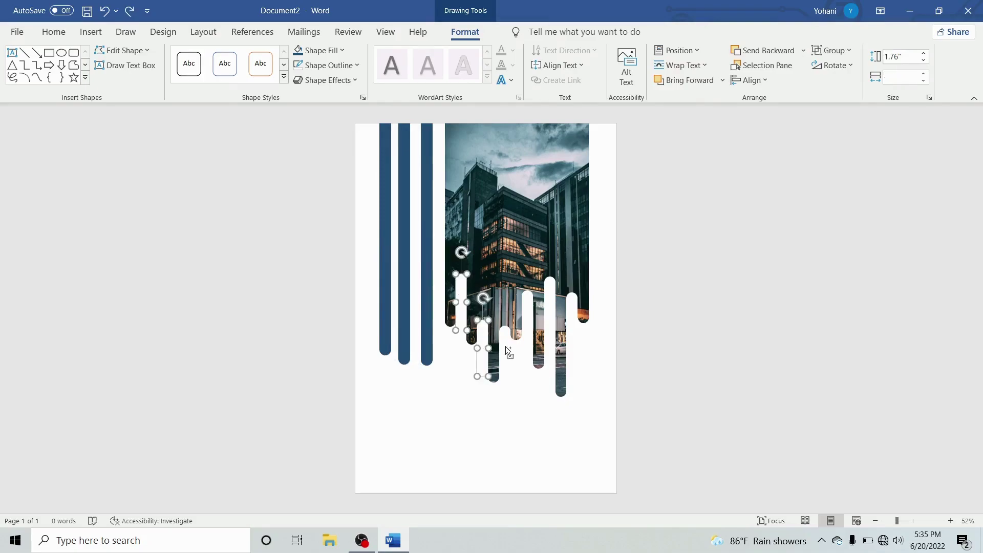
{"action": "left_click", "coordinate": [504, 339], "text": "shift"}
{"action": "left_click", "coordinate": [528, 328], "text": "shift"}
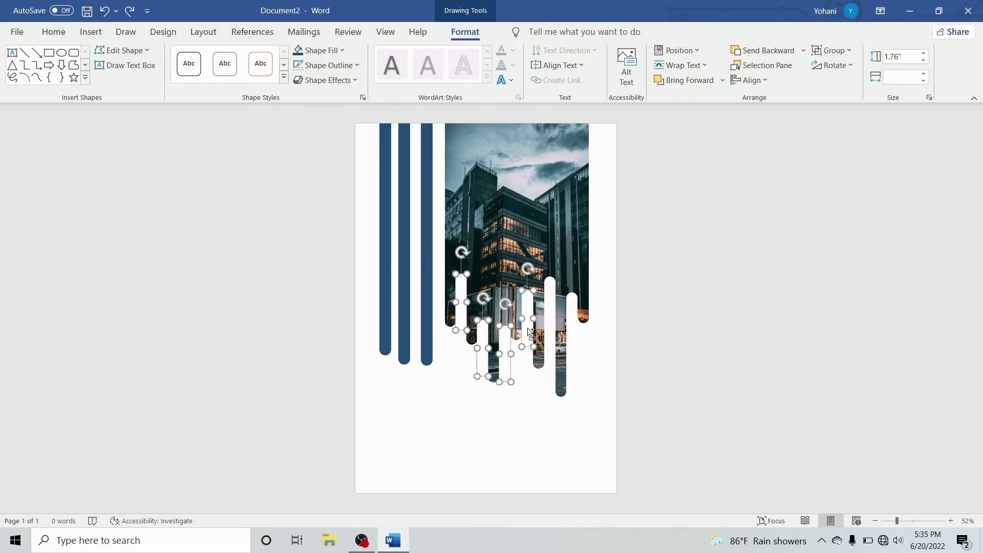
{"action": "left_click", "coordinate": [550, 323], "text": "shift"}
{"action": "left_click", "coordinate": [570, 323], "text": "shift"}
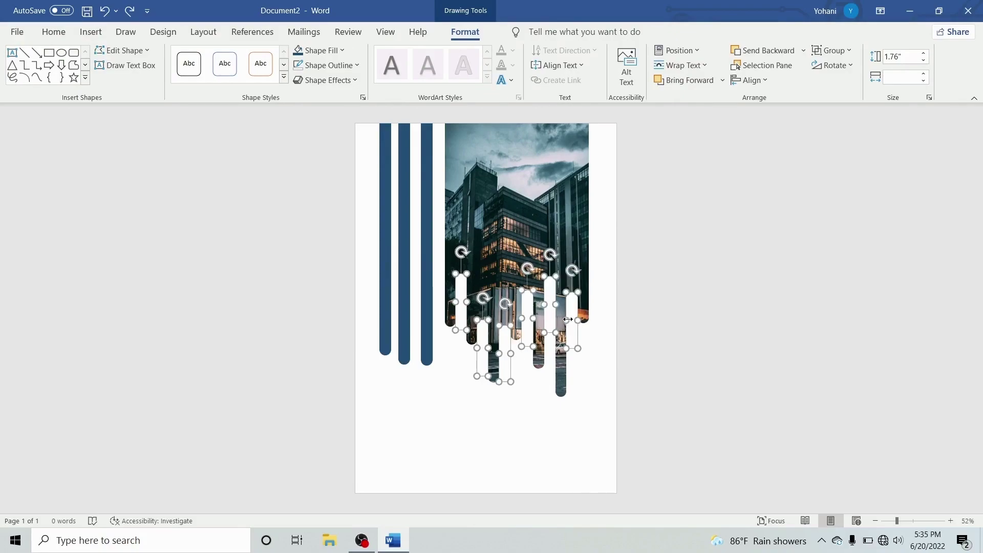
{"action": "left_click", "coordinate": [500, 232], "text": "shift"}
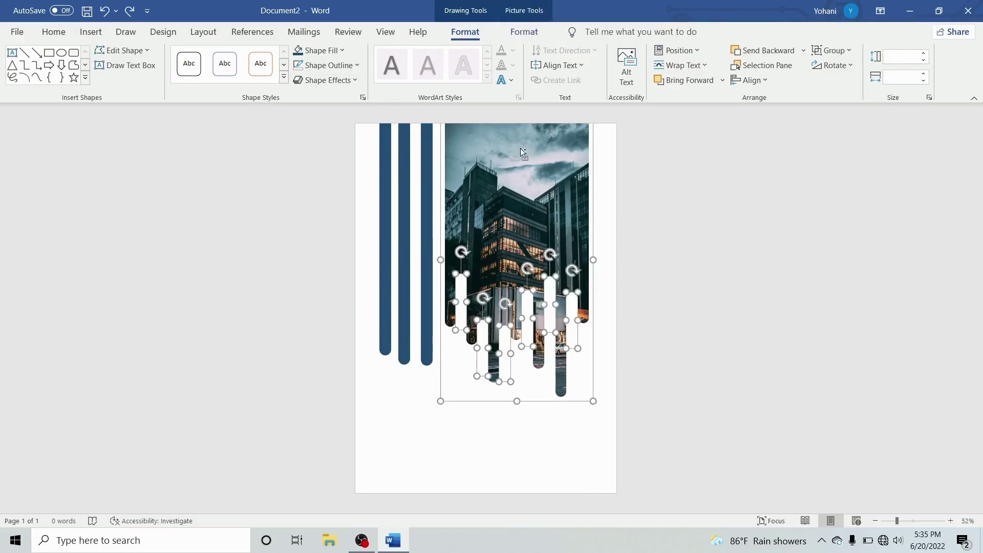
Step: Group the selection into one 8.62 in by 4.54 in object
{"action": "left_click", "coordinate": [821, 55]}
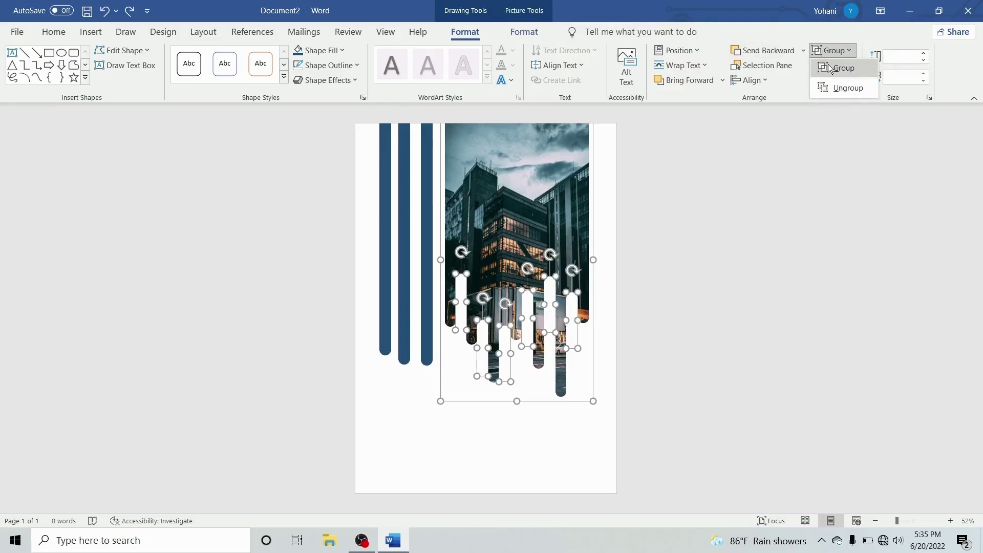
{"action": "left_click", "coordinate": [828, 67]}
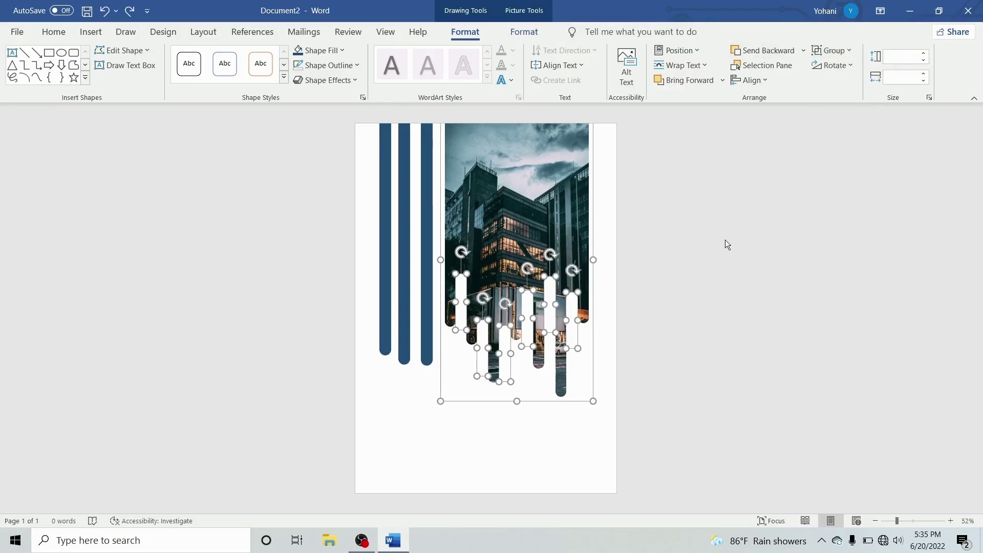
{"action": "left_click", "coordinate": [831, 52]}
{"action": "left_click", "coordinate": [830, 67]}
{"action": "left_click", "coordinate": [805, 131]}
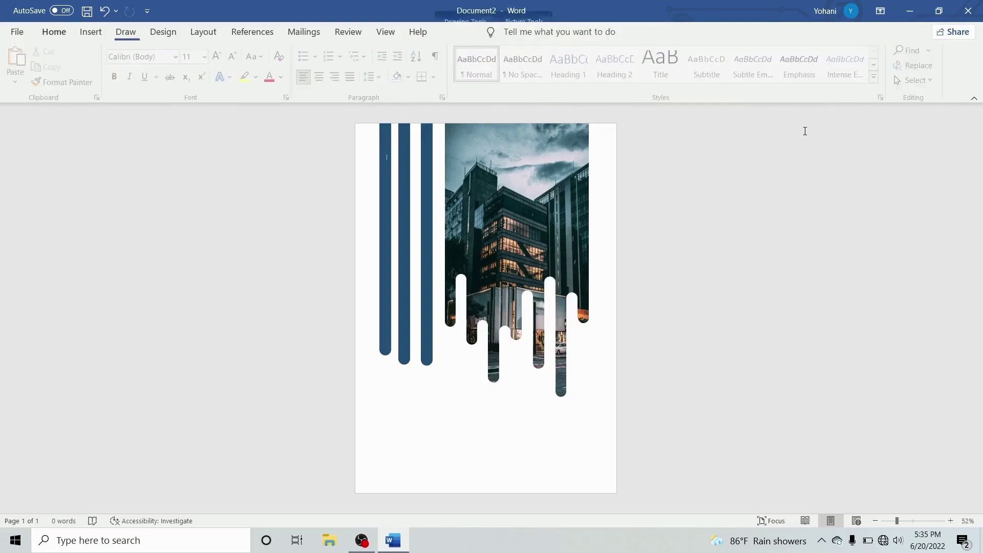
{"action": "left_click", "coordinate": [541, 197]}
Step: Shorten the middle blue bar to 4.58 in and move it back to the page top
{"action": "left_click_drag", "start_coordinate": [541, 197], "coordinate": [542, 190]}
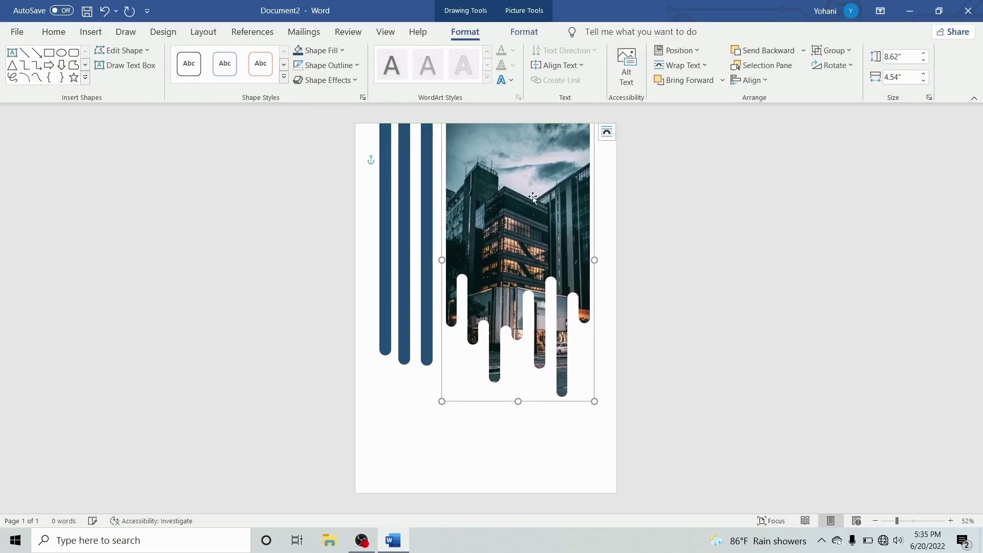
{"action": "left_click", "coordinate": [406, 226]}
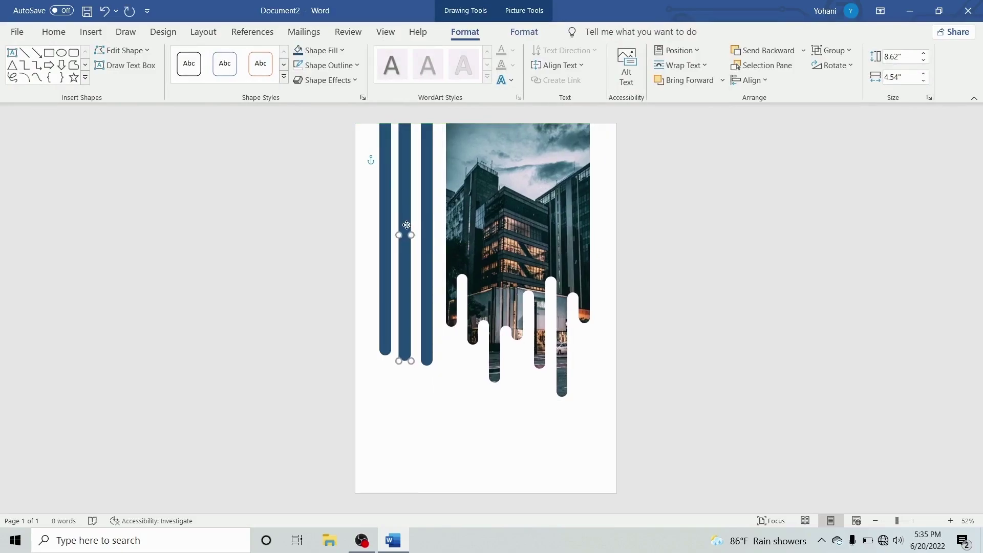
{"action": "left_click_drag", "start_coordinate": [414, 300], "coordinate": [413, 291]}
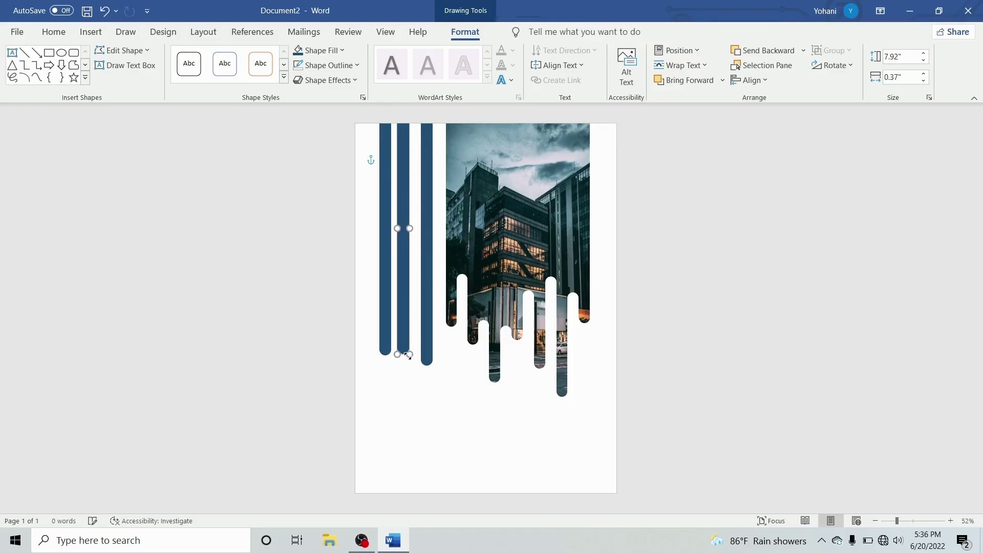
{"action": "mouse_move", "coordinate": [410, 333]}
{"action": "left_mouse_down"}
{"action": "mouse_move", "coordinate": [402, 257]}
{"action": "mouse_move", "coordinate": [412, 244]}
{"action": "mouse_move", "coordinate": [415, 257]}
{"action": "left_mouse_up"}
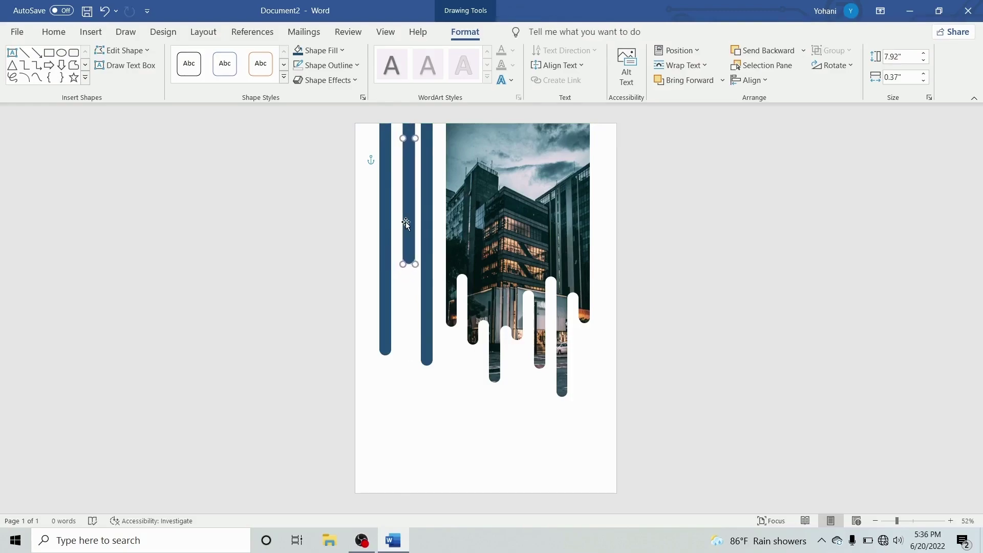
{"action": "left_click_drag", "start_coordinate": [400, 219], "coordinate": [395, 389]}
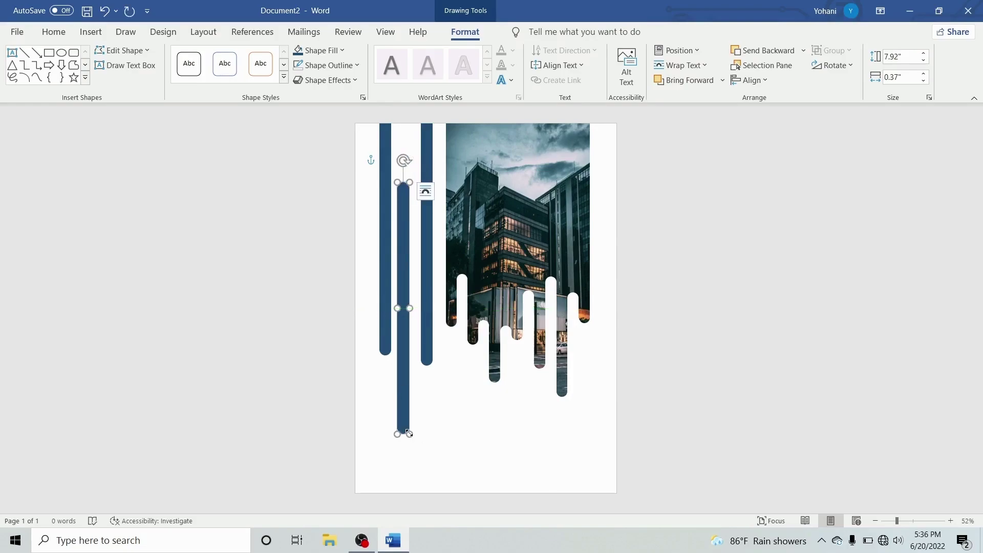
{"action": "left_click_drag", "start_coordinate": [410, 434], "coordinate": [411, 327]}
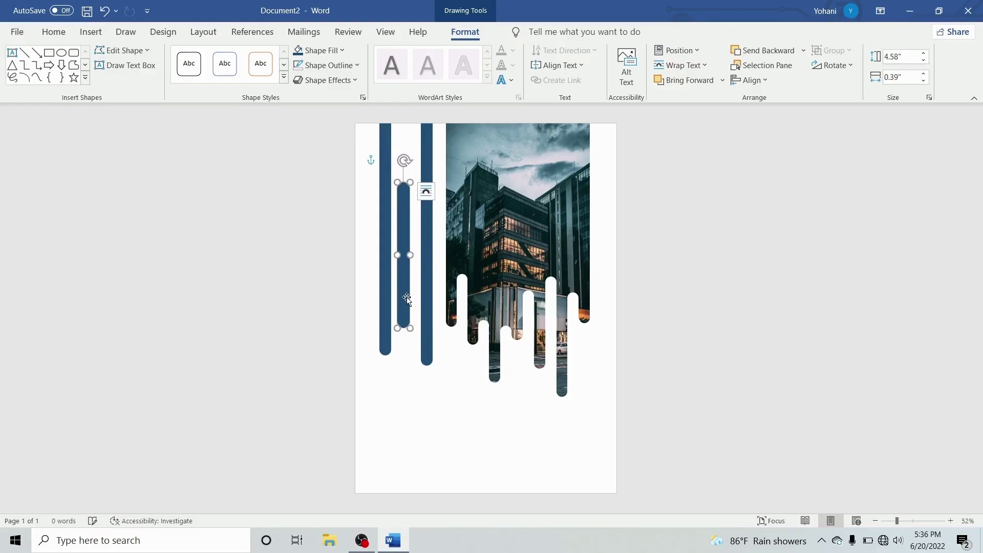
{"action": "left_click_drag", "start_coordinate": [405, 293], "coordinate": [408, 207]}
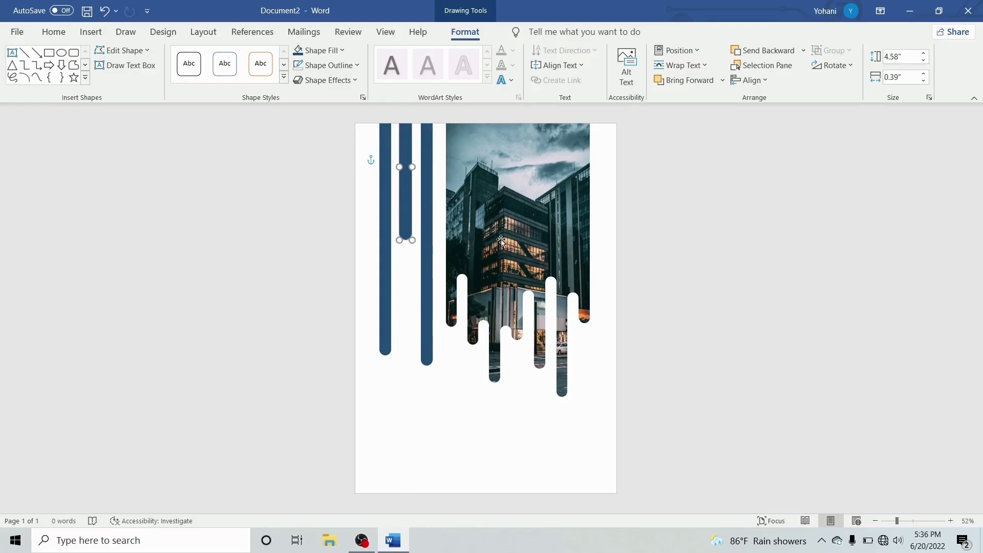
Step: Space the bars apart and shorten the right blue bar to 5.06 in
{"action": "mouse_move", "coordinate": [388, 226]}
{"action": "left_mouse_down"}
{"action": "mouse_move", "coordinate": [400, 213]}
{"action": "mouse_move", "coordinate": [421, 226]}
{"action": "left_mouse_up"}
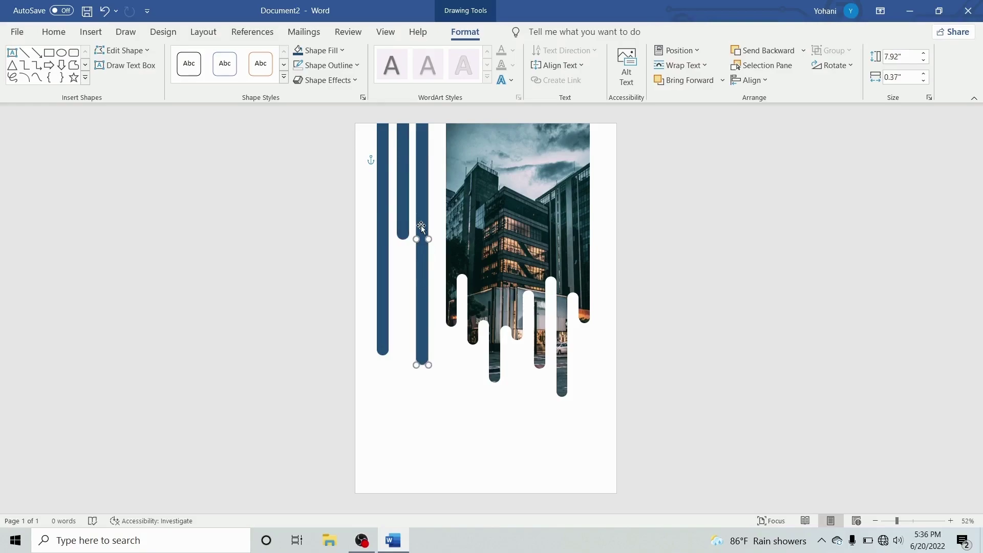
{"action": "left_click_drag", "start_coordinate": [421, 225], "coordinate": [424, 225]}
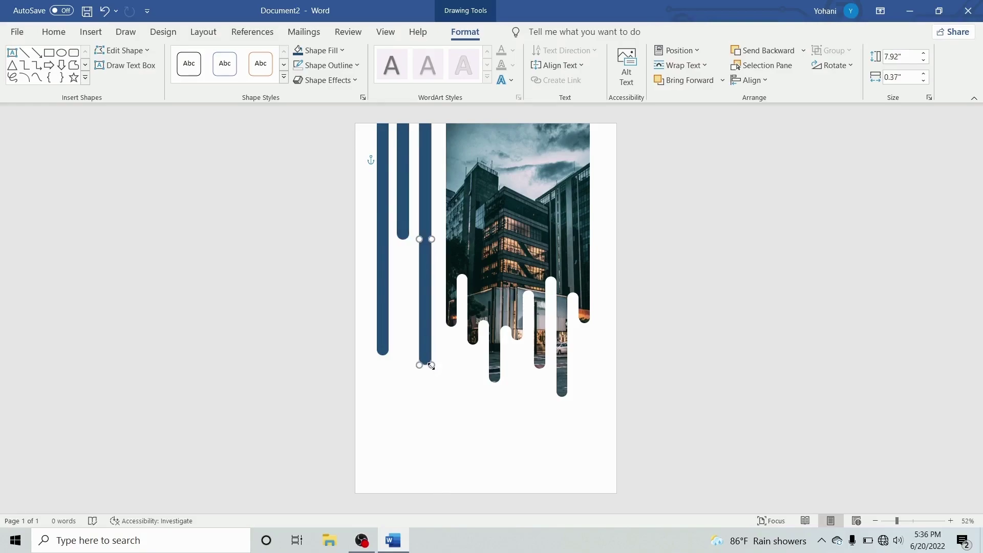
{"action": "left_click_drag", "start_coordinate": [432, 366], "coordinate": [431, 272]}
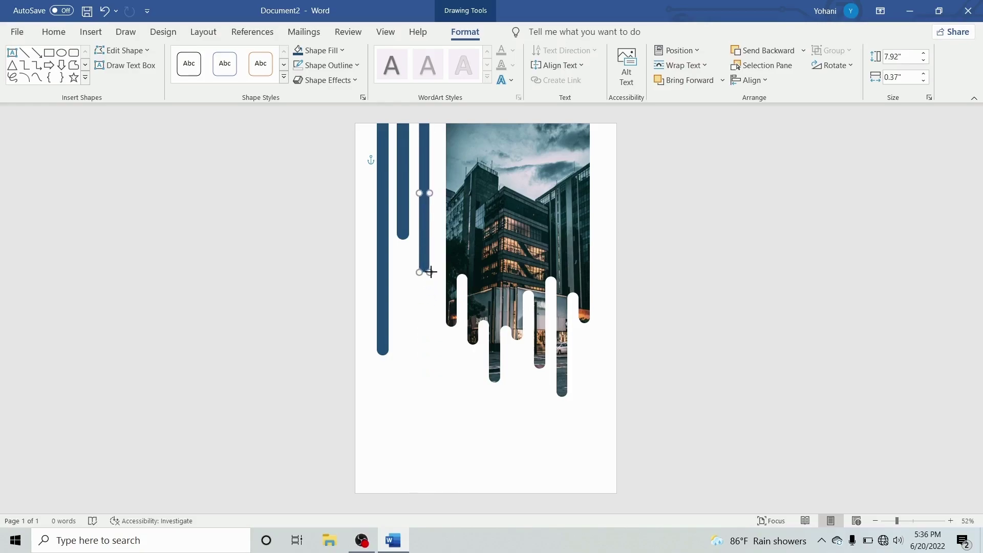
{"action": "left_click_drag", "start_coordinate": [431, 272], "coordinate": [429, 274]}
{"action": "left_click_drag", "start_coordinate": [430, 196], "coordinate": [431, 196]}
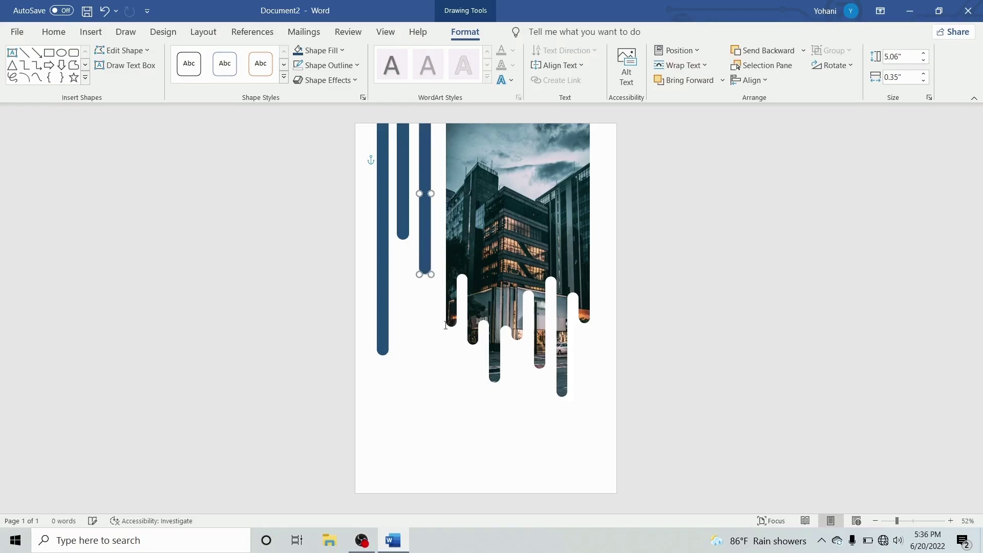
Step: Colour the middle bar burnt orange and the right bar pale periwinkle blue
{"action": "left_click", "coordinate": [402, 215]}
{"action": "left_click", "coordinate": [322, 51]}
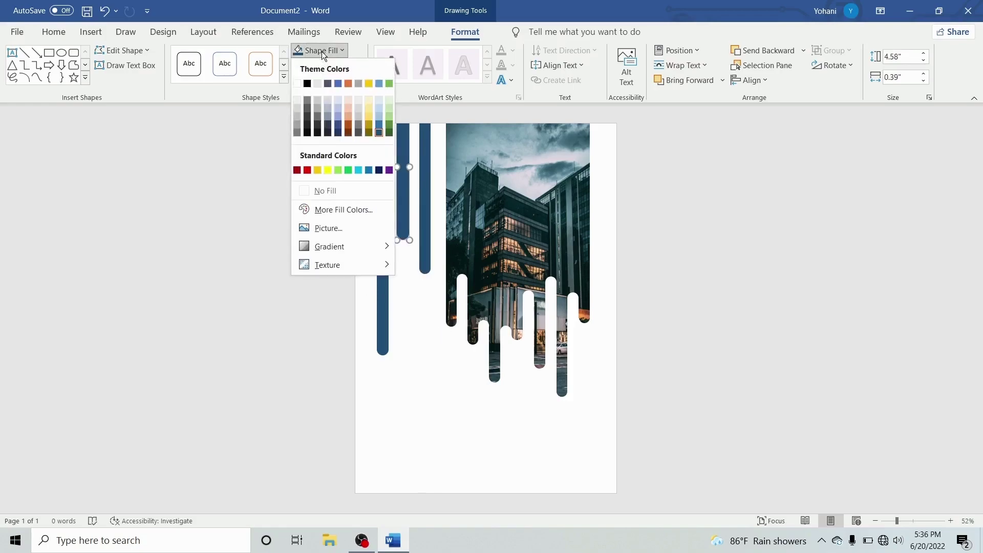
{"action": "left_click", "coordinate": [347, 124]}
{"action": "left_click", "coordinate": [425, 183]}
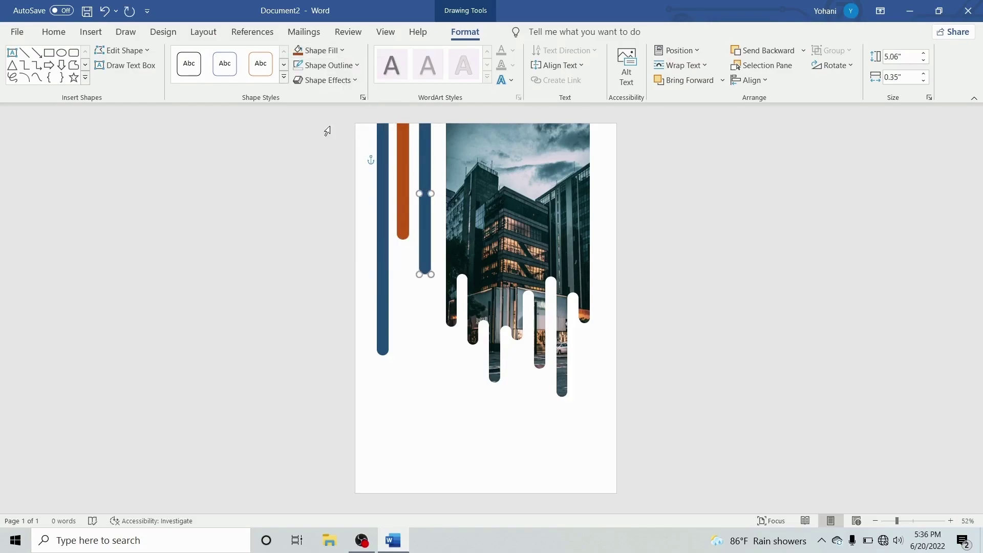
{"action": "left_click", "coordinate": [319, 54]}
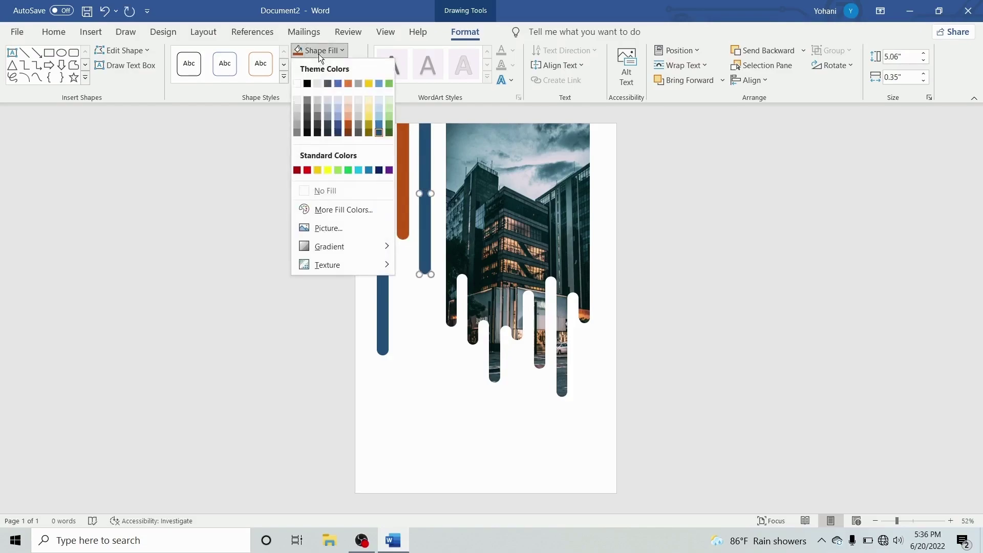
{"action": "left_click", "coordinate": [340, 115]}
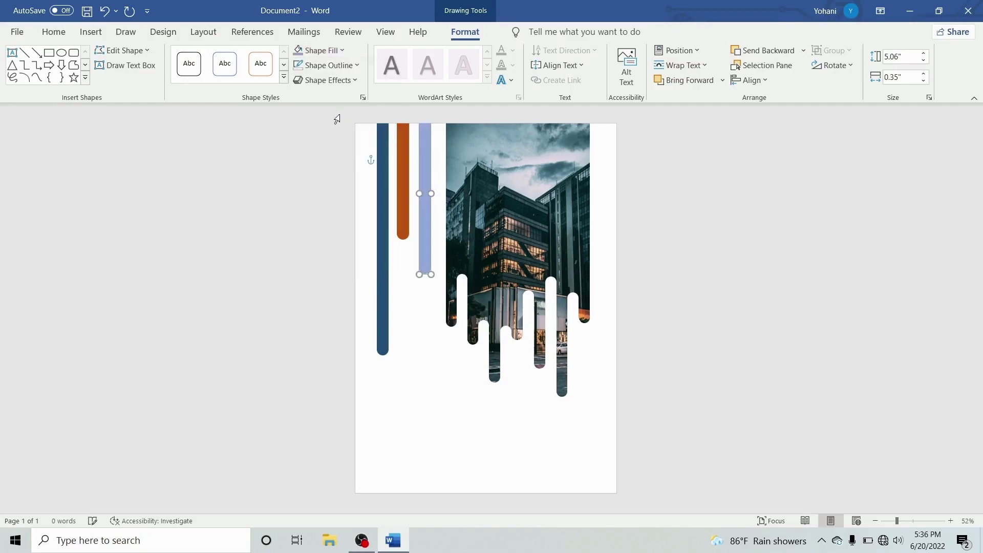
{"action": "left_click", "coordinate": [704, 247]}
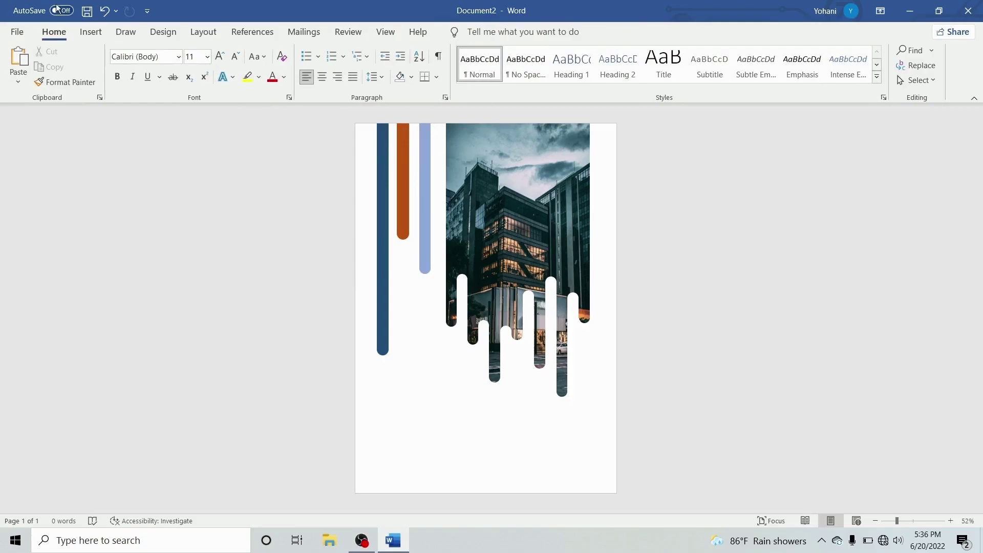
{"action": "left_click", "coordinate": [94, 27]}
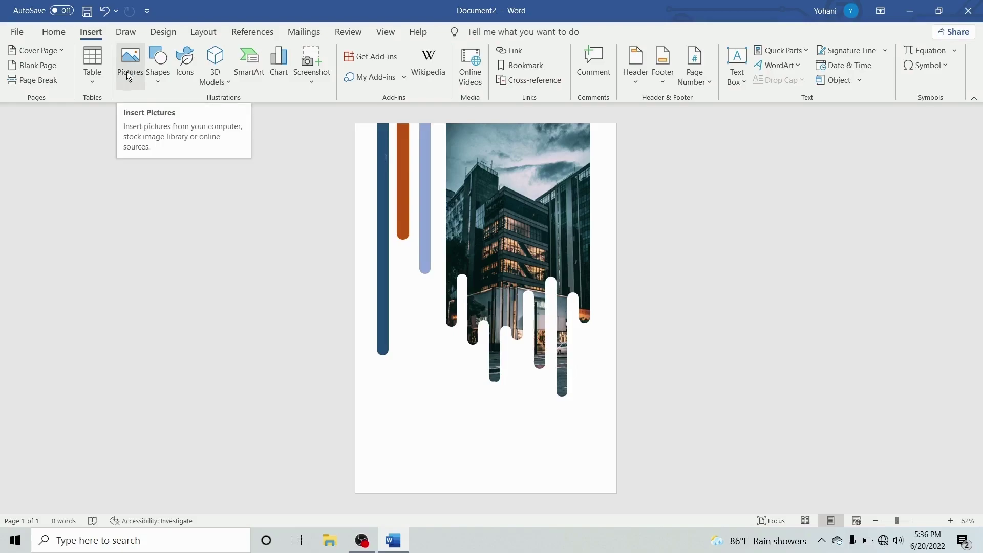
Step: Draw a 1.95 by 2.58 in text box below the left blue bar with No Fill
{"action": "left_click", "coordinate": [53, 35]}
{"action": "left_click", "coordinate": [92, 33]}
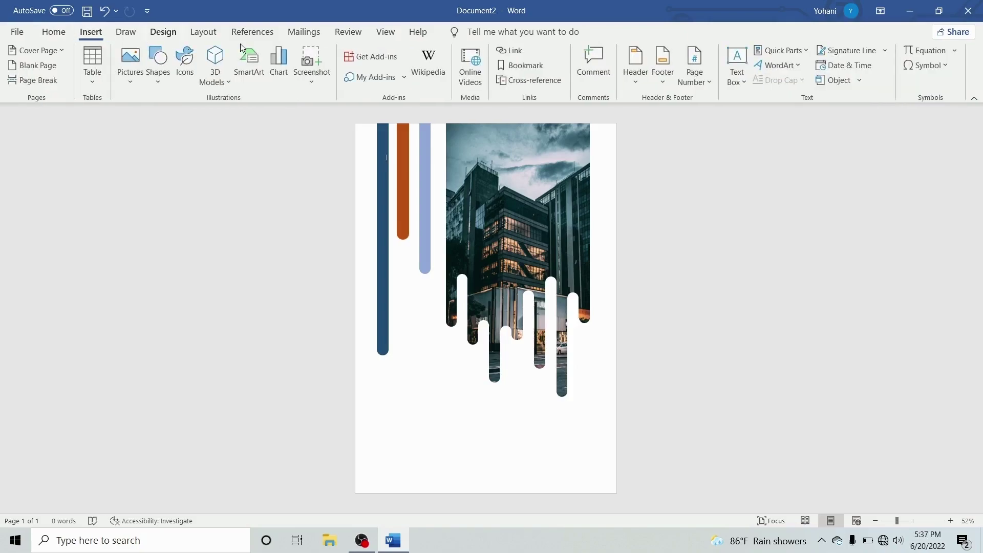
{"action": "left_click", "coordinate": [747, 89]}
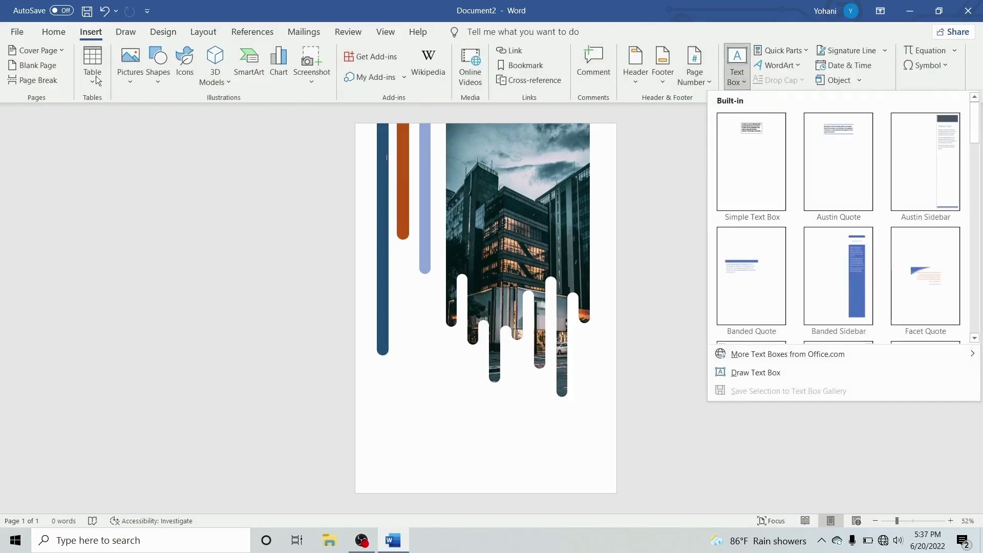
{"action": "left_click", "coordinate": [158, 75]}
{"action": "left_click", "coordinate": [152, 117]}
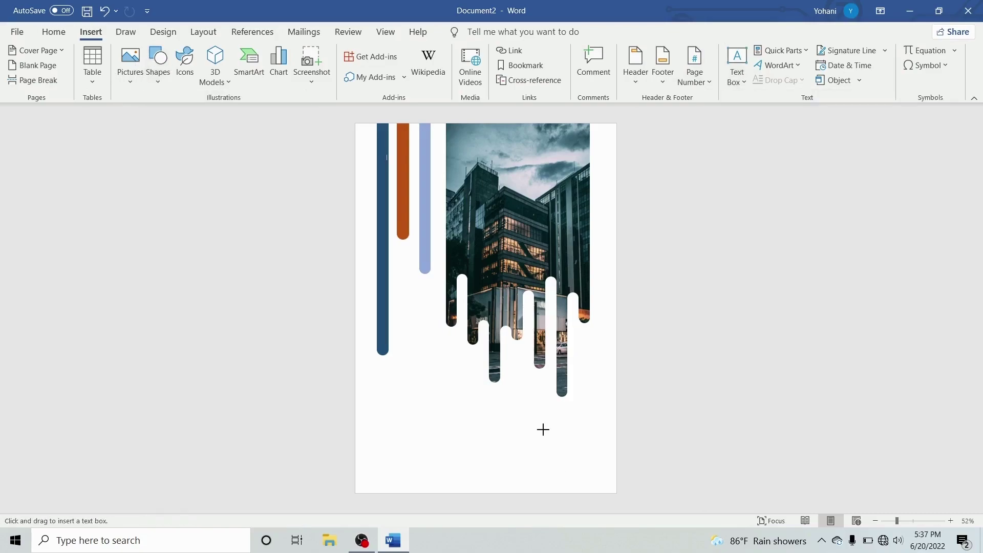
{"action": "left_click_drag", "start_coordinate": [382, 394], "coordinate": [464, 456]}
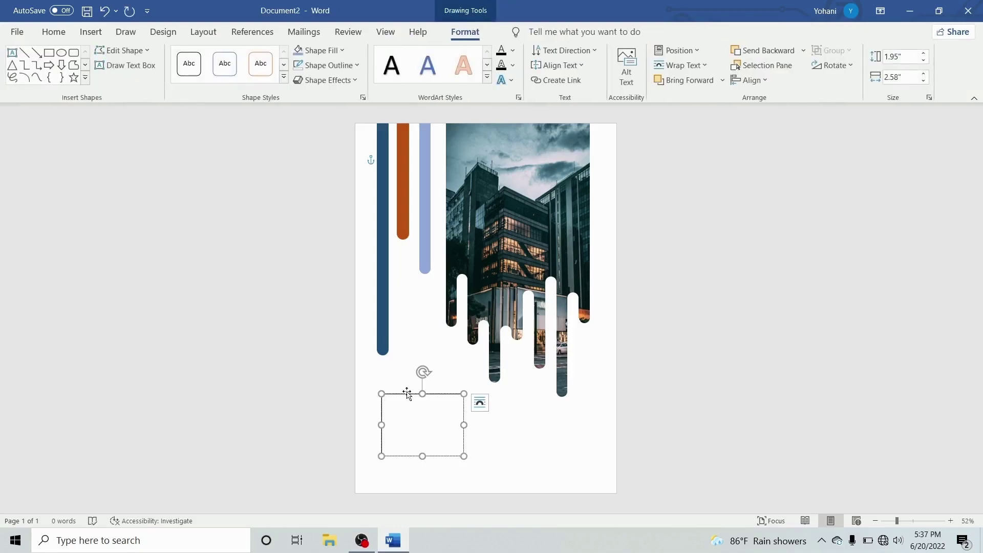
{"action": "left_click_drag", "start_coordinate": [411, 396], "coordinate": [404, 382]}
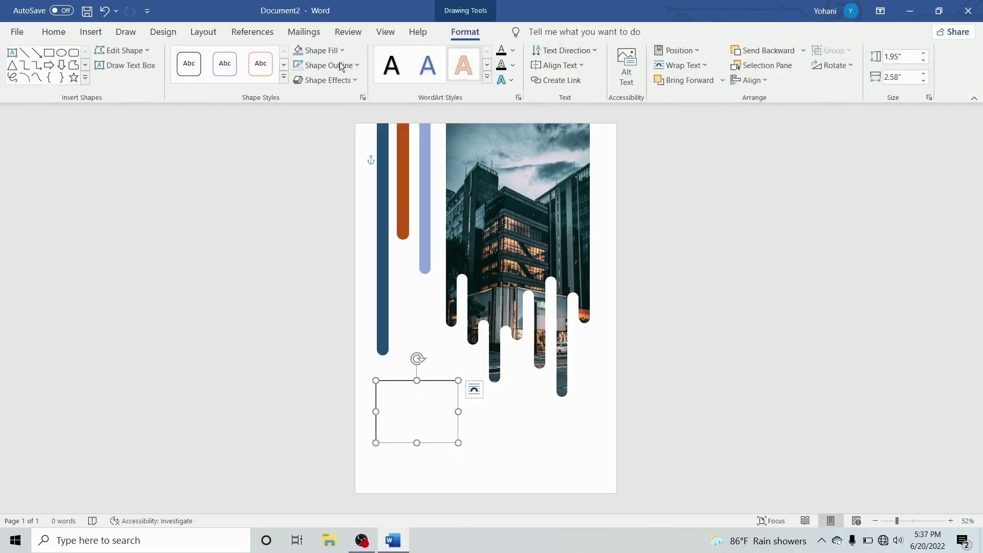
{"action": "left_click", "coordinate": [308, 53]}
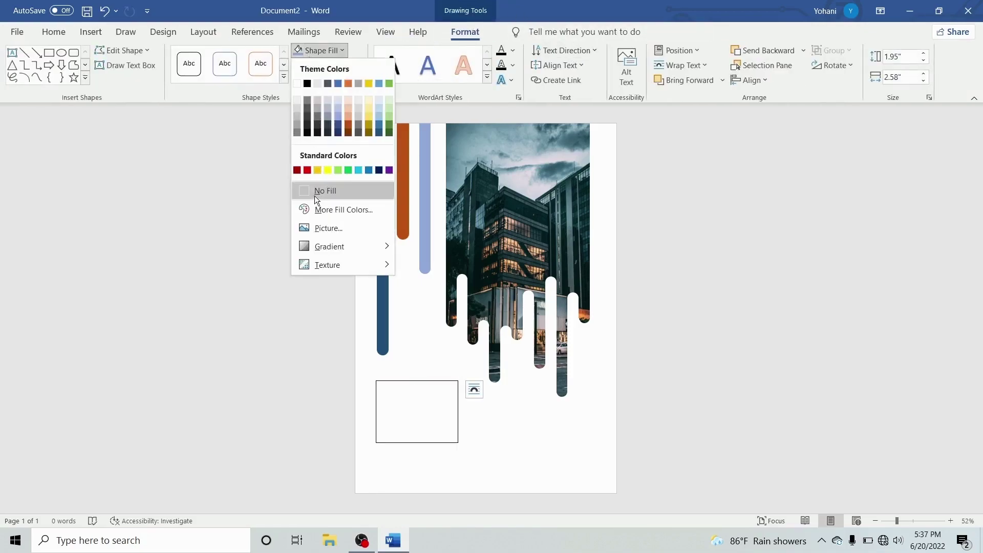
{"action": "left_click", "coordinate": [315, 193]}
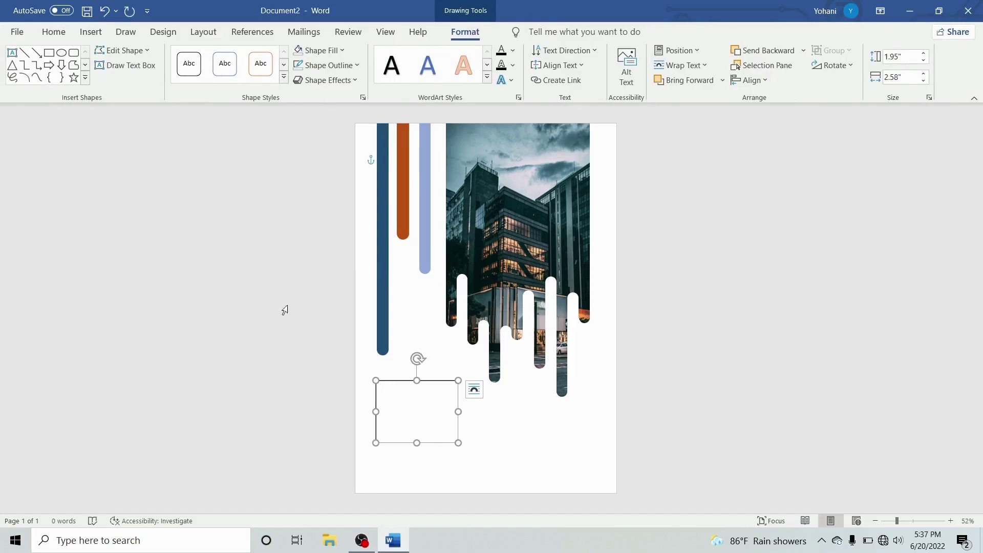
Step: Type YOUR, BUSINESS and NAME on three lines at 28 pt, then nudge the box up
{"action": "left_click", "coordinate": [55, 34]}
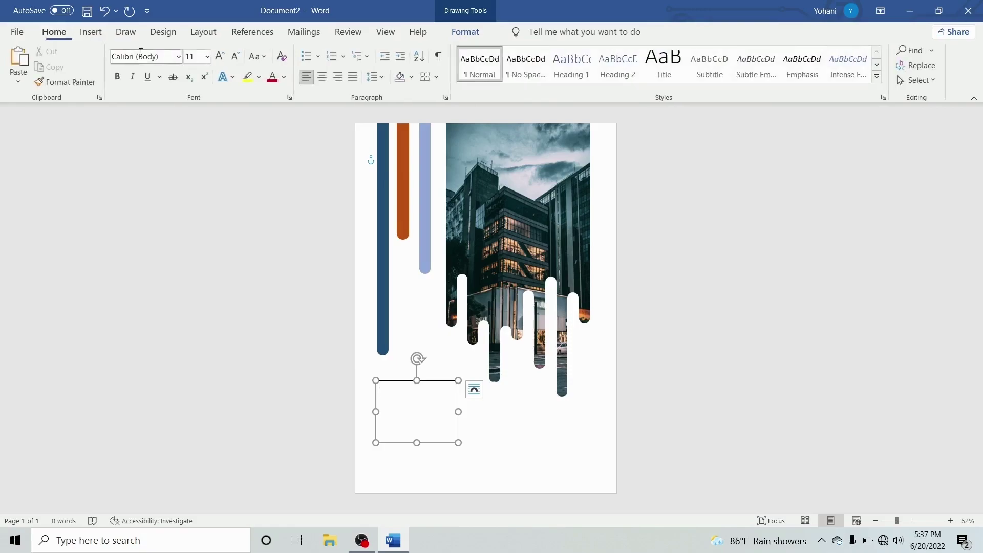
{"action": "left_click", "coordinate": [207, 57]}
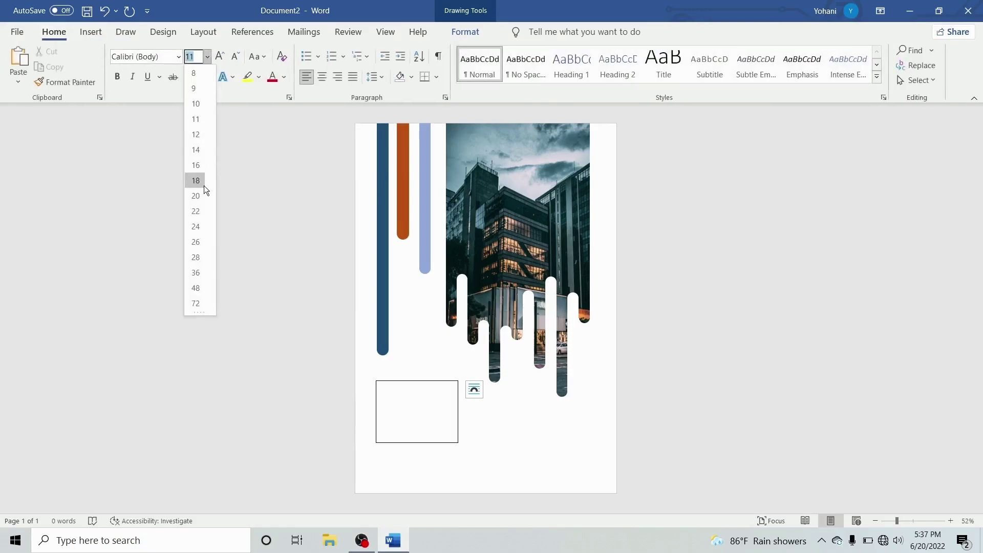
{"action": "left_click", "coordinate": [195, 257]}
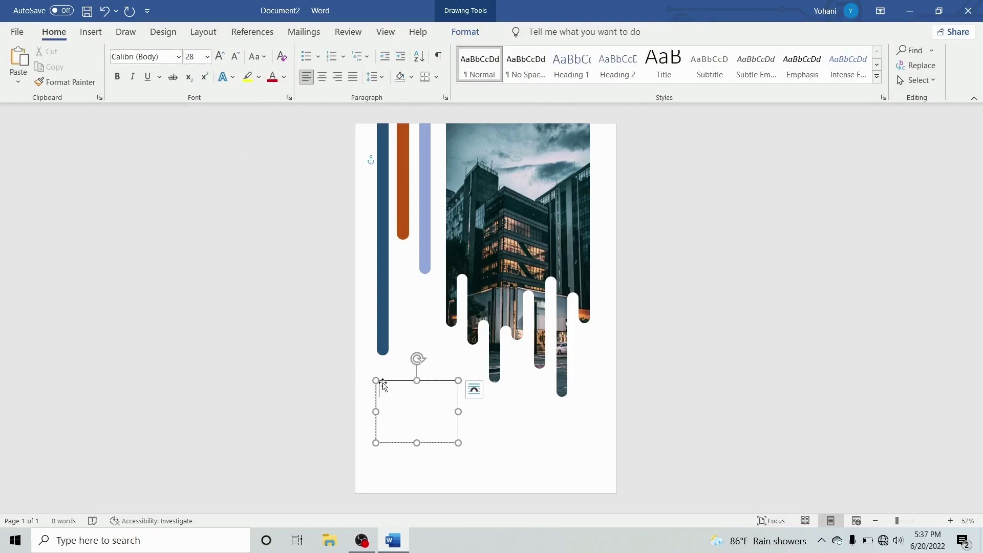
{"action": "type", "text": "Y"}
{"action": "type", "text": "OU"}
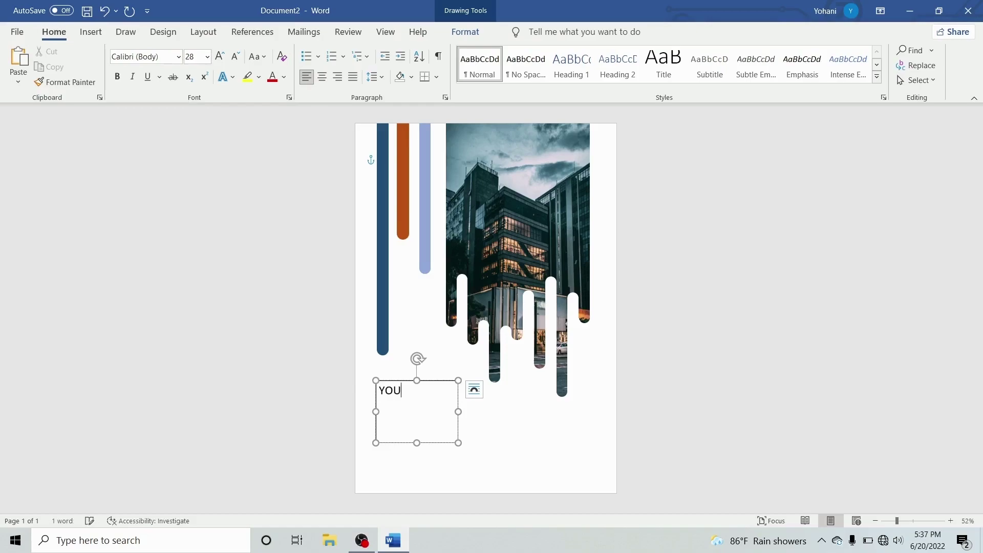
{"action": "type", "text": "R"}
{"action": "key", "text": "Return"}
{"action": "type", "text": "BUSINESS"}
{"action": "key", "text": "Return"}
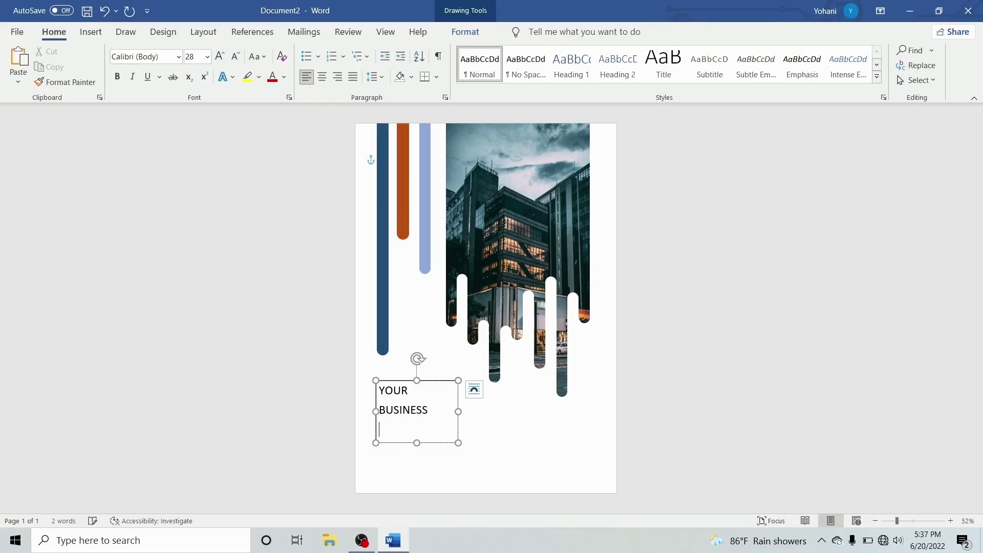
{"action": "type", "text": "NAME"}
{"action": "left_click_drag", "start_coordinate": [427, 381], "coordinate": [429, 368]}
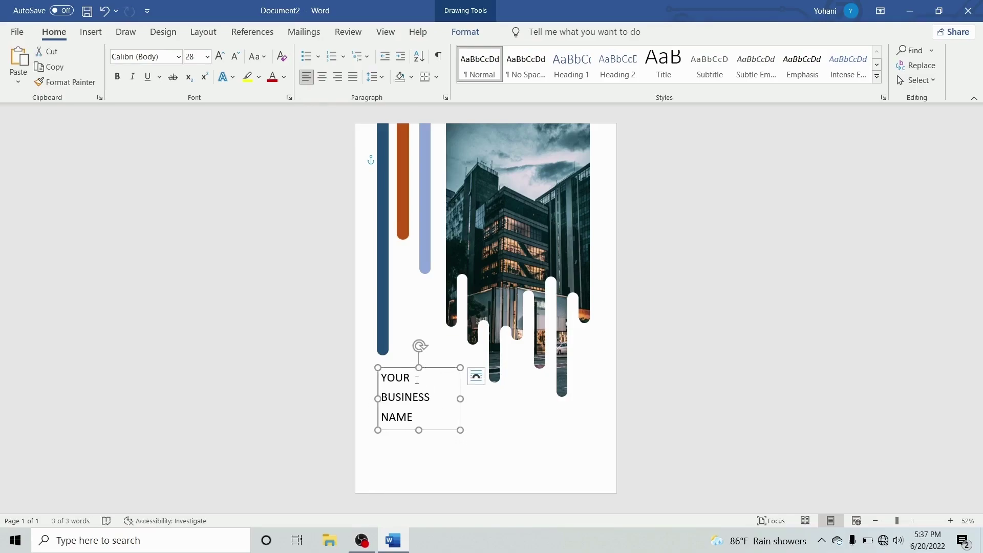
Step: Use Font Color to make YOUR and NAME dark blue and BUSINESS dark orange
{"action": "double_click", "coordinate": [417, 380]}
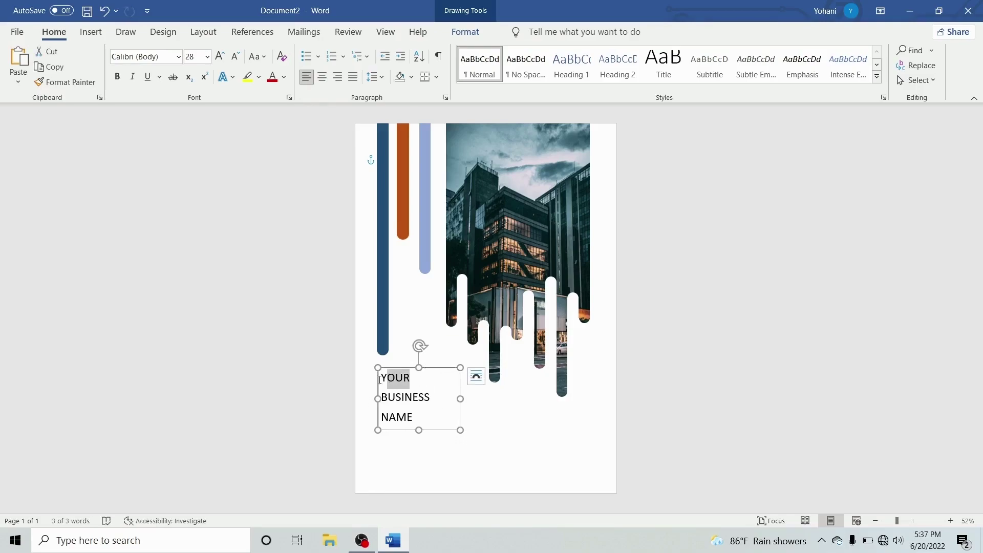
{"action": "left_click", "coordinate": [285, 77]}
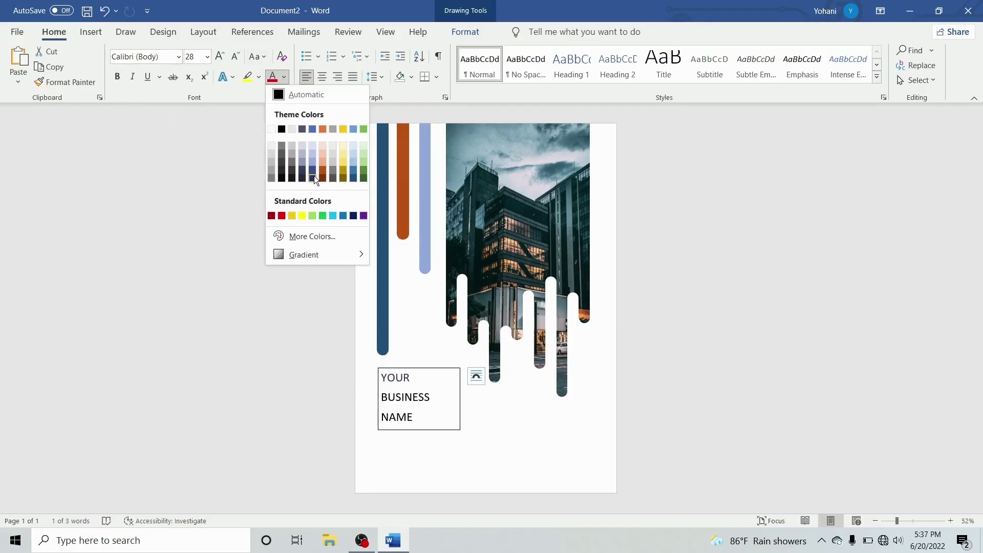
{"action": "left_click", "coordinate": [356, 178]}
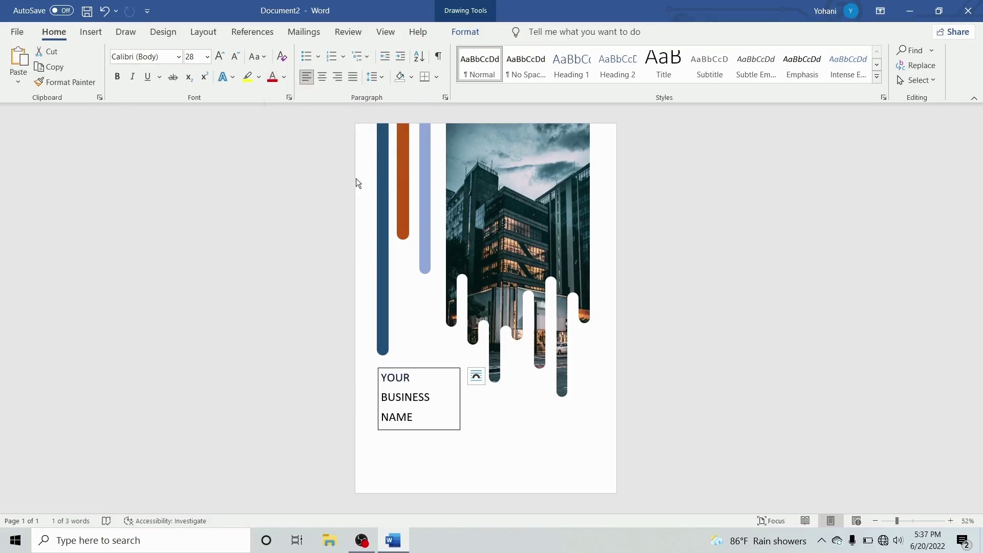
{"action": "double_click", "coordinate": [432, 399]}
{"action": "left_click", "coordinate": [285, 78]}
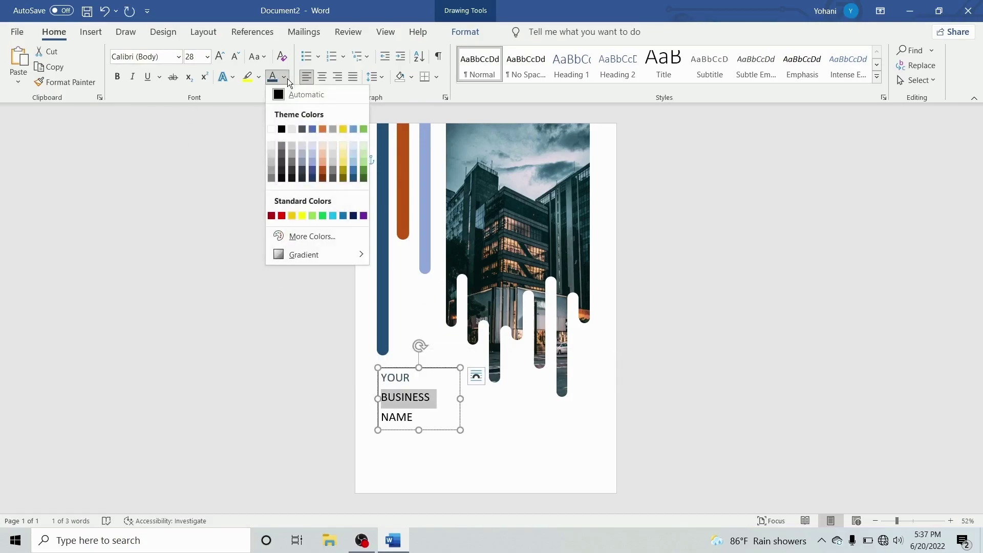
{"action": "left_click", "coordinate": [323, 172]}
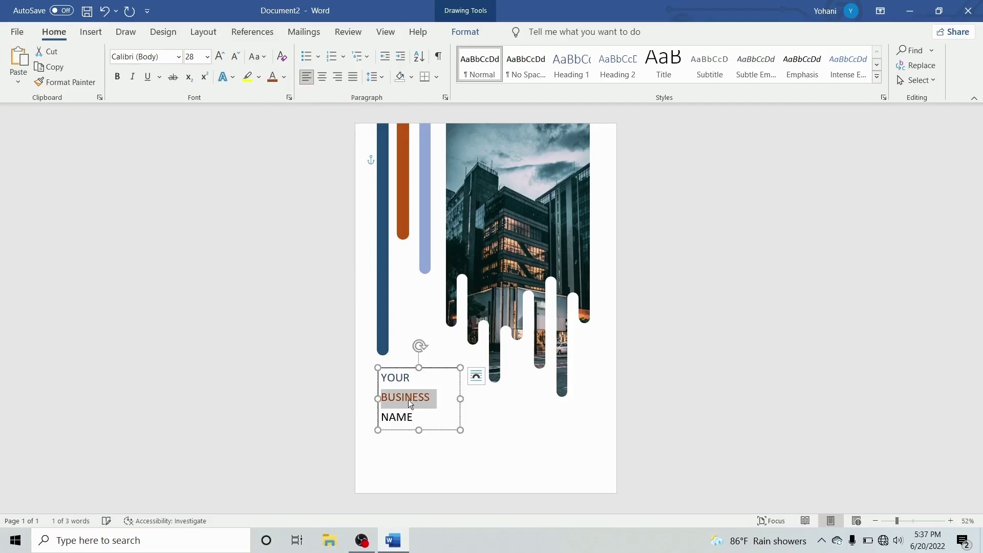
{"action": "double_click", "coordinate": [413, 417]}
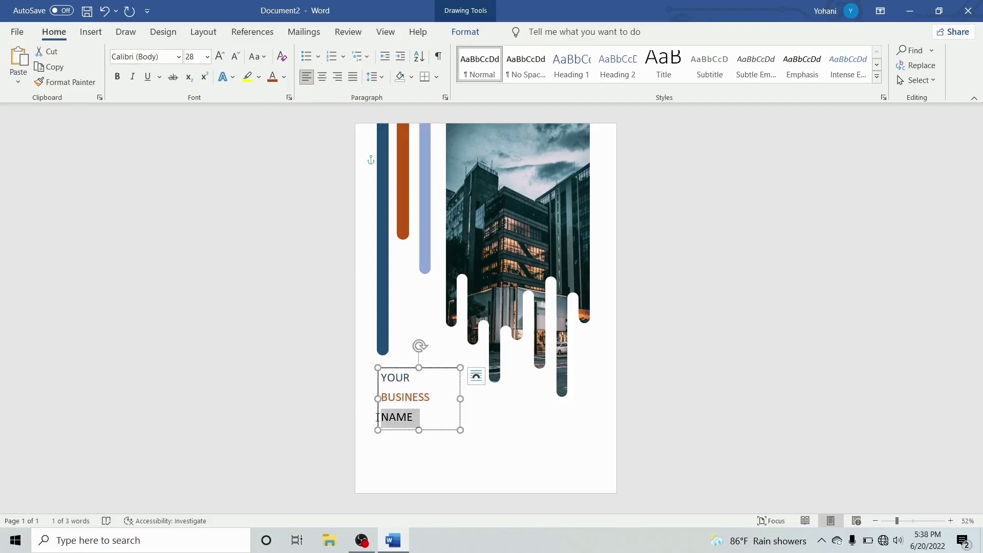
{"action": "left_click", "coordinate": [285, 77]}
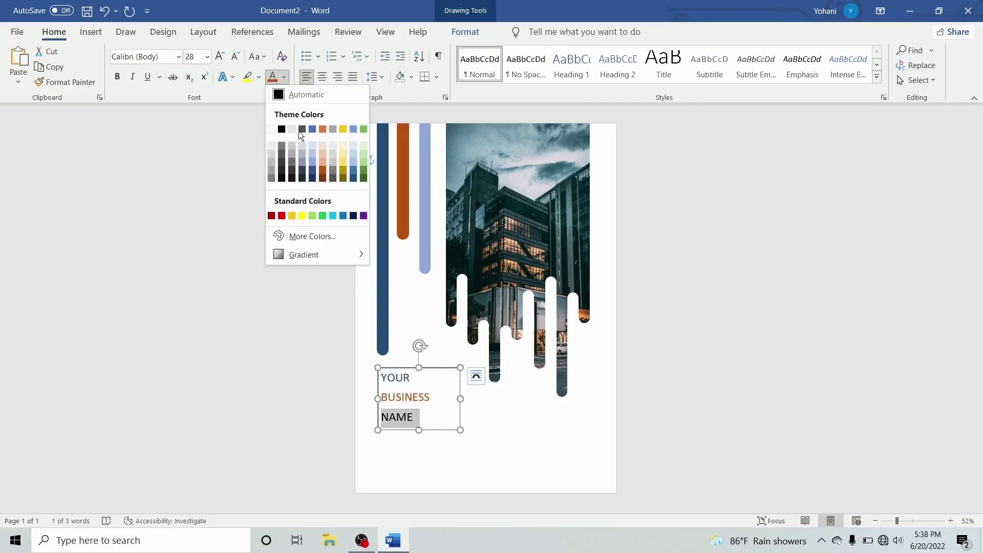
{"action": "left_click", "coordinate": [355, 177]}
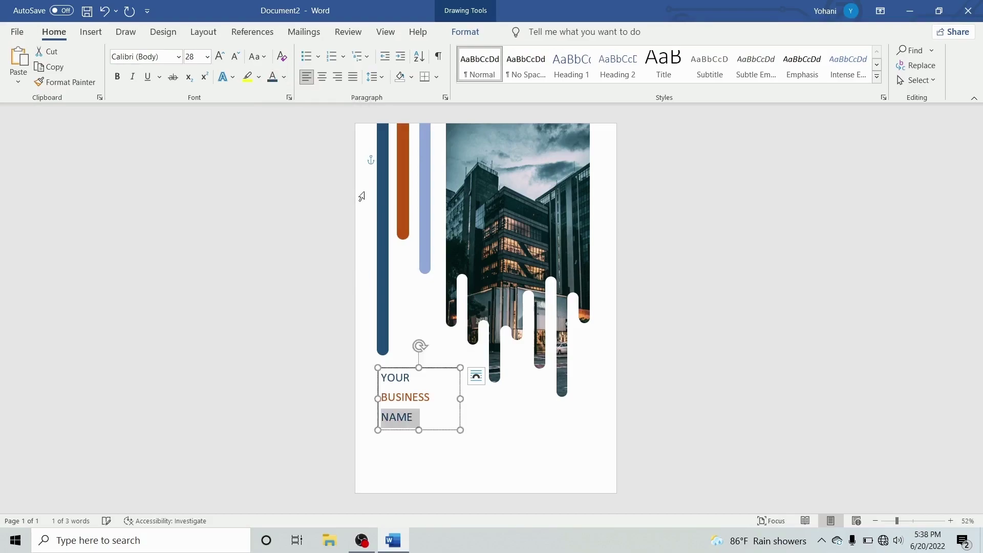
{"action": "left_click", "coordinate": [413, 367]}
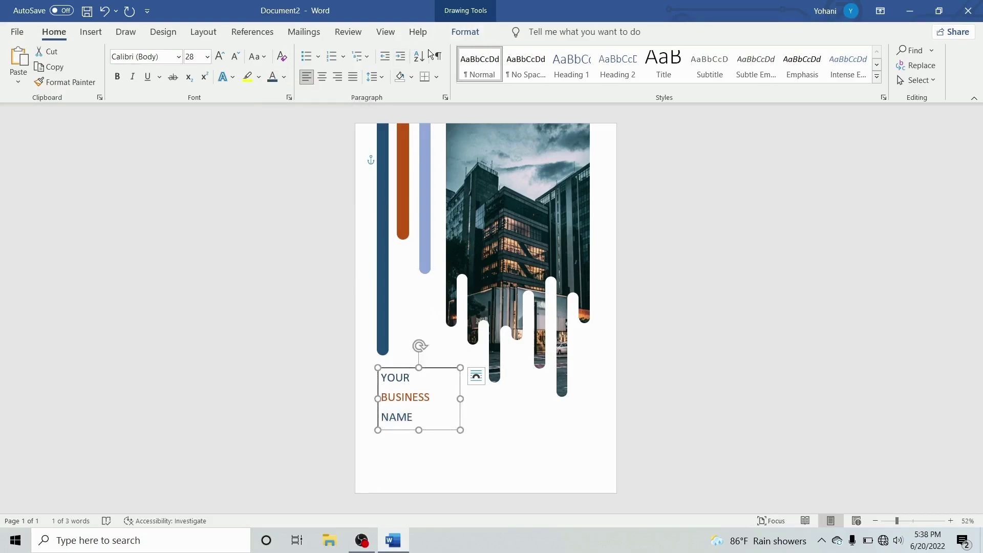
{"action": "left_click", "coordinate": [458, 33]}
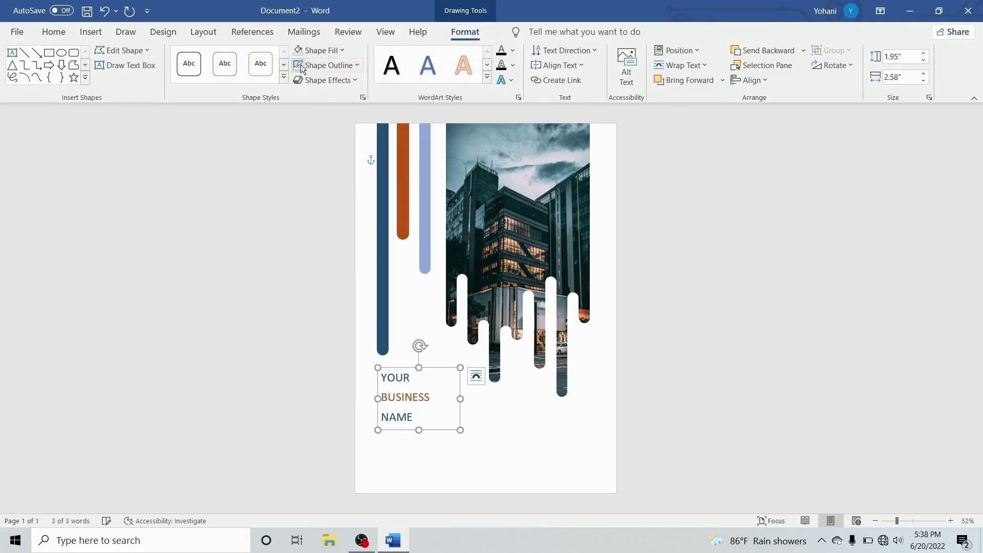
Step: Set the business name lines' paragraph spacing after to 0 pt, then deselect the box
{"action": "left_click", "coordinate": [55, 33]}
{"action": "left_click", "coordinate": [378, 79]}
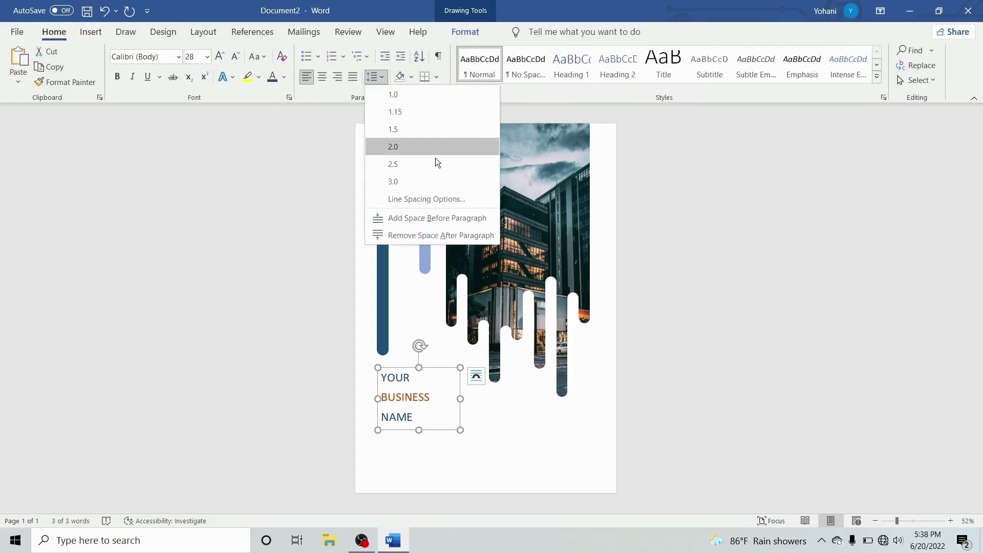
{"action": "left_click", "coordinate": [419, 200]}
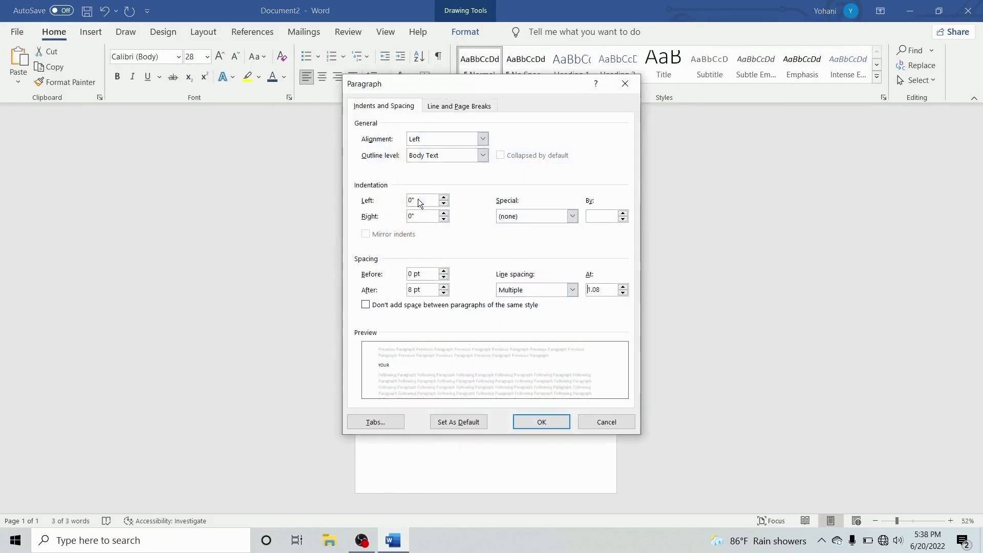
{"action": "left_click", "coordinate": [591, 419]}
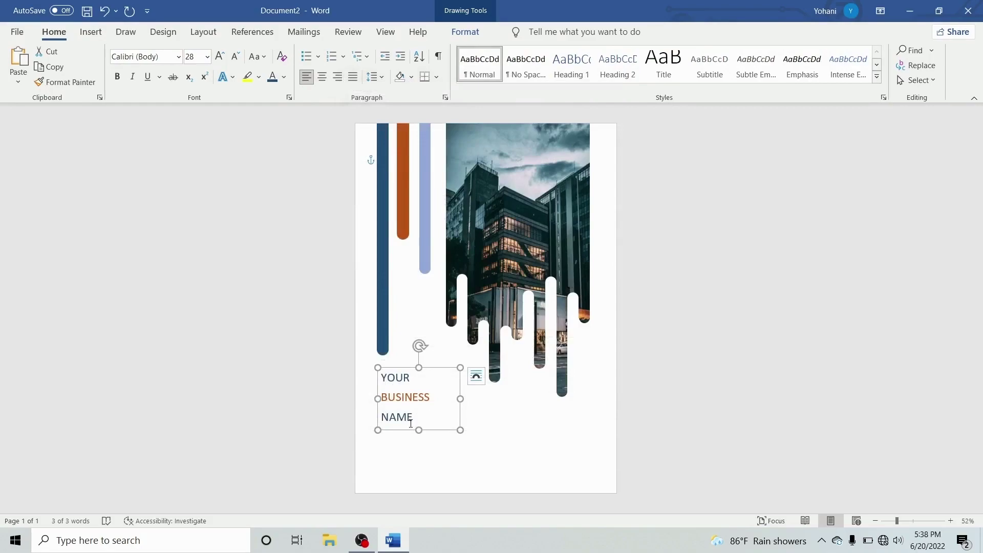
{"action": "left_click_drag", "start_coordinate": [404, 418], "coordinate": [372, 378]}
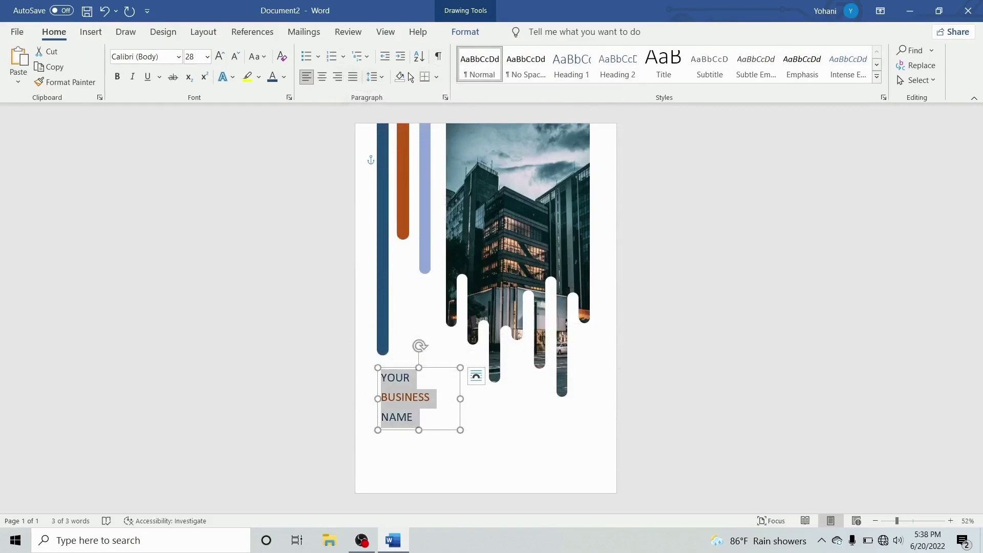
{"action": "left_click", "coordinate": [385, 77]}
{"action": "left_click", "coordinate": [425, 200]}
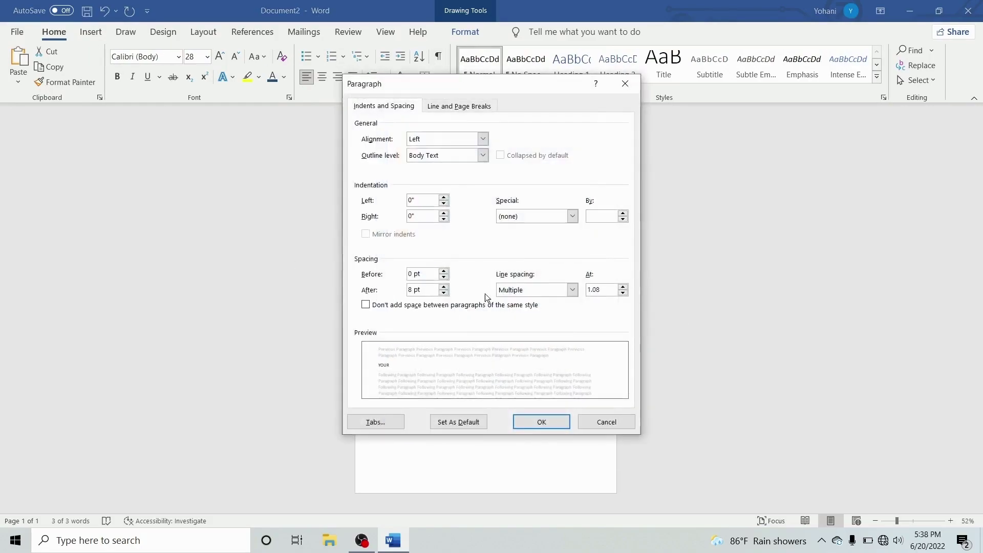
{"action": "left_click", "coordinate": [445, 292]}
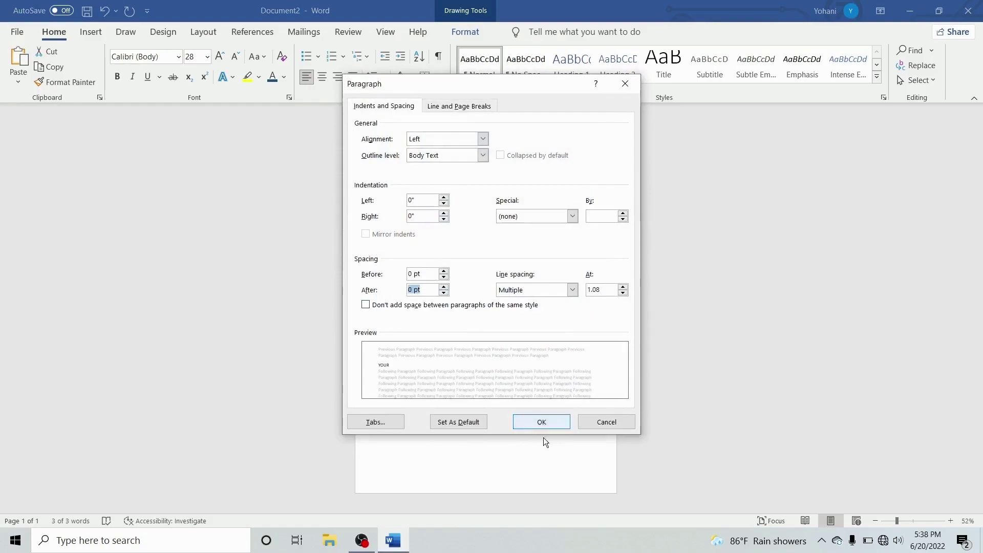
{"action": "left_click", "coordinate": [539, 418]}
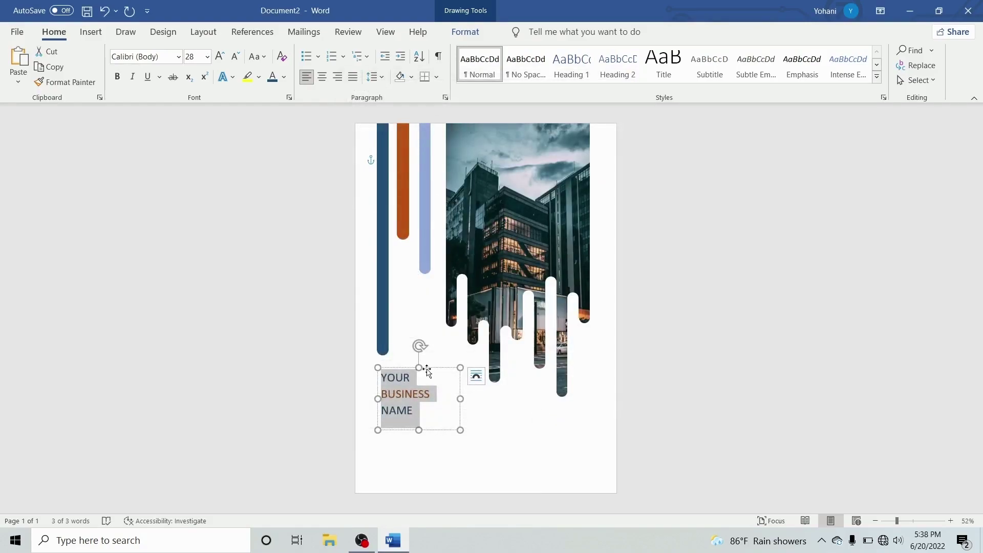
{"action": "left_click_drag", "start_coordinate": [428, 372], "coordinate": [429, 373]}
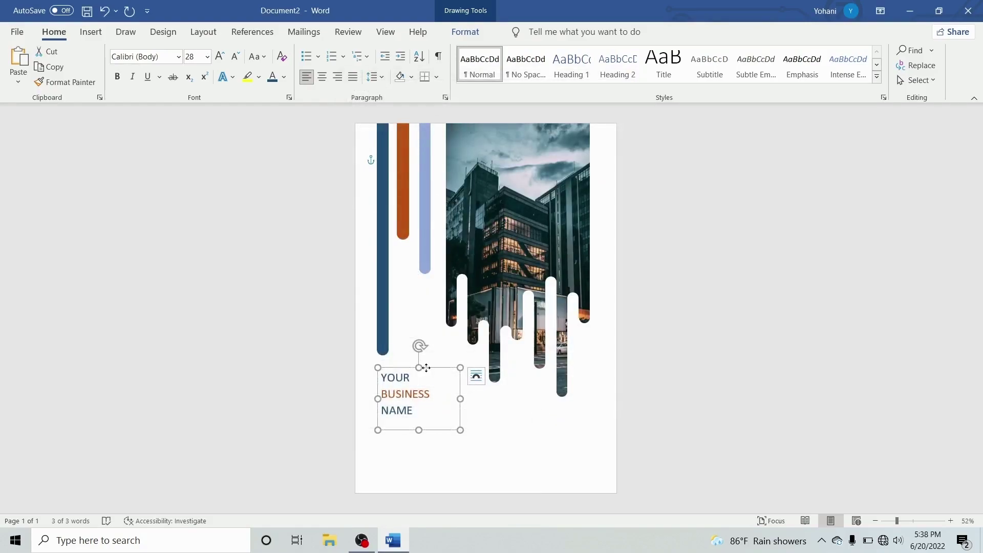
{"action": "left_click", "coordinate": [712, 396]}
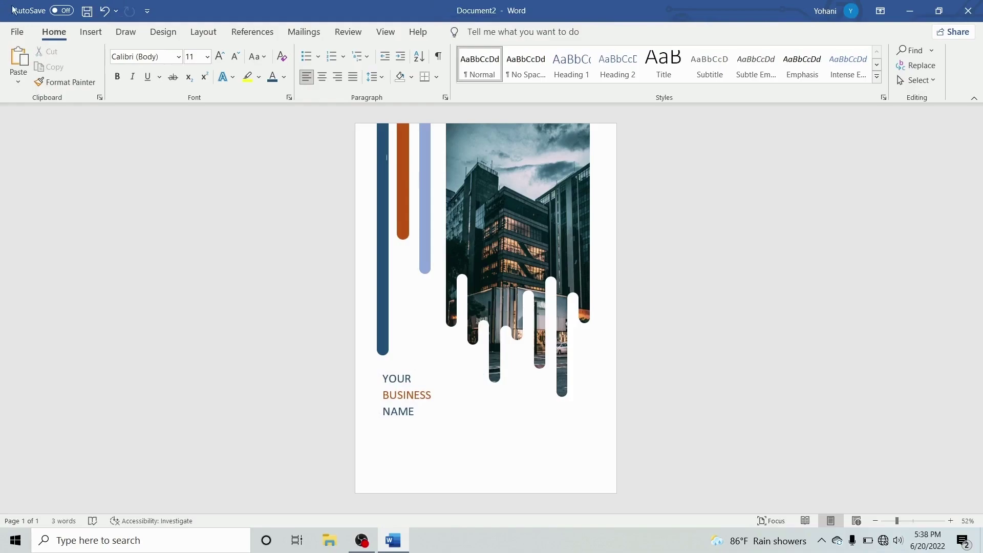
Step: Duplicate the business name text box below itself and clear its text
{"action": "left_click", "coordinate": [91, 33]}
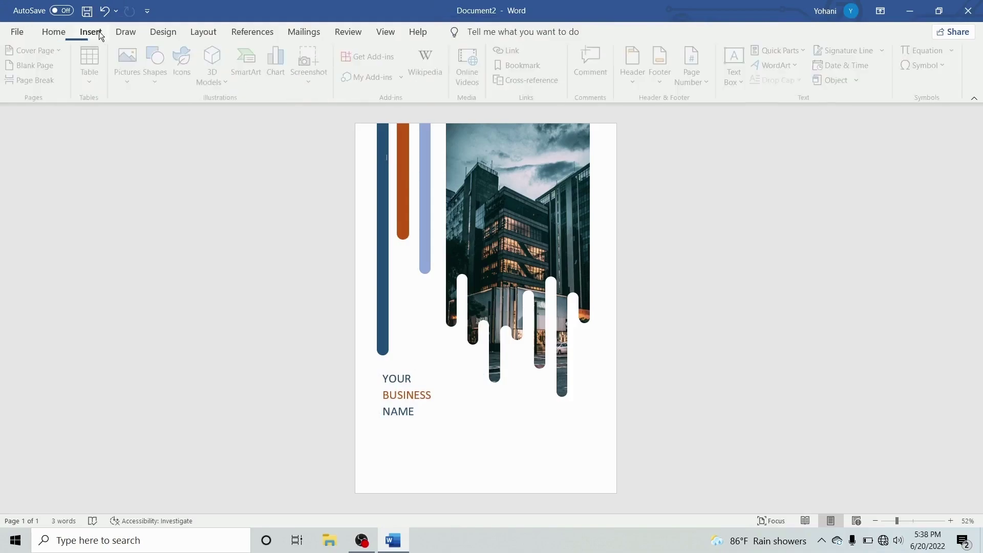
{"action": "left_click", "coordinate": [411, 400]}
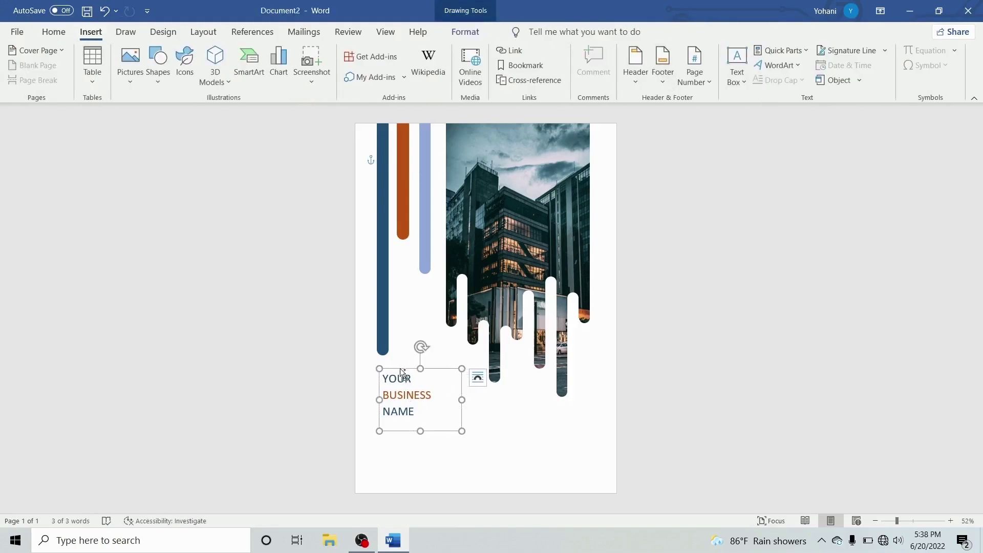
{"action": "key", "text": "ctrl+c"}
{"action": "key", "text": "ctrl+v"}
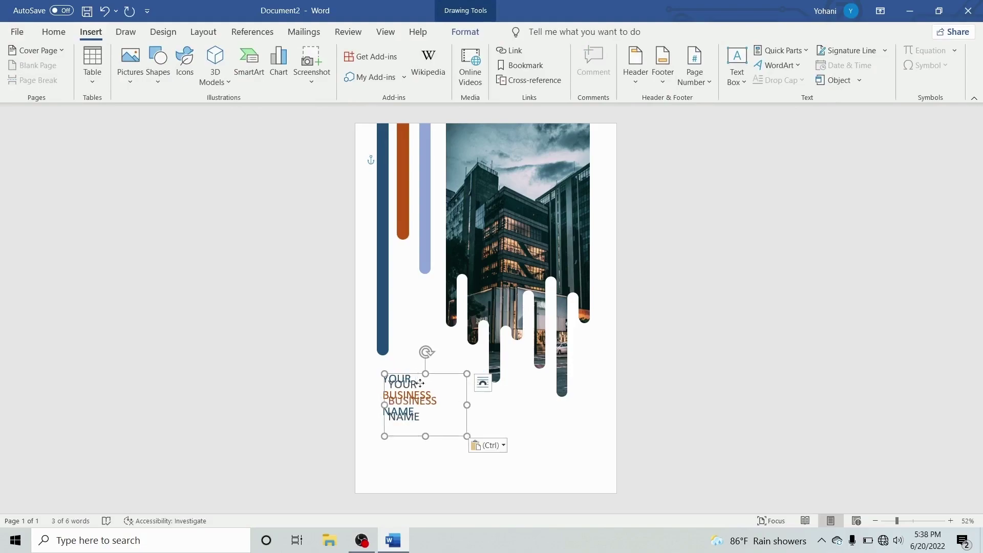
{"action": "left_click_drag", "start_coordinate": [417, 380], "coordinate": [431, 430]}
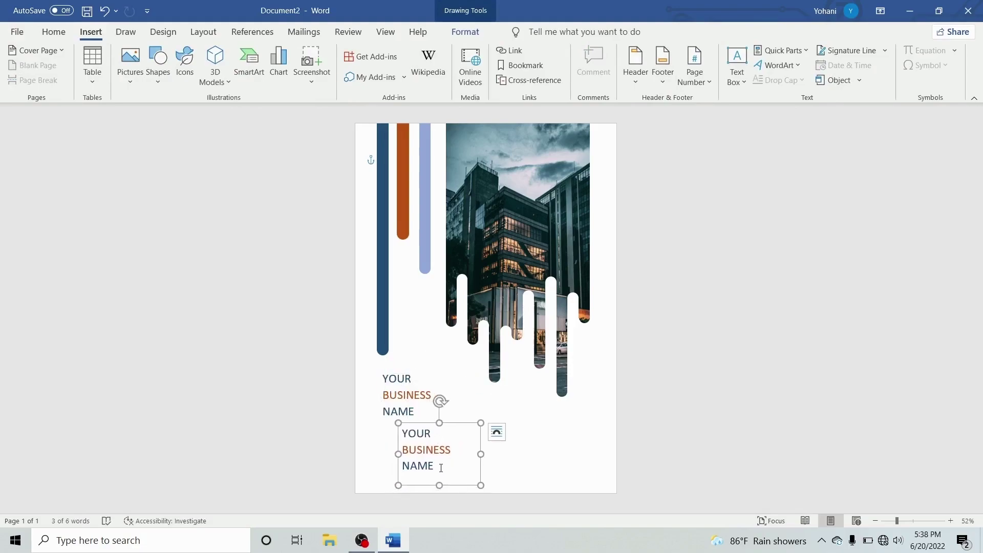
{"action": "left_click_drag", "start_coordinate": [443, 468], "coordinate": [389, 435]}
{"action": "key", "text": "Delete"}
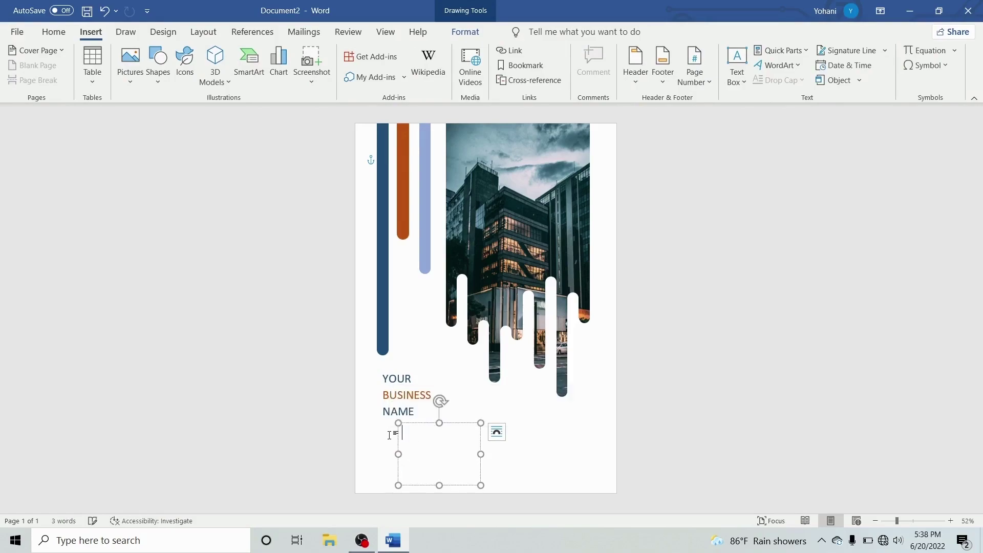
Step: Type XYZ Private LTD and colombo on two lines, widening the box to fit
{"action": "type", "text": "XY"}
{"action": "type", "text": "Z "}
{"action": "type", "text": "Pr"}
{"action": "type", "text": "ivate L"}
{"action": "type", "text": "TD"}
{"action": "left_click_drag", "start_coordinate": [481, 455], "coordinate": [511, 454]}
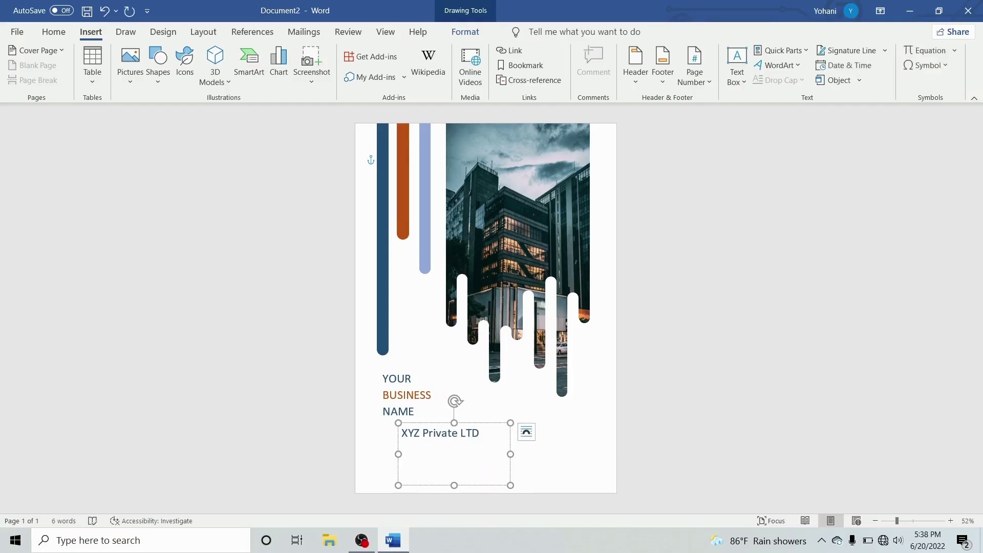
{"action": "key", "text": "Return"}
{"action": "type", "text": "col"}
{"action": "type", "text": "ombo"}
Step: Format both lines in Franklin Gothic Medium, company name 18 pt and colombo 16 pt
{"action": "left_click_drag", "start_coordinate": [487, 433], "coordinate": [374, 432]}
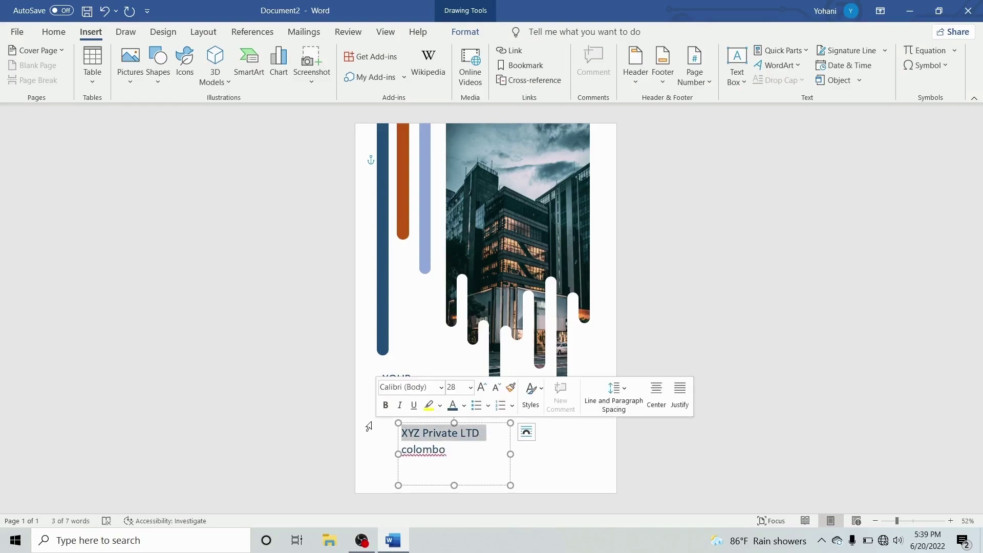
{"action": "left_click", "coordinate": [57, 40]}
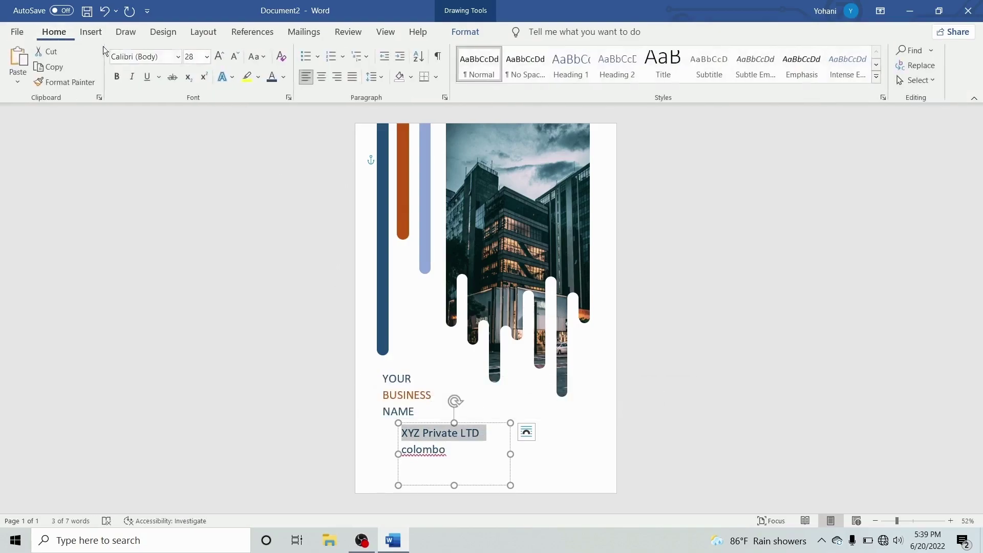
{"action": "left_click", "coordinate": [178, 57]}
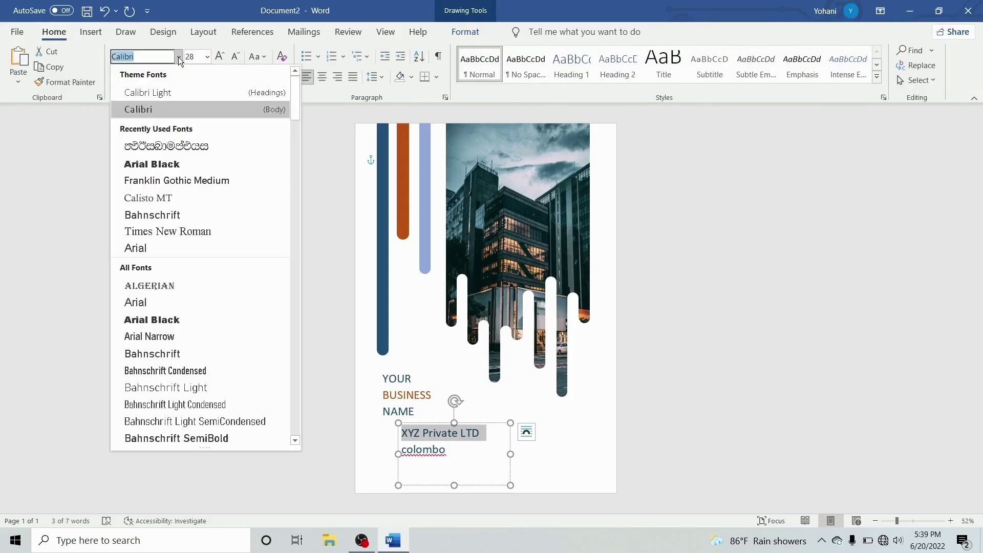
{"action": "left_click", "coordinate": [205, 179]}
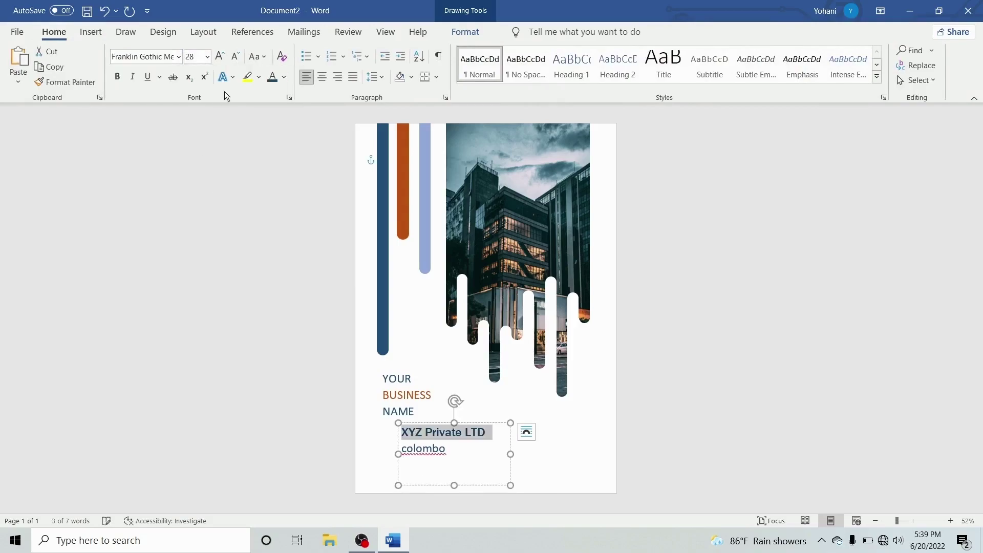
{"action": "left_click", "coordinate": [285, 77]}
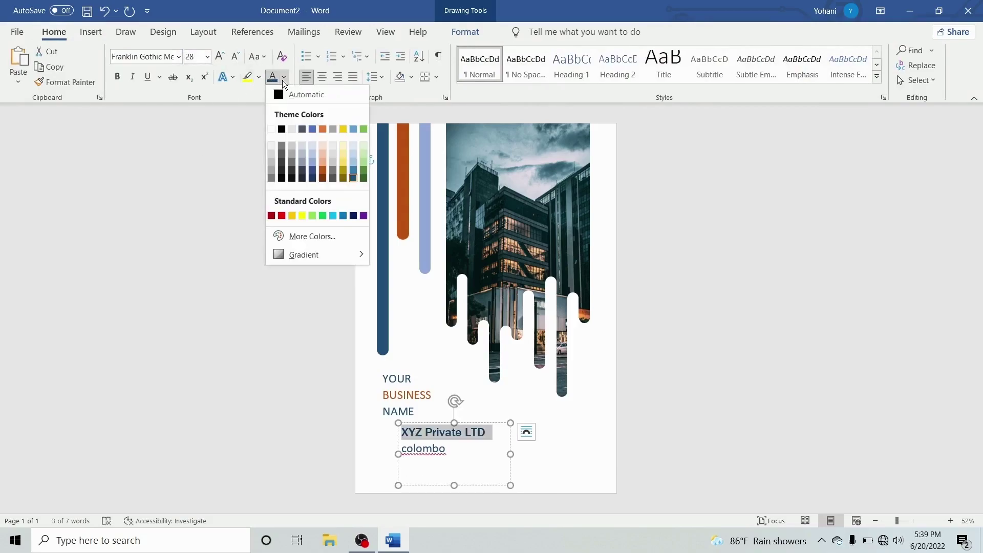
{"action": "left_click", "coordinate": [207, 57]}
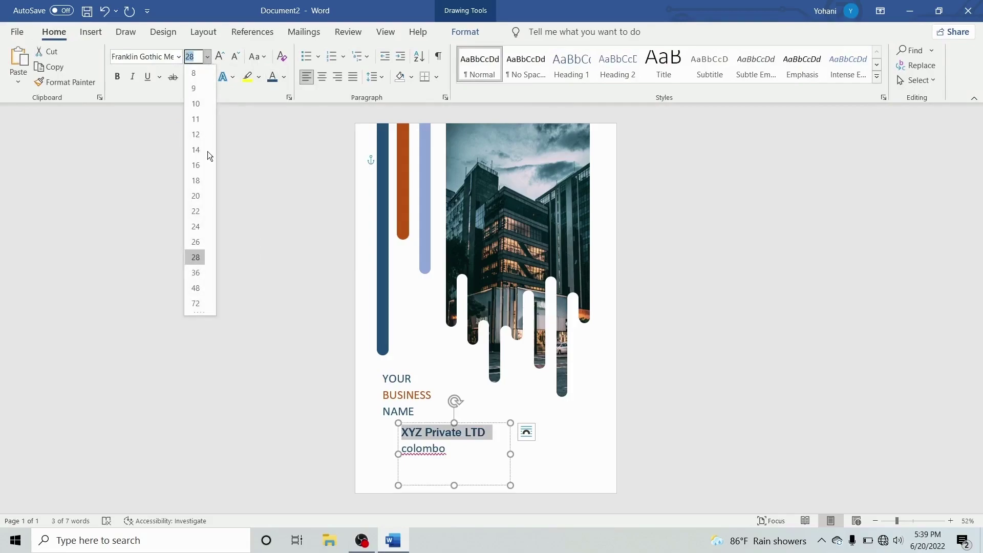
{"action": "left_click", "coordinate": [195, 181]}
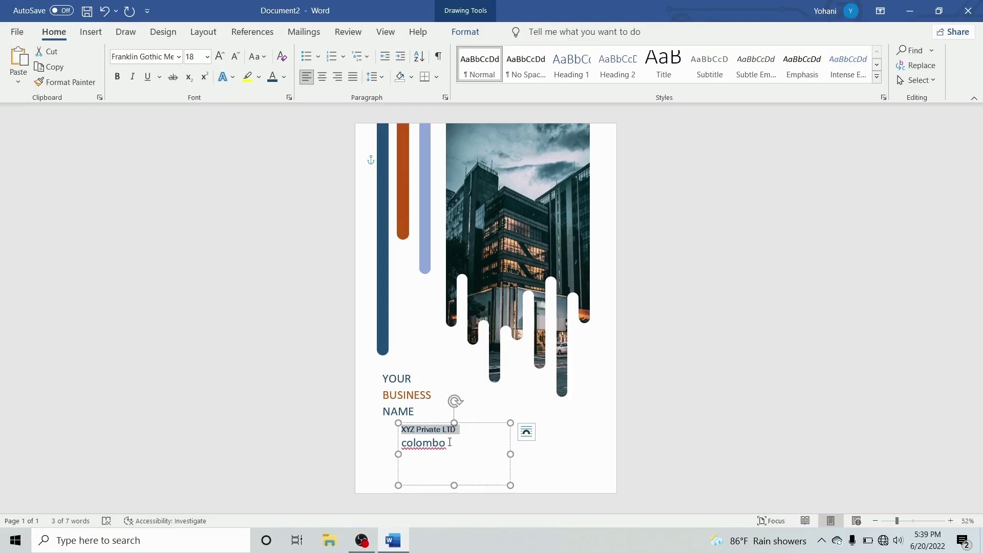
{"action": "left_click_drag", "start_coordinate": [449, 442], "coordinate": [394, 448]}
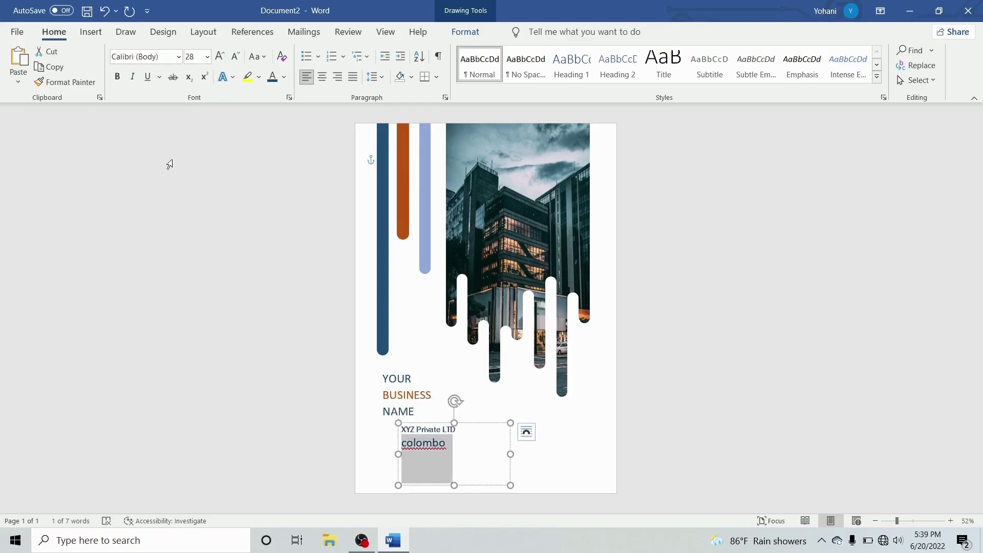
{"action": "left_click", "coordinate": [207, 57]}
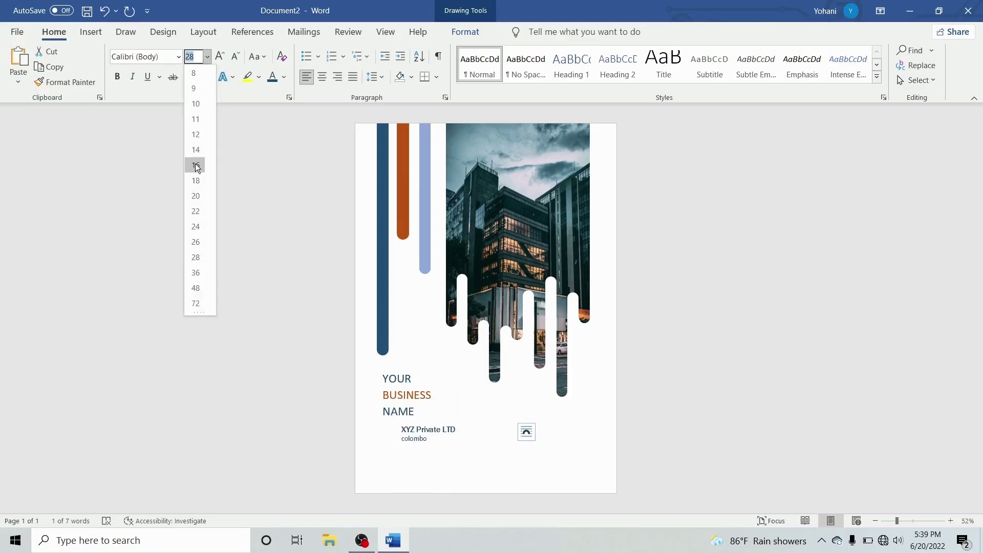
{"action": "left_click", "coordinate": [196, 164]}
{"action": "left_click", "coordinate": [178, 57]}
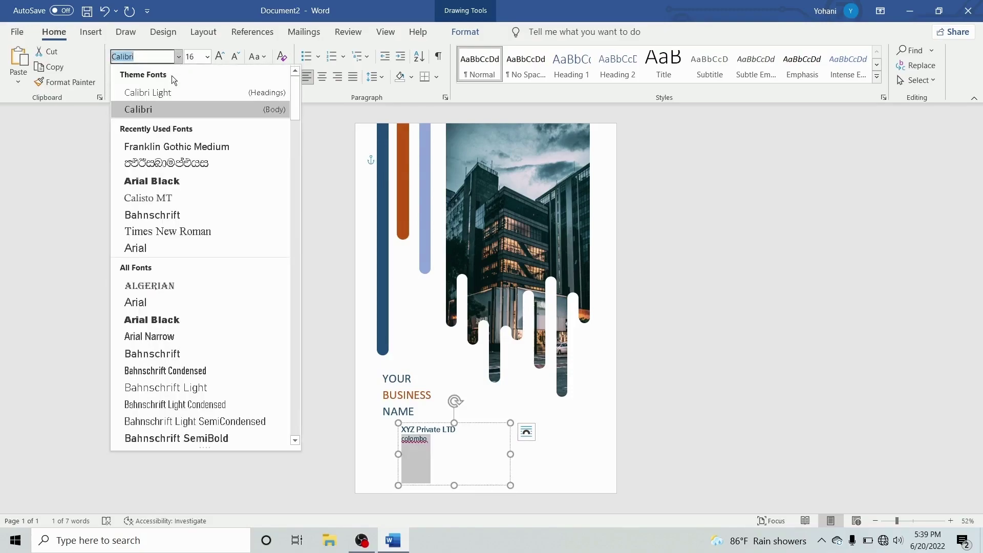
{"action": "left_click", "coordinate": [168, 149]}
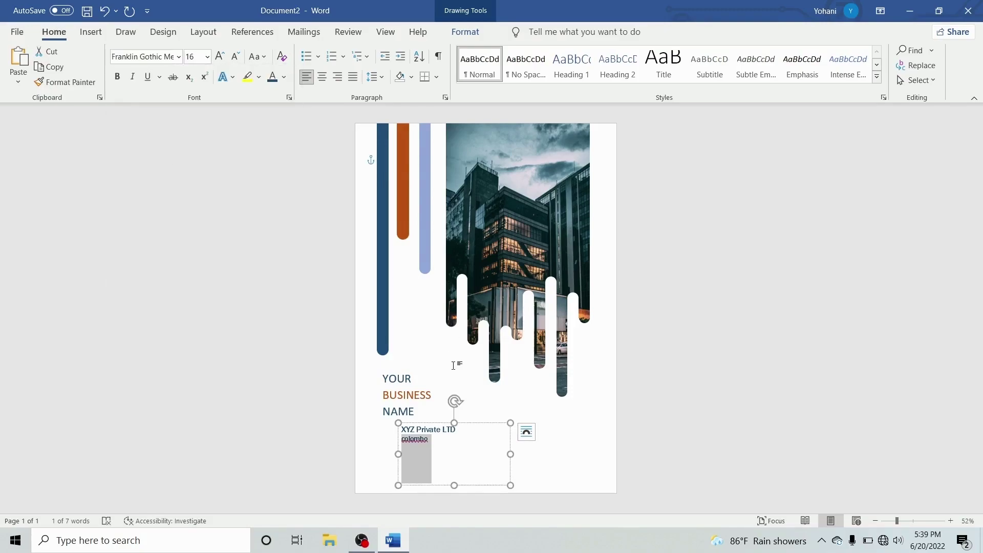
Step: Correct colombo to Colombo and resize the details box under the business name
{"action": "left_click", "coordinate": [413, 440]}
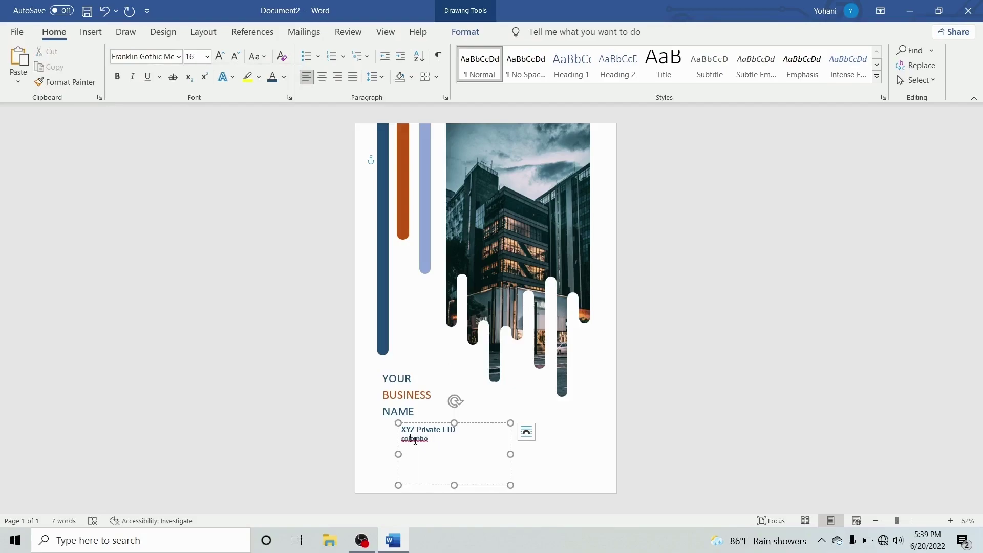
{"action": "right_click", "coordinate": [415, 441]}
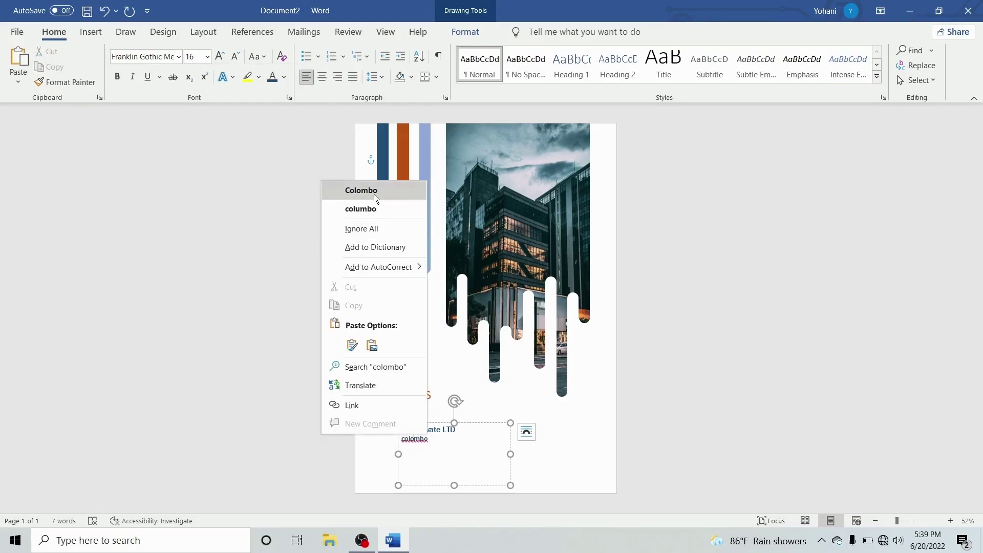
{"action": "left_click", "coordinate": [355, 192]}
{"action": "left_click_drag", "start_coordinate": [440, 423], "coordinate": [443, 439]}
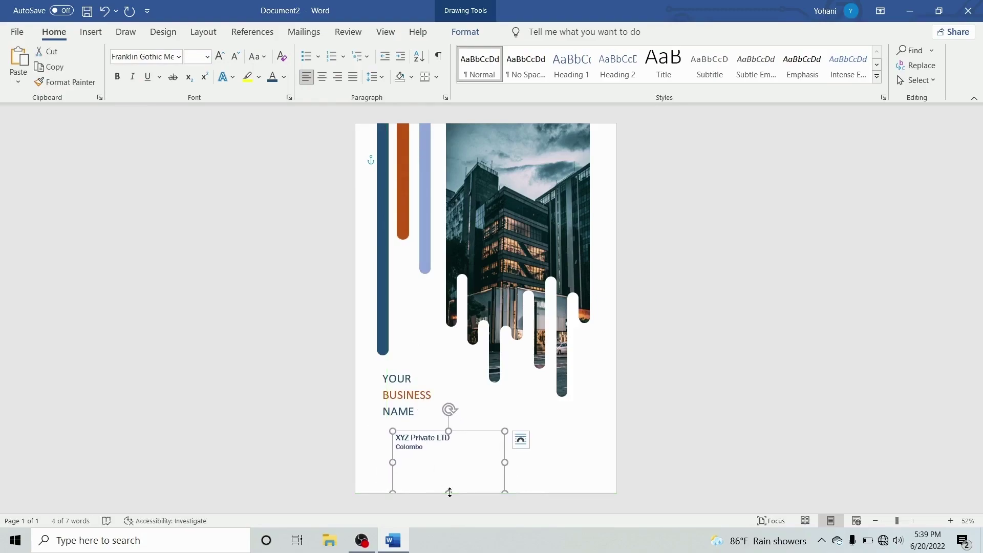
{"action": "left_click_drag", "start_coordinate": [449, 492], "coordinate": [447, 455]}
{"action": "mouse_move", "coordinate": [505, 446]}
{"action": "left_mouse_down"}
{"action": "mouse_move", "coordinate": [479, 446]}
{"action": "mouse_move", "coordinate": [473, 433]}
{"action": "left_mouse_up"}
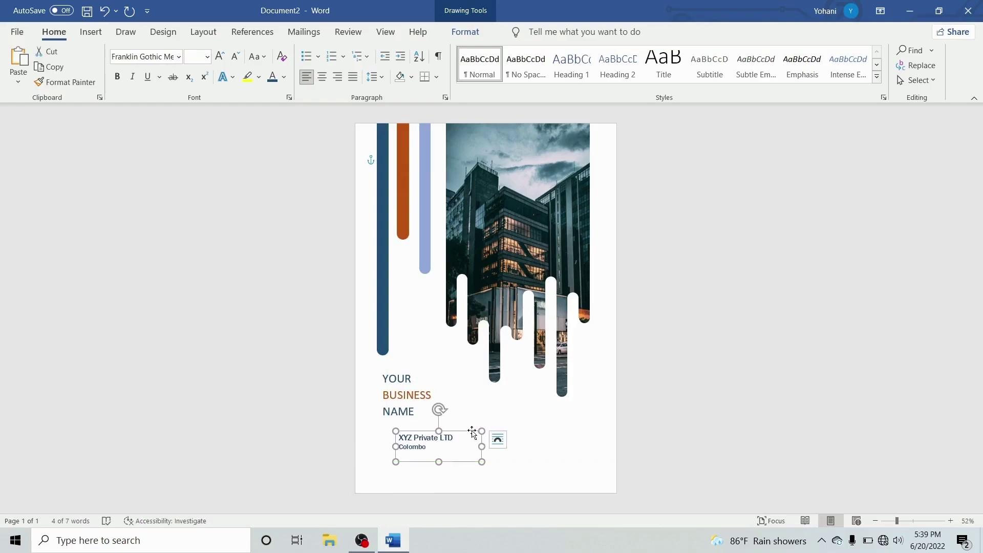
Step: Place a copy of the details box below the photo and retype it as 2022 / Business Magazine
{"action": "key", "text": "ctrl+v"}
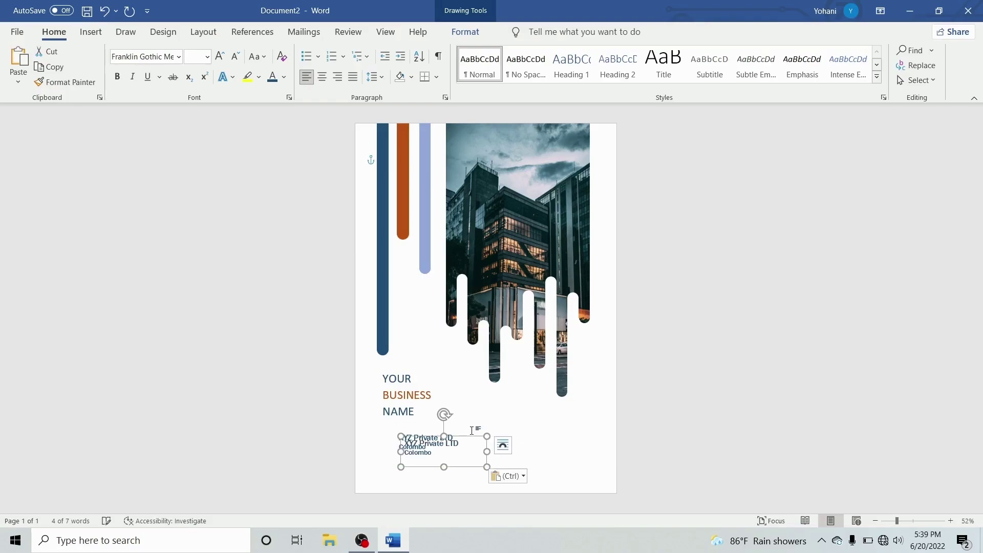
{"action": "left_click_drag", "start_coordinate": [471, 437], "coordinate": [582, 428]}
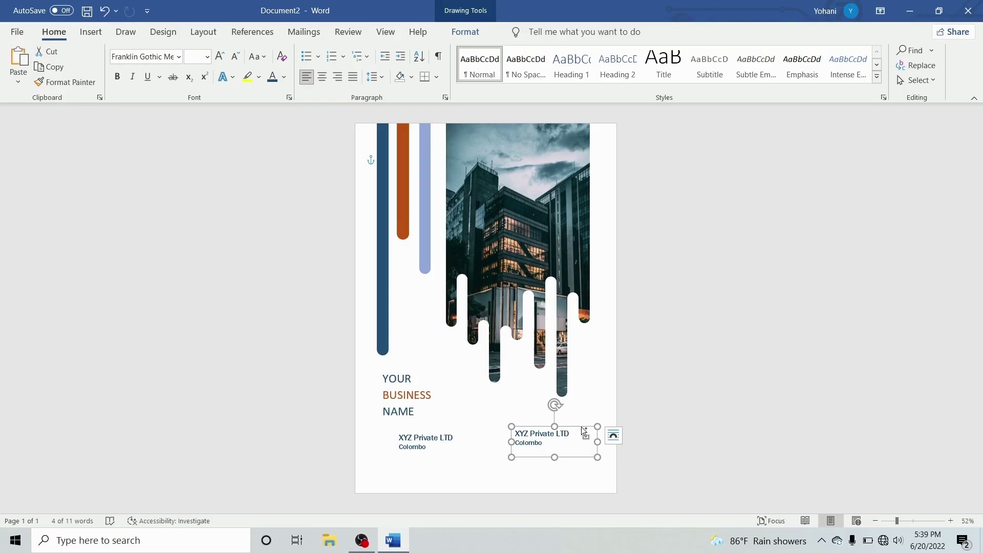
{"action": "left_click", "coordinate": [614, 436]}
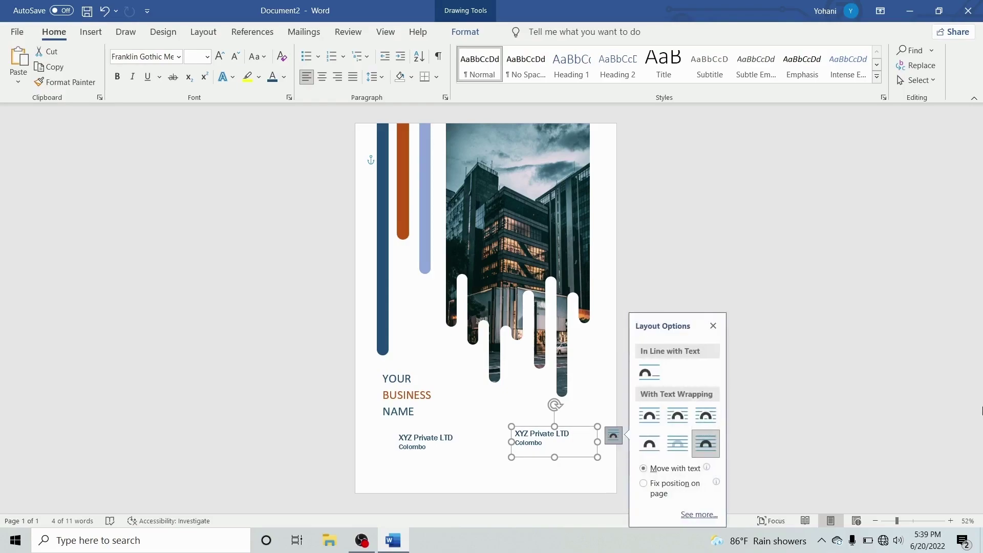
{"action": "left_click", "coordinate": [845, 386]}
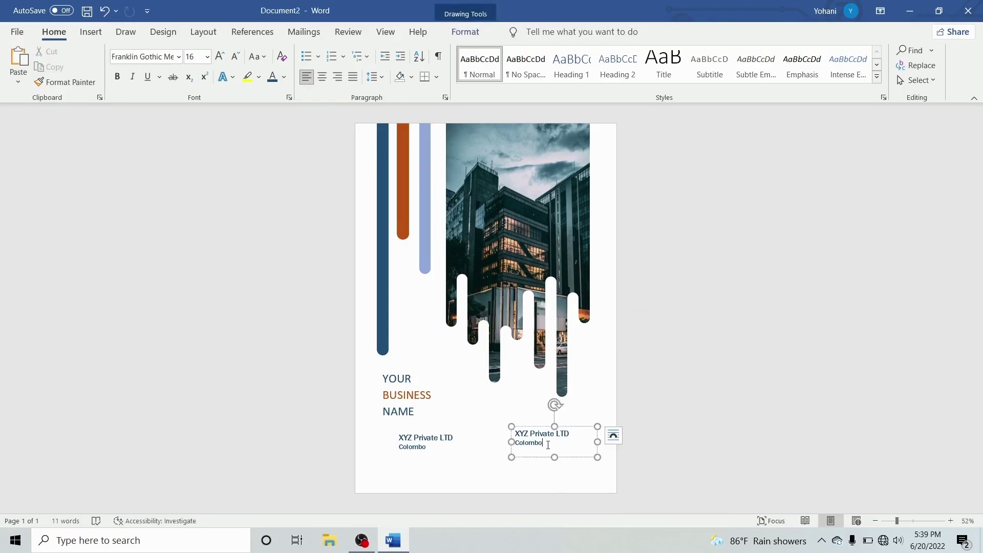
{"action": "left_click_drag", "start_coordinate": [568, 446], "coordinate": [513, 434]}
{"action": "key", "text": "Delete"}
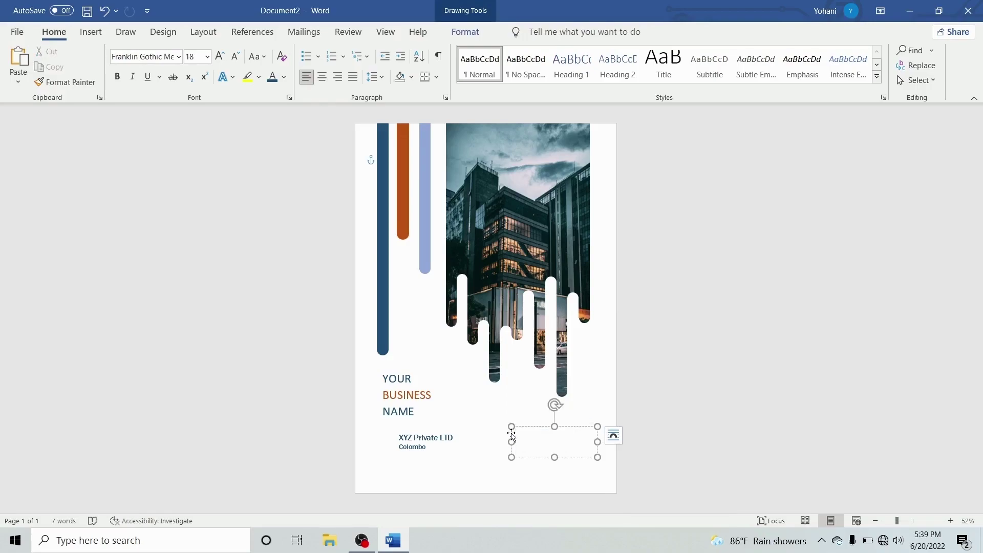
{"action": "type", "text": "2022"}
{"action": "key", "text": "Return"}
{"action": "type", "text": "Business "}
{"action": "type", "text": "Magazine"}
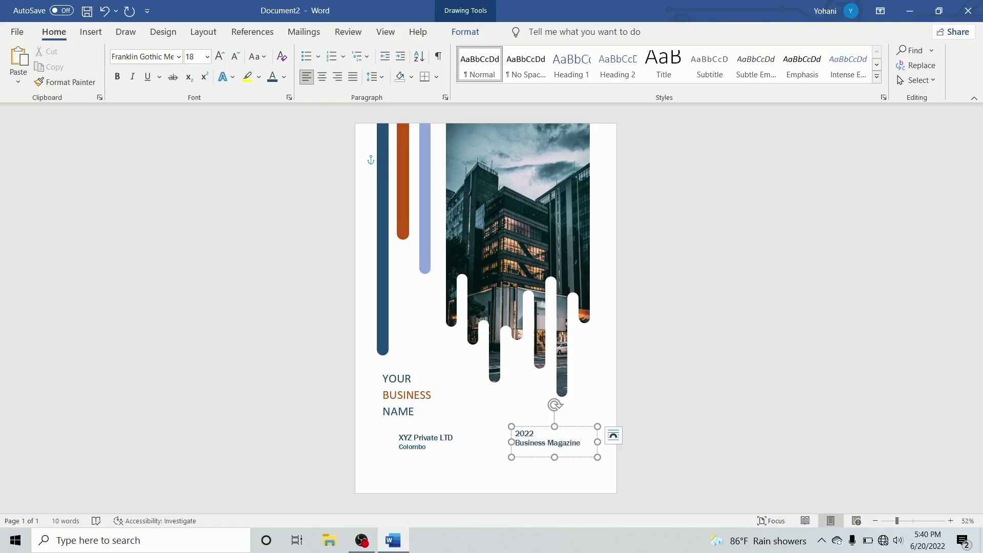
Step: Make 2022 72 pt, reposition its box, and colour the final 22 dark orange
{"action": "double_click", "coordinate": [536, 436]}
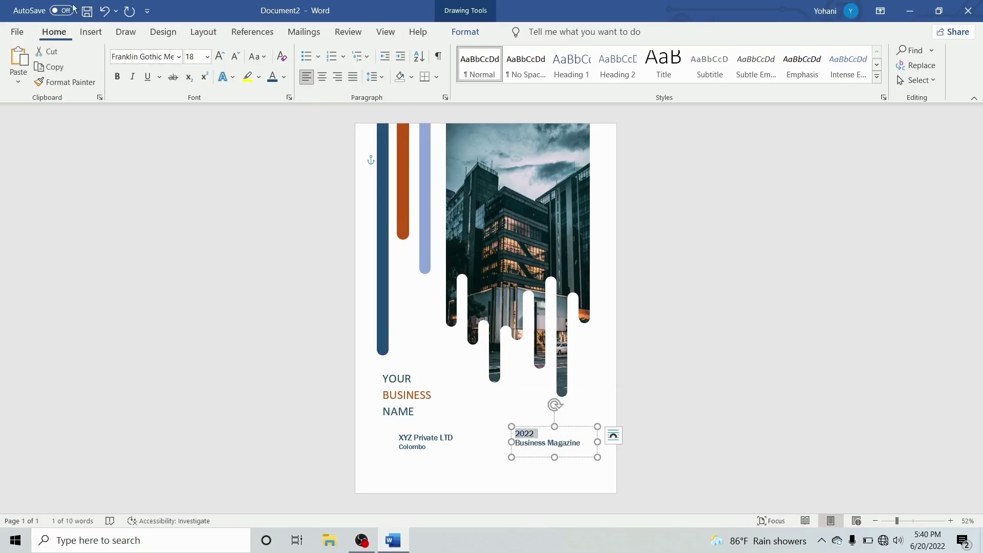
{"action": "left_click", "coordinate": [208, 56]}
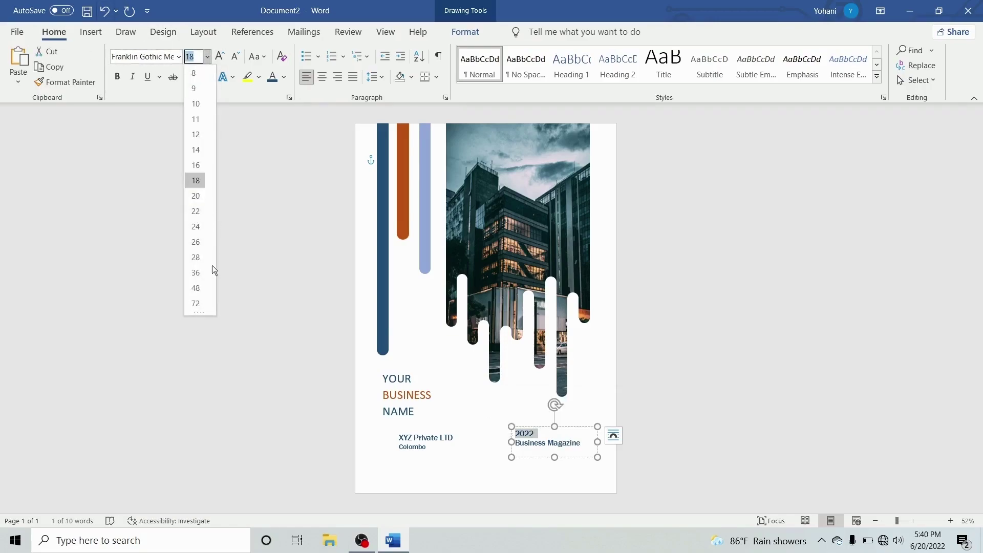
{"action": "left_click", "coordinate": [190, 305]}
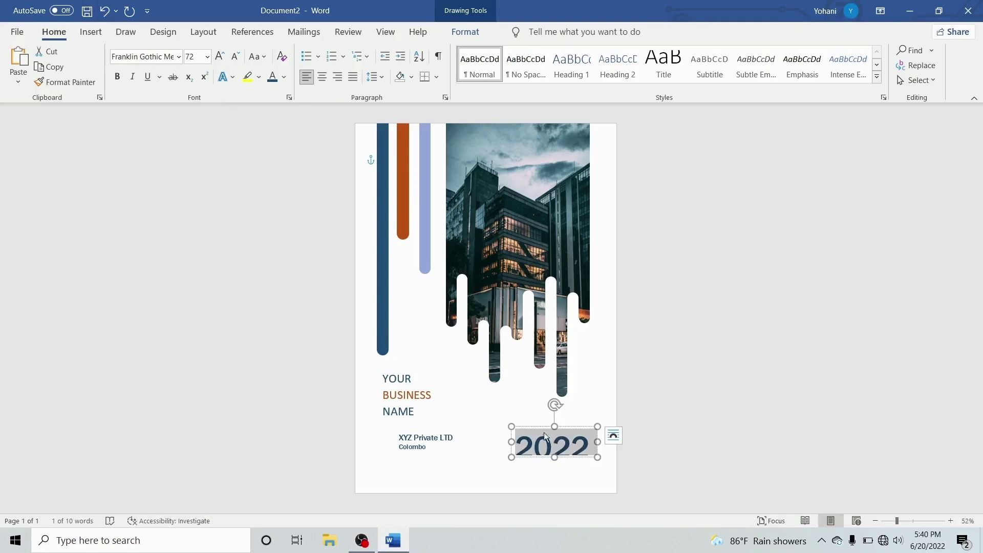
{"action": "mouse_move", "coordinate": [544, 432]}
{"action": "left_mouse_down"}
{"action": "mouse_move", "coordinate": [539, 414]}
{"action": "mouse_move", "coordinate": [553, 463]}
{"action": "left_mouse_up"}
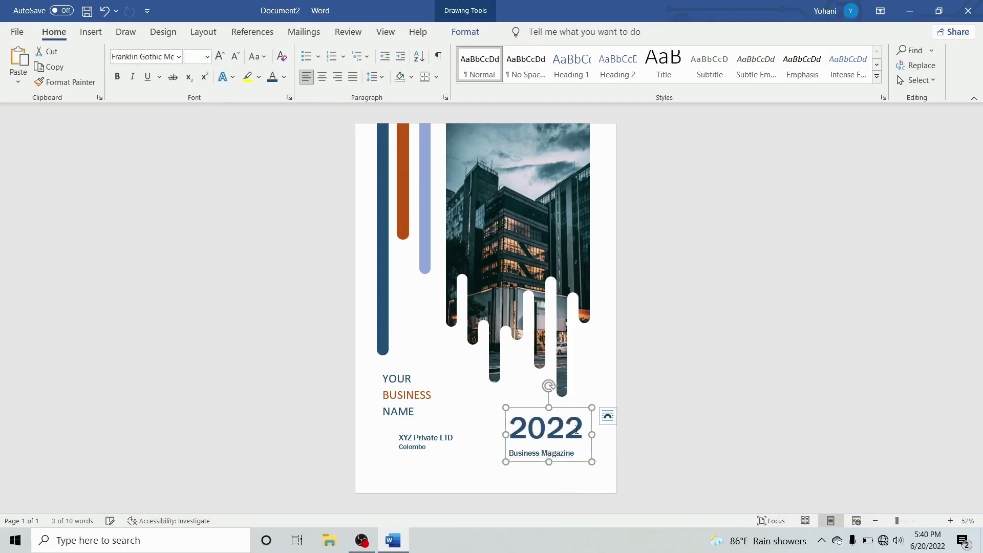
{"action": "left_click_drag", "start_coordinate": [582, 429], "coordinate": [547, 430]}
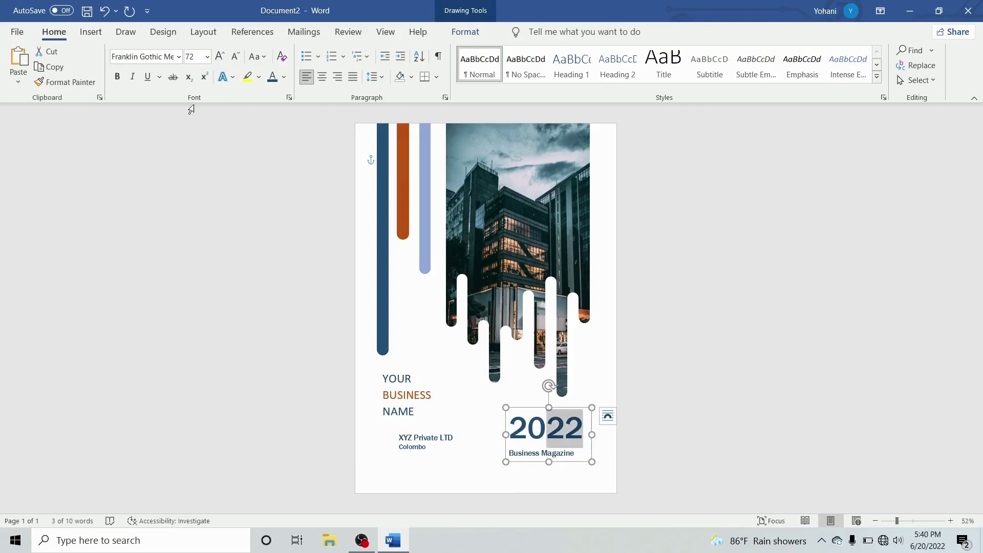
{"action": "left_click", "coordinate": [284, 76]}
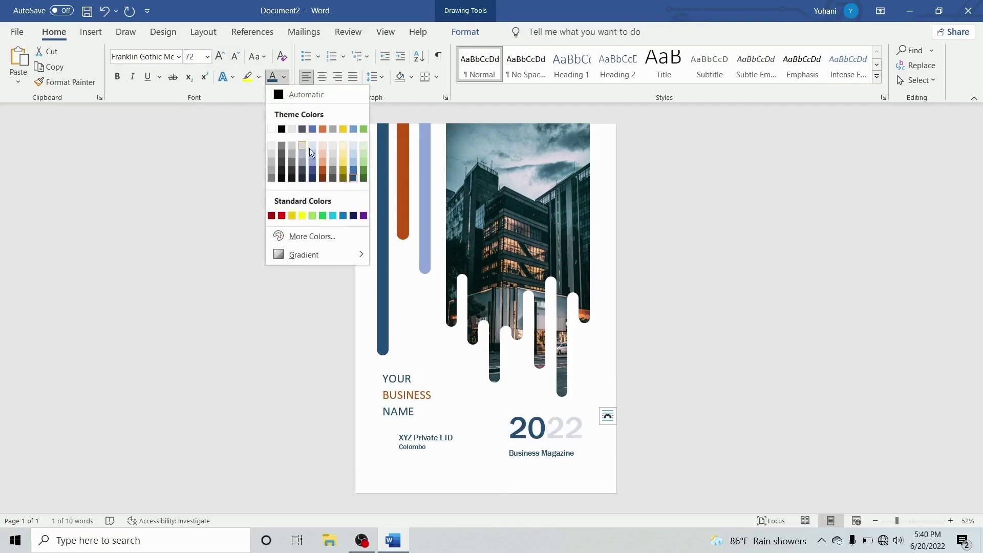
{"action": "left_click", "coordinate": [324, 170]}
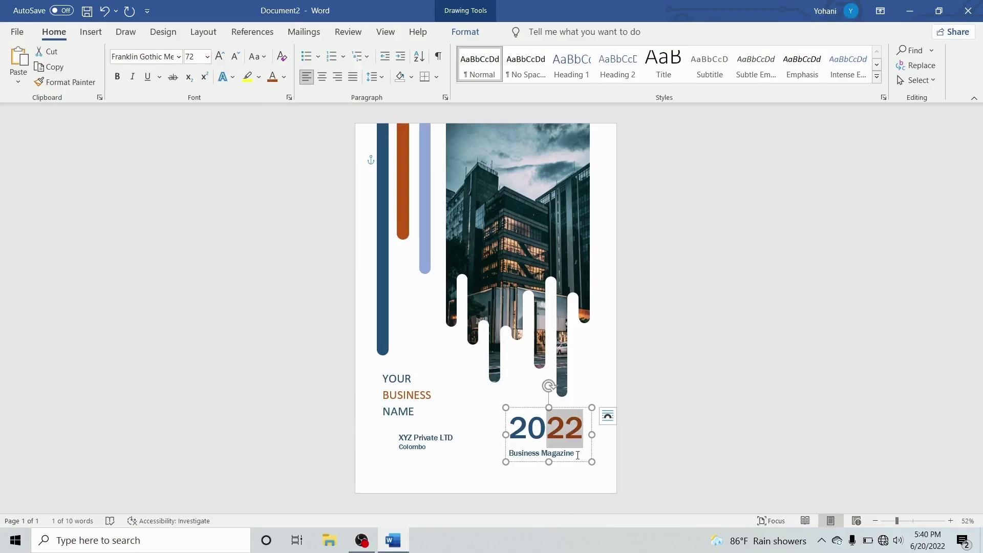
Step: Change Business Magazine to UPPERCASE and deselect the title box
{"action": "left_click_drag", "start_coordinate": [577, 455], "coordinate": [508, 453]}
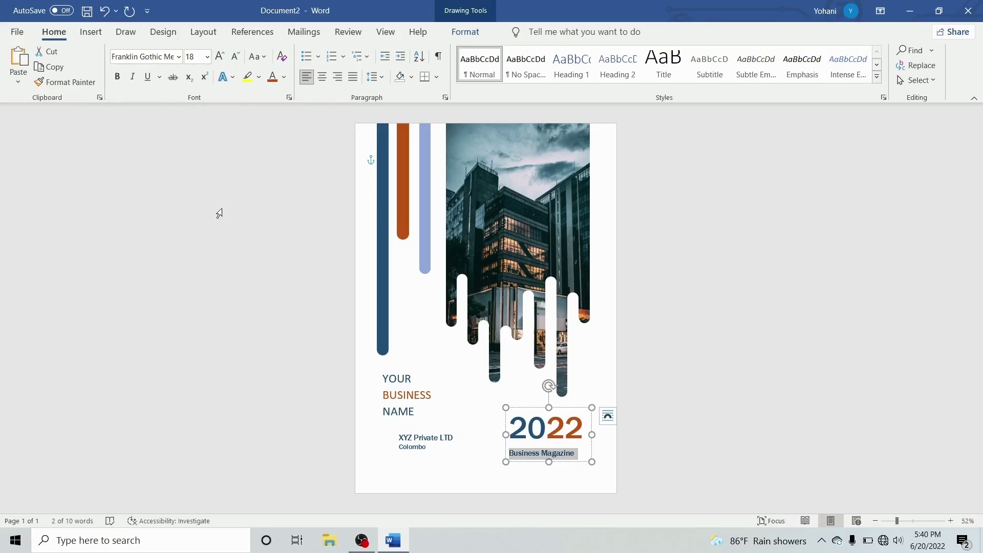
{"action": "left_click", "coordinate": [265, 60]}
{"action": "left_click", "coordinate": [286, 109]}
{"action": "left_click", "coordinate": [621, 417]}
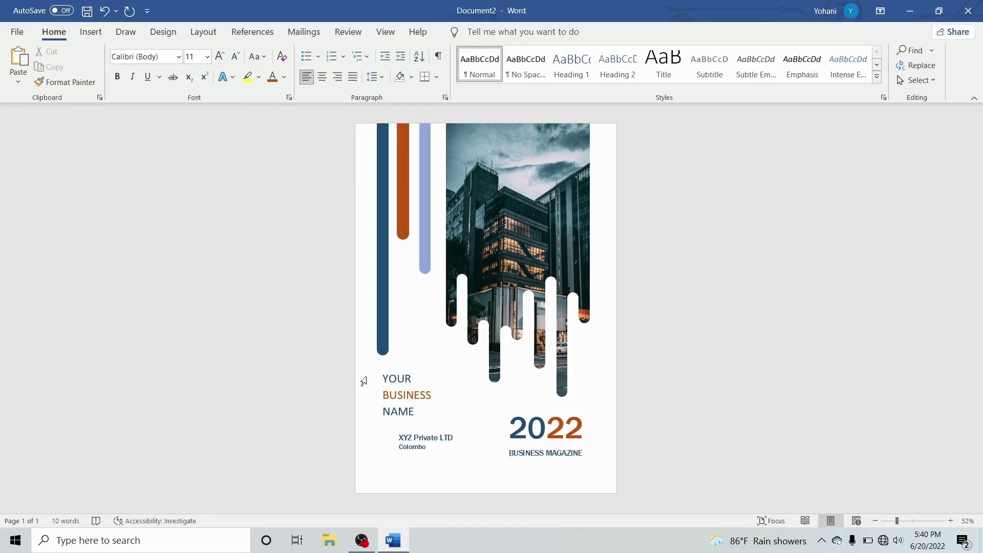
Step: Draw a small oval beside XYZ Private LTD and fill it dark blue
{"action": "left_click", "coordinate": [92, 31]}
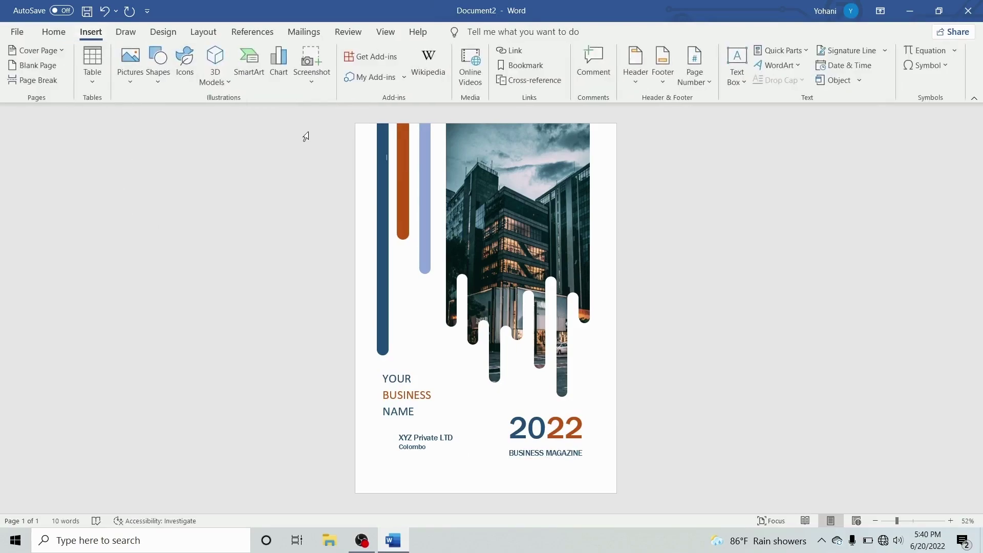
{"action": "left_click", "coordinate": [159, 66]}
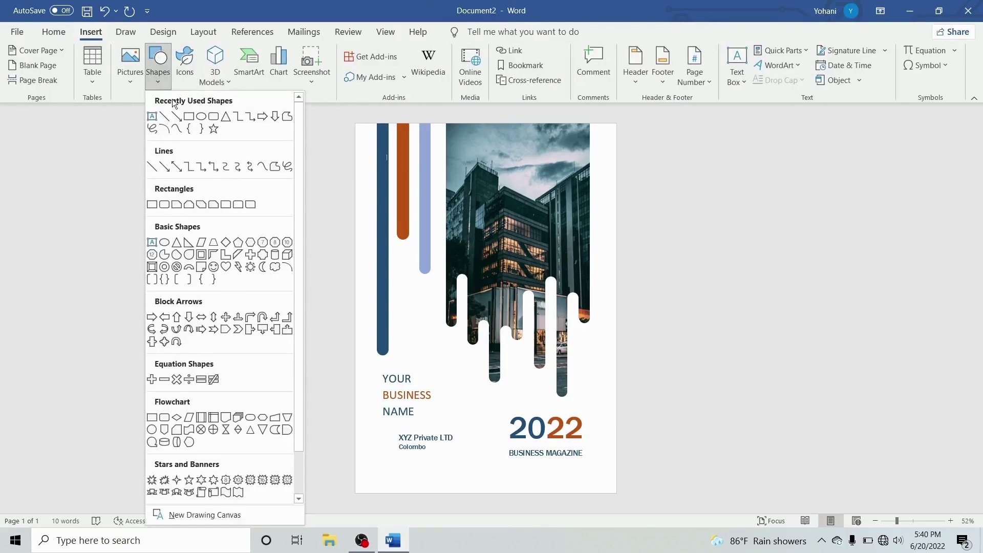
{"action": "left_click", "coordinate": [201, 117]}
{"action": "left_click_drag", "start_coordinate": [380, 434], "coordinate": [399, 453]}
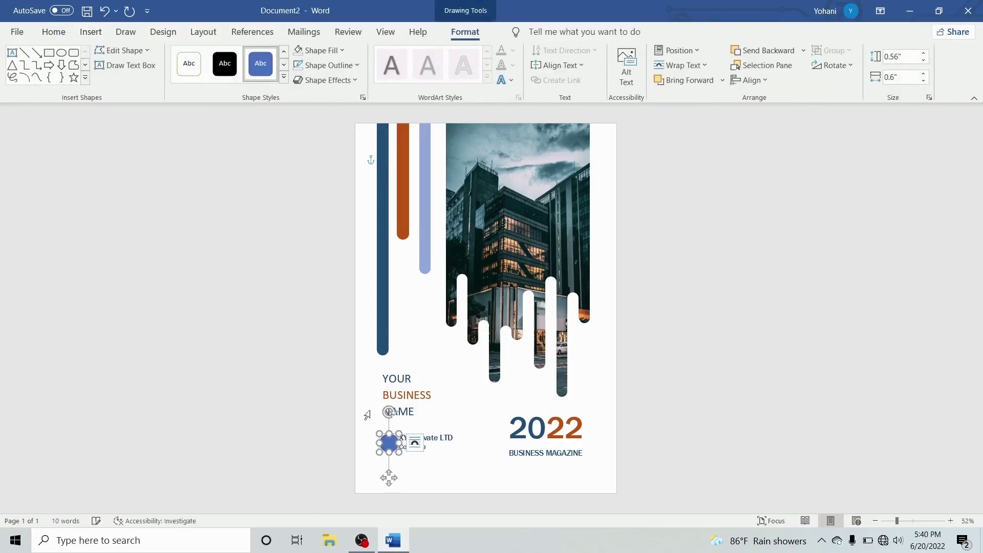
{"action": "left_click", "coordinate": [323, 50]}
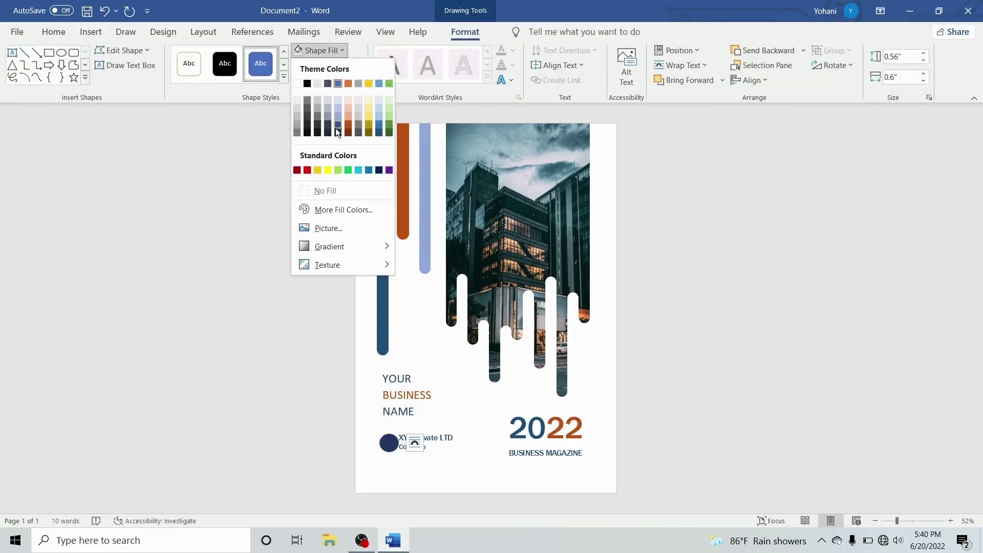
{"action": "left_click", "coordinate": [378, 132]}
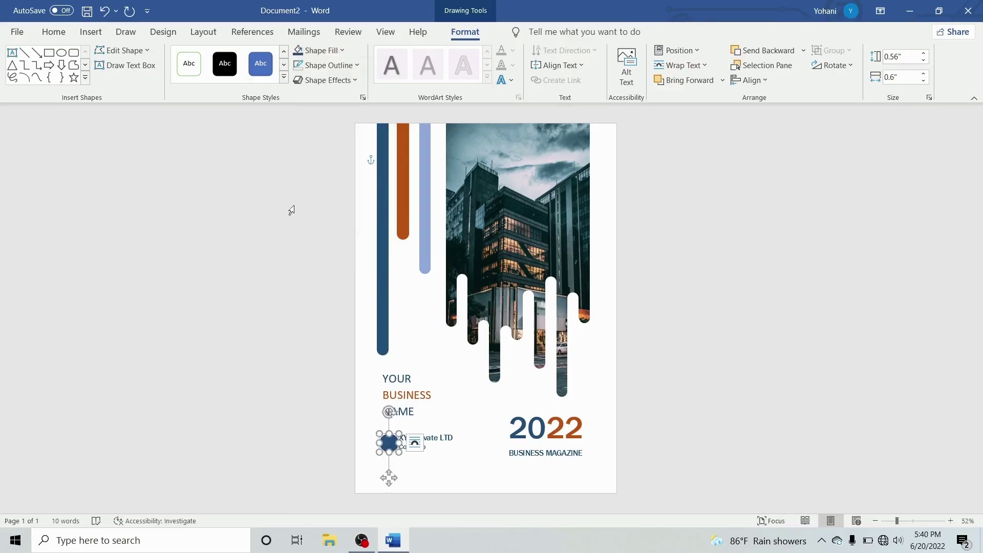
{"action": "key", "text": "ctrl+a"}
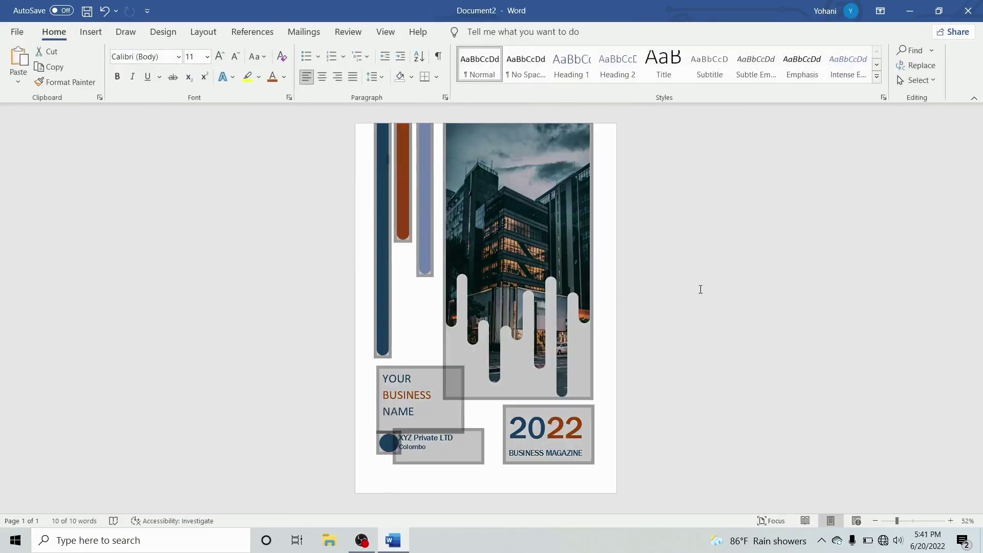
{"action": "left_click", "coordinate": [700, 289]}
Step: Draw a small text box, enter the logo letter and grow it to 26 pt
{"action": "left_click", "coordinate": [82, 33]}
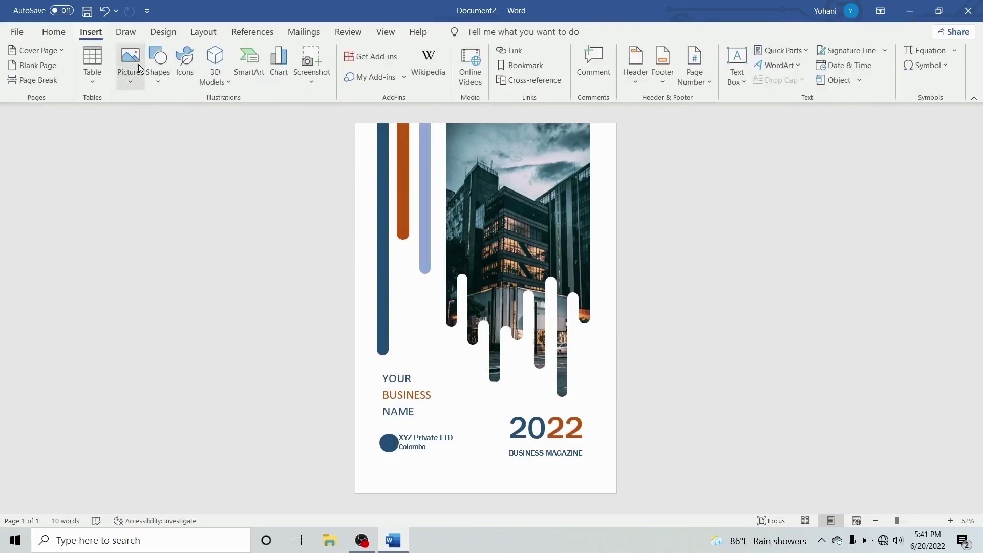
{"action": "left_click", "coordinate": [150, 72]}
{"action": "left_click", "coordinate": [152, 121]}
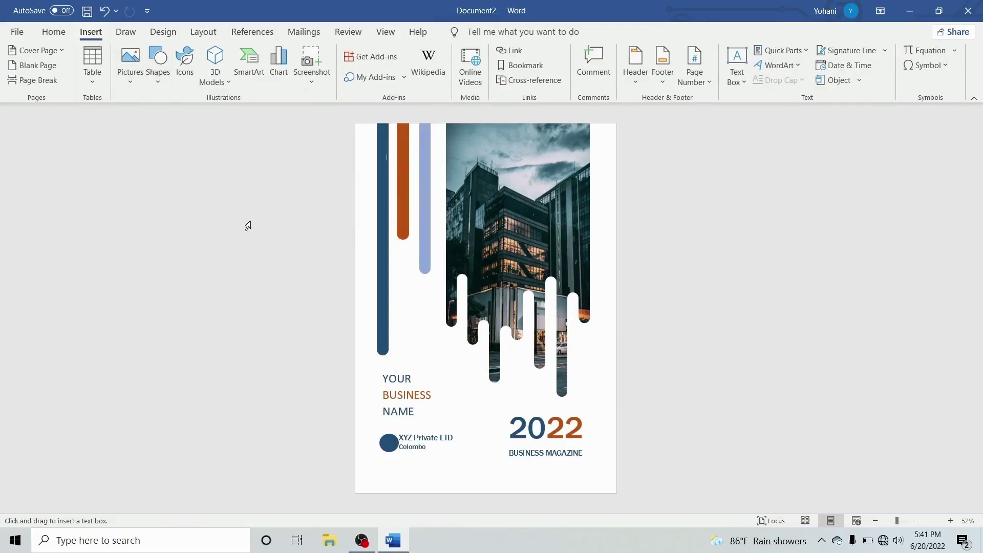
{"action": "left_click_drag", "start_coordinate": [436, 369], "coordinate": [451, 385]}
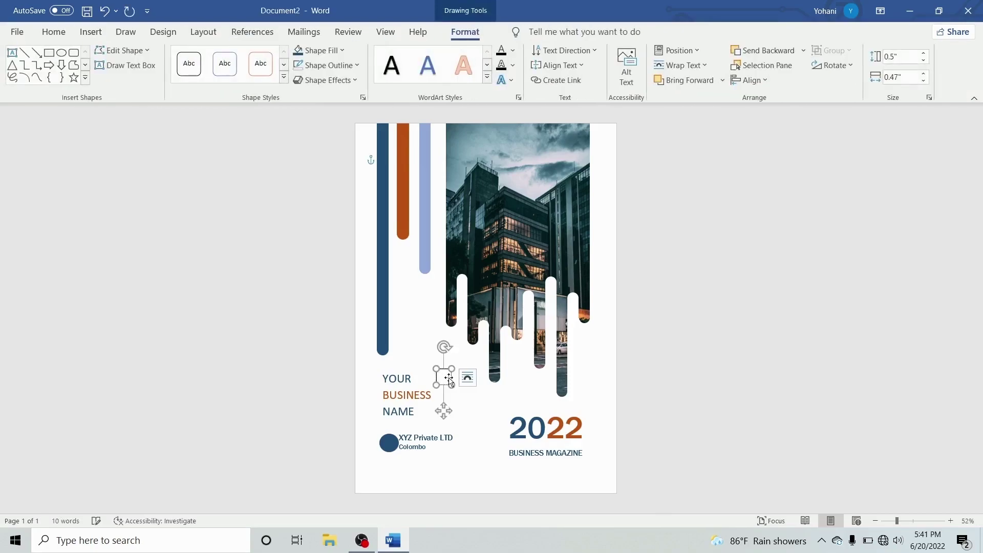
{"action": "type", "text": "1"}
{"action": "double_click", "coordinate": [433, 377]}
{"action": "left_click", "coordinate": [53, 32]}
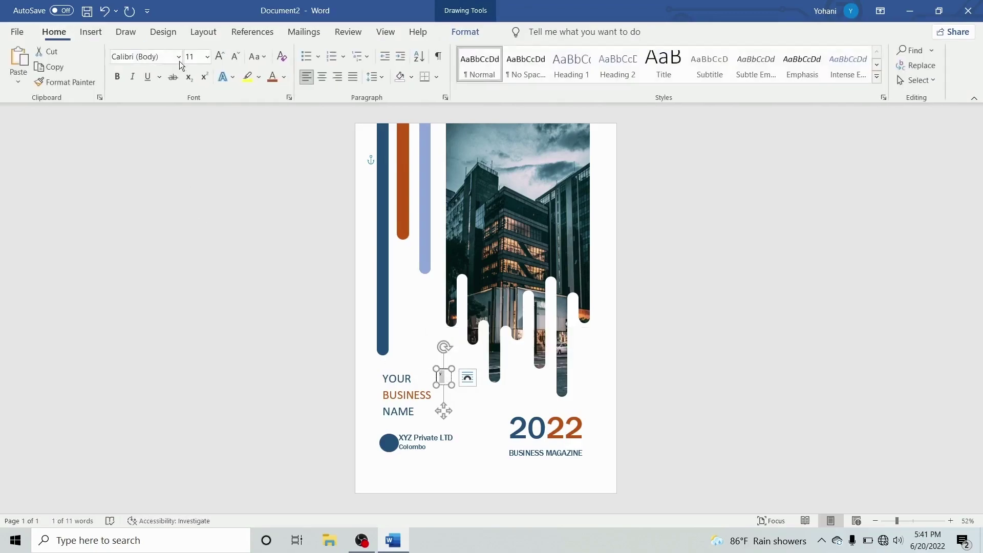
{"action": "left_click", "coordinate": [220, 56]}
{"action": "left_click", "coordinate": [220, 57]}
{"action": "left_click", "coordinate": [220, 57]}
{"action": "left_click", "coordinate": [220, 56]}
{"action": "left_click", "coordinate": [221, 56]}
{"action": "left_click", "coordinate": [220, 56]}
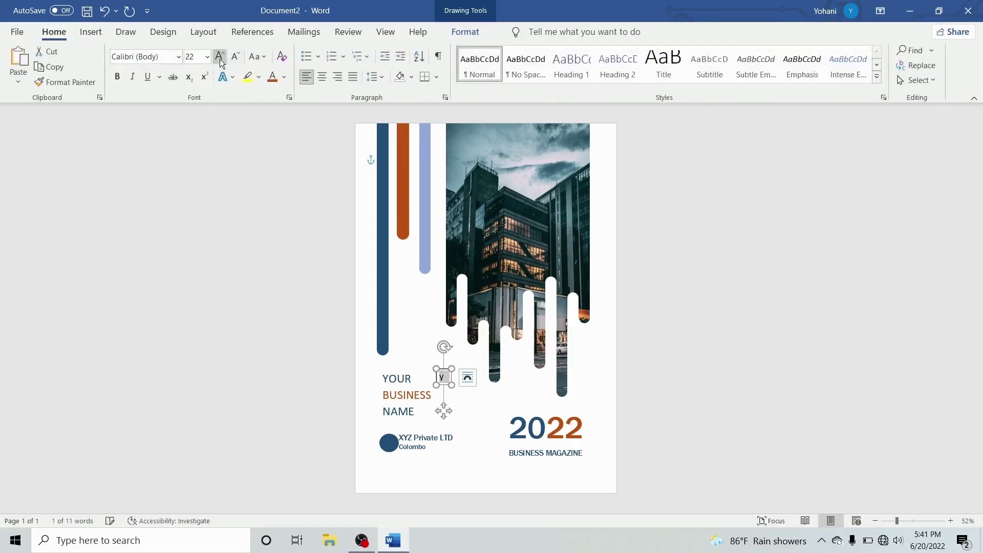
{"action": "left_click", "coordinate": [220, 57]}
{"action": "left_click", "coordinate": [220, 58]}
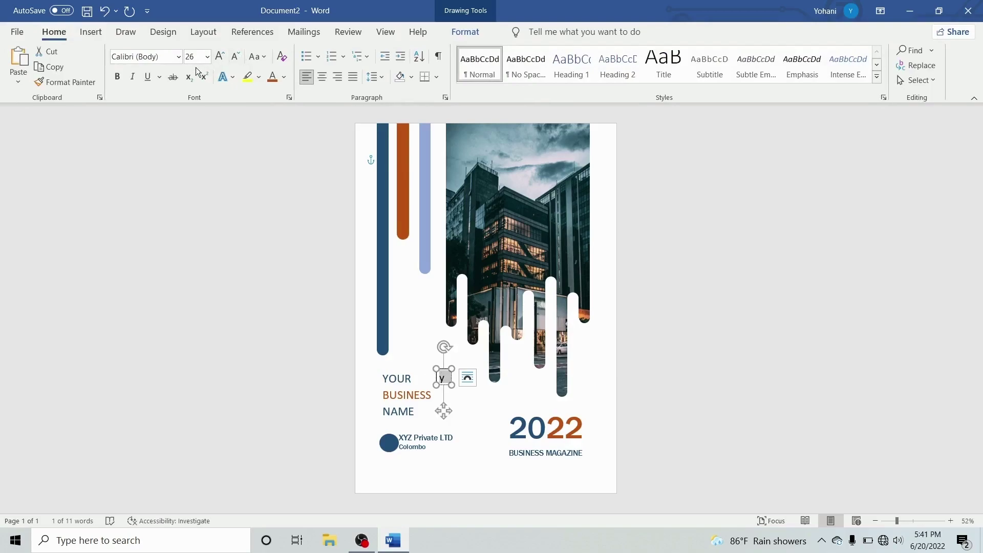
Step: Make the letter an uppercase bold Y in Franklin Gothic Medium and place it on the circle
{"action": "left_click", "coordinate": [258, 57]}
{"action": "left_click", "coordinate": [269, 106]}
{"action": "left_click", "coordinate": [117, 77]}
{"action": "left_click", "coordinate": [175, 57]}
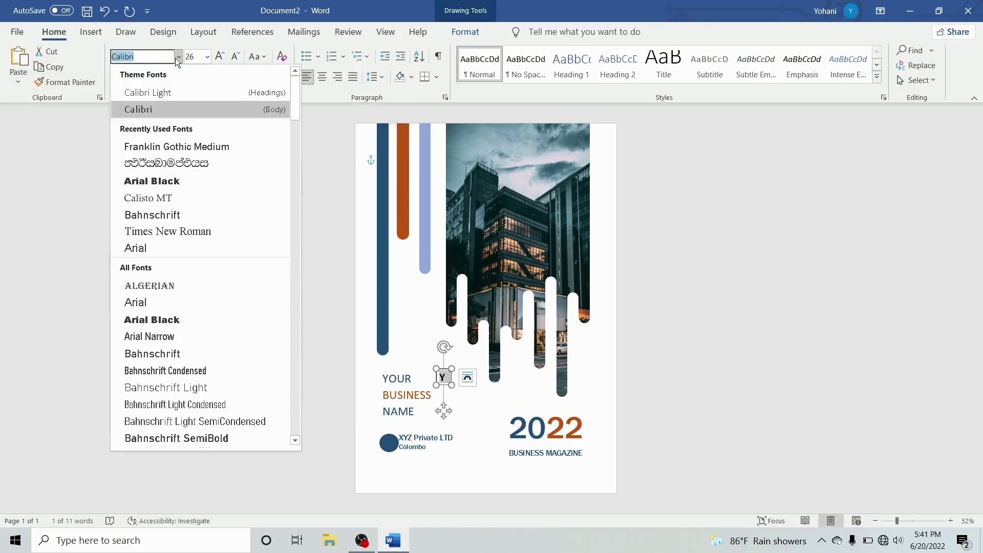
{"action": "left_click", "coordinate": [170, 149]}
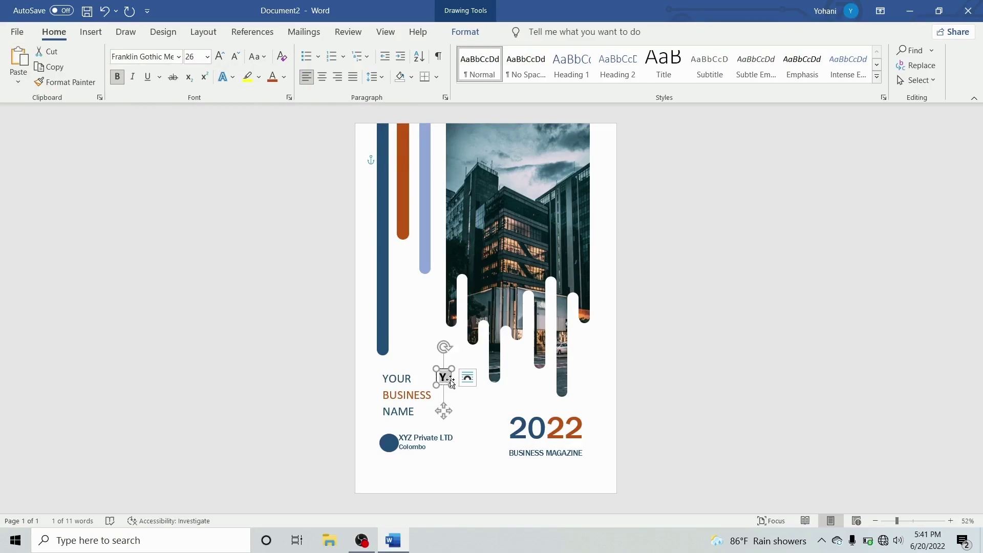
{"action": "mouse_move", "coordinate": [451, 388]}
{"action": "left_mouse_down"}
{"action": "mouse_move", "coordinate": [451, 400]}
{"action": "mouse_move", "coordinate": [399, 445]}
{"action": "left_mouse_up"}
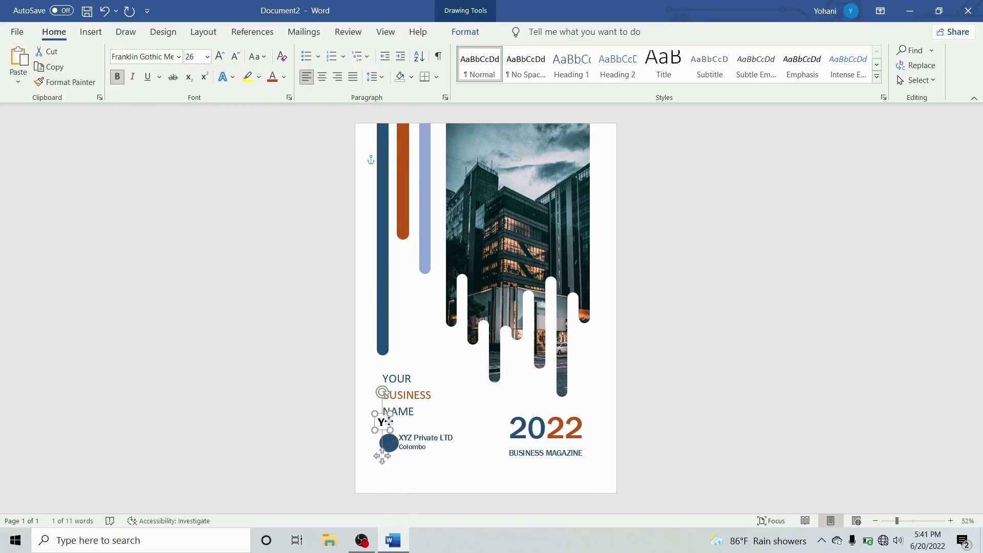
{"action": "left_click_drag", "start_coordinate": [398, 445], "coordinate": [399, 449]}
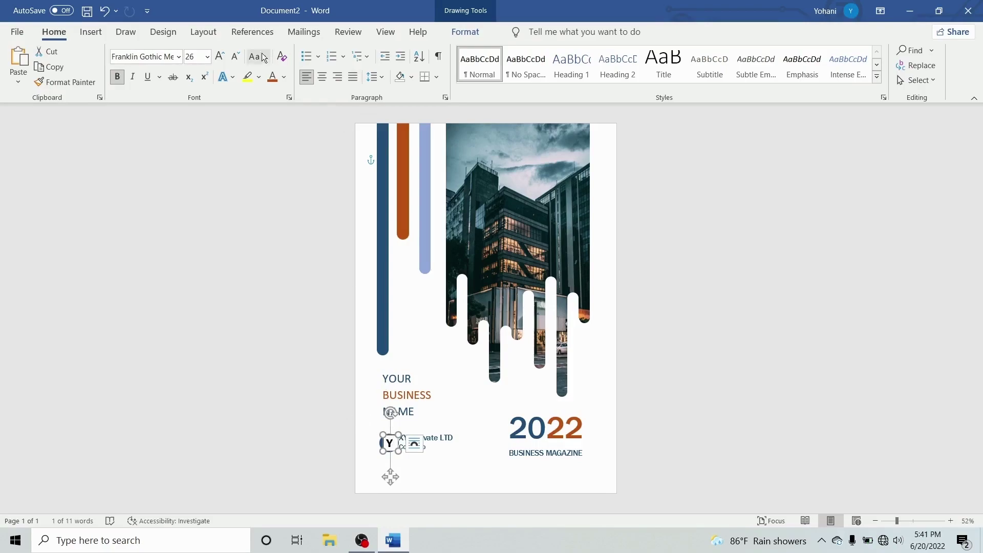
Step: Remove the shape fill and outline from the Y text box
{"action": "left_click", "coordinate": [466, 32]}
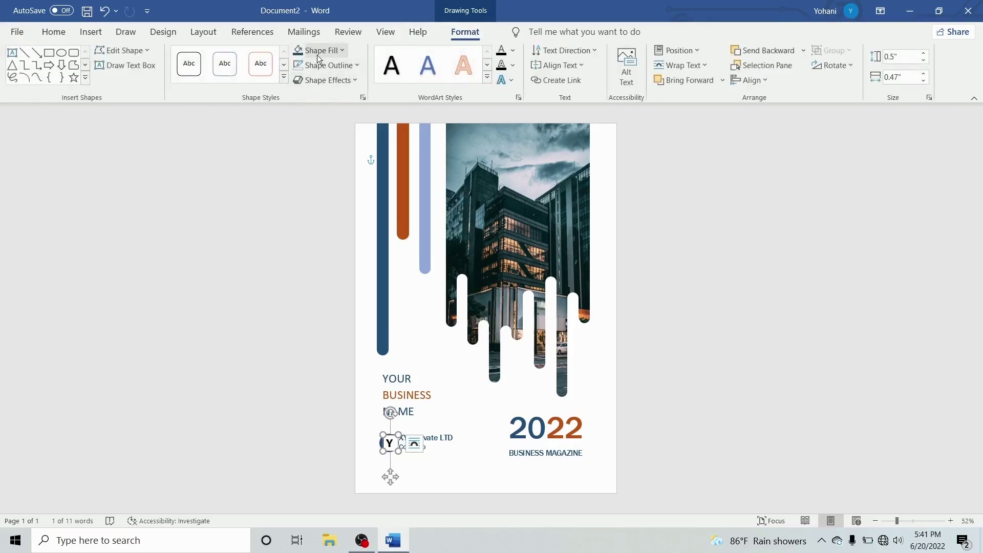
{"action": "left_click", "coordinate": [317, 54]}
{"action": "left_click", "coordinate": [324, 194]}
{"action": "left_click", "coordinate": [330, 67]}
{"action": "left_click", "coordinate": [324, 201]}
Step: Make the letter Y white at font size 36
{"action": "left_click", "coordinate": [53, 33]}
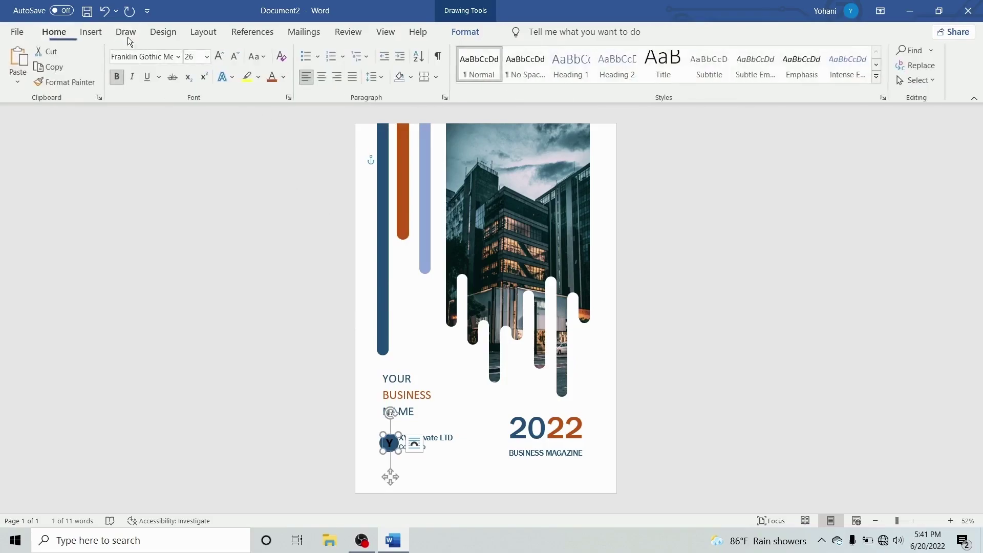
{"action": "left_click", "coordinate": [283, 77]}
{"action": "left_click", "coordinate": [271, 132]}
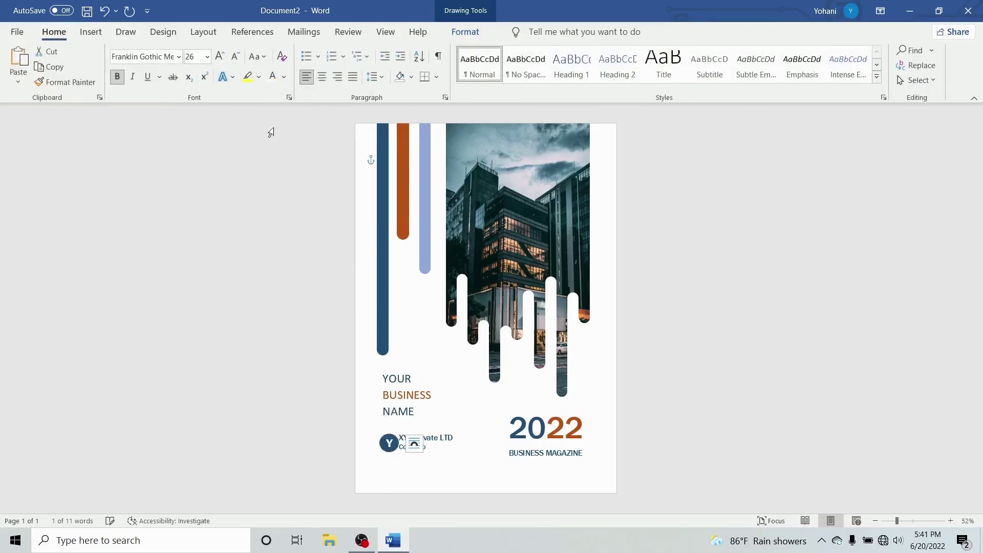
{"action": "left_click", "coordinate": [208, 58]}
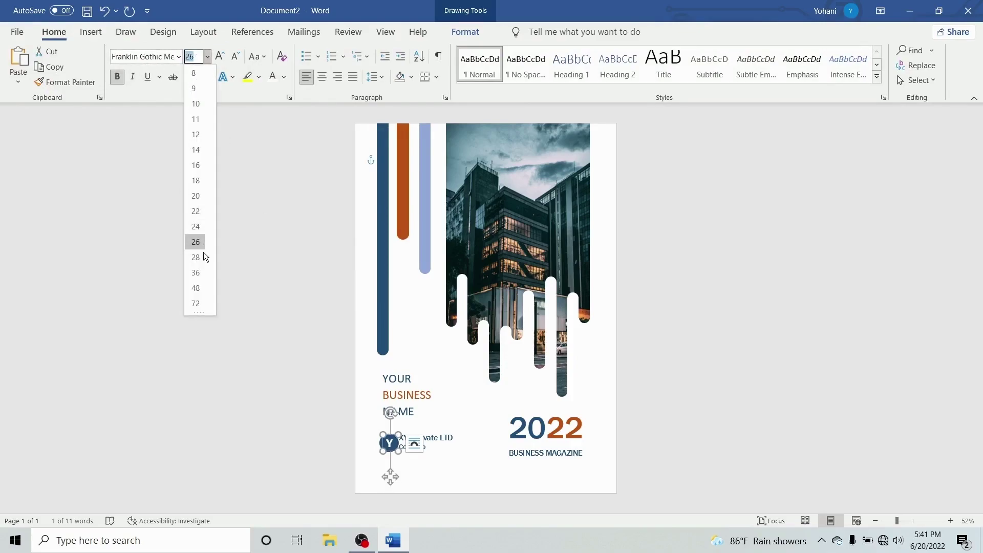
{"action": "left_click", "coordinate": [394, 441]}
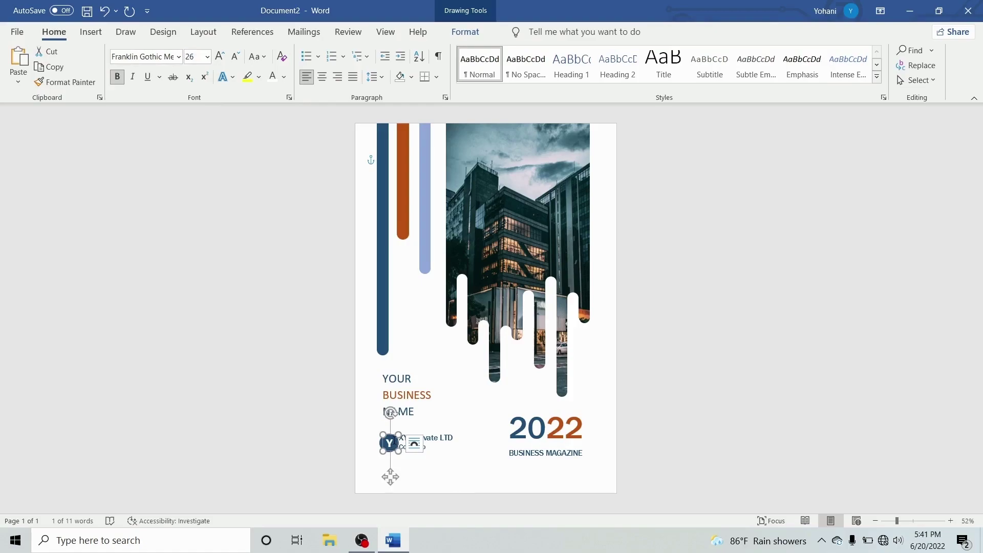
{"action": "left_click", "coordinate": [207, 58]}
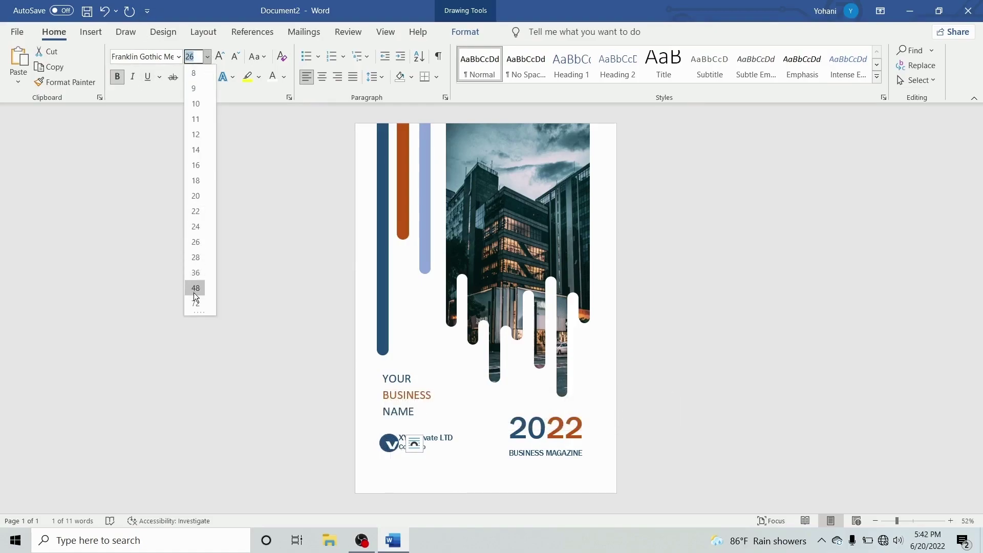
{"action": "left_click", "coordinate": [190, 274]}
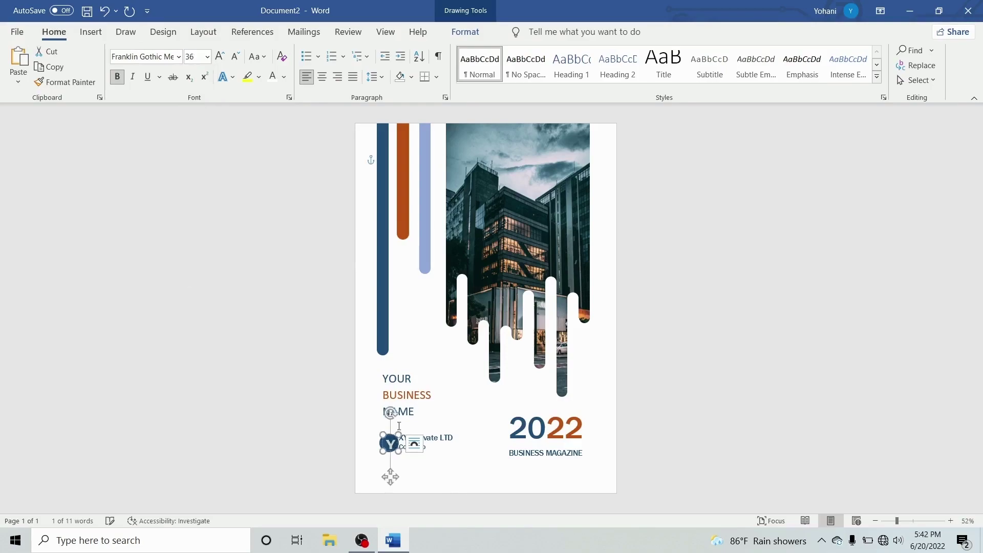
Step: Nudge the Y logo, then shift the XYZ Private LTD text box slightly right
{"action": "left_click_drag", "start_coordinate": [391, 436], "coordinate": [389, 434]}
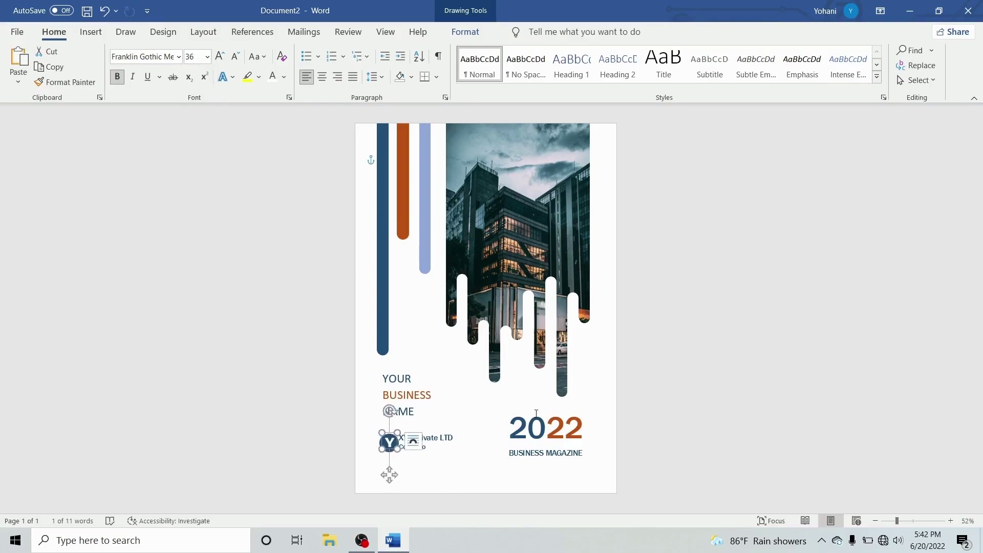
{"action": "left_click", "coordinate": [687, 405]}
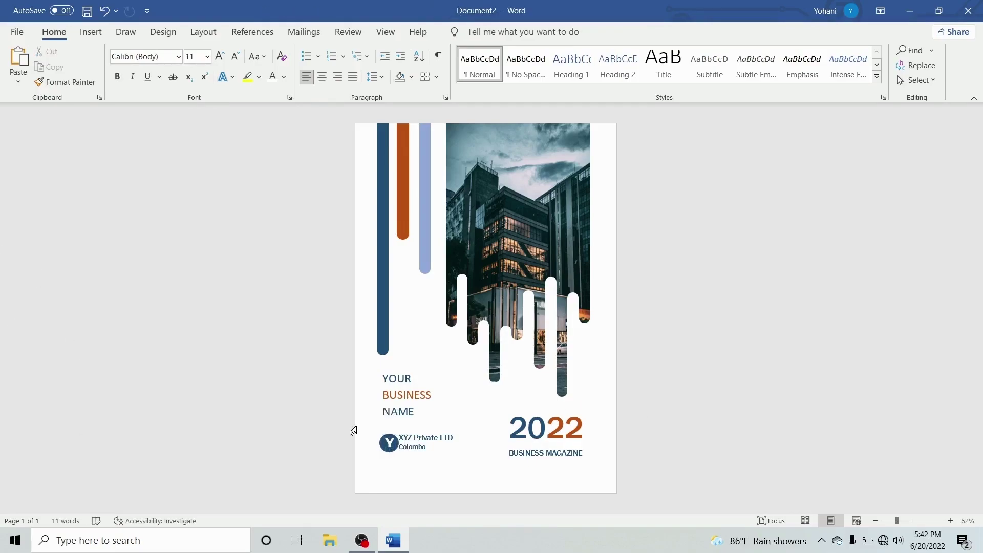
{"action": "left_click", "coordinate": [411, 438]}
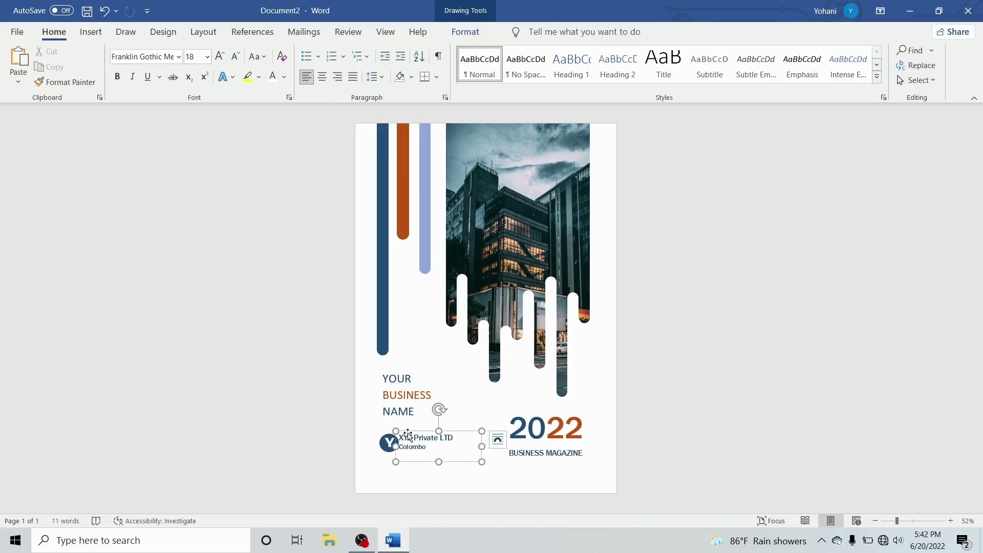
{"action": "left_click_drag", "start_coordinate": [408, 434], "coordinate": [417, 434]}
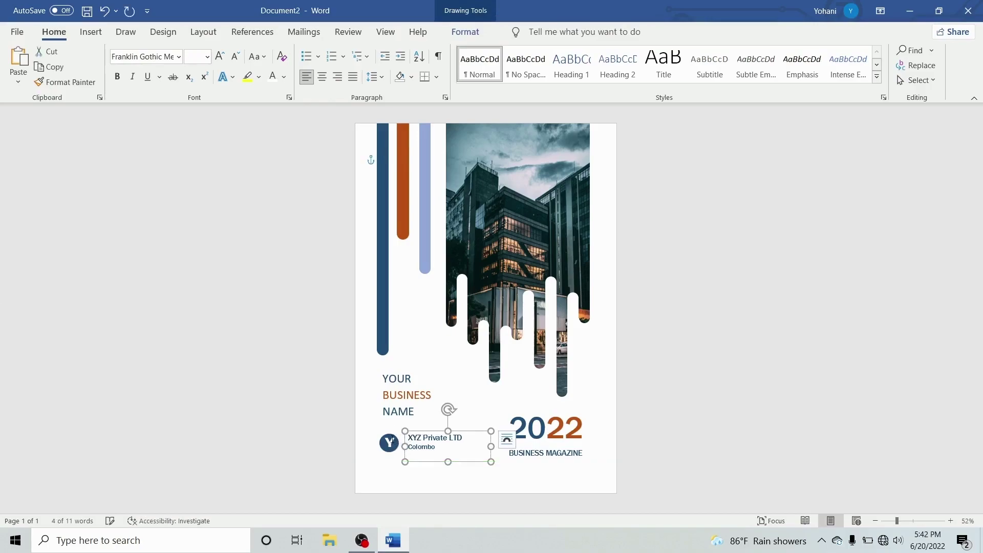
{"action": "left_click", "coordinate": [389, 442]}
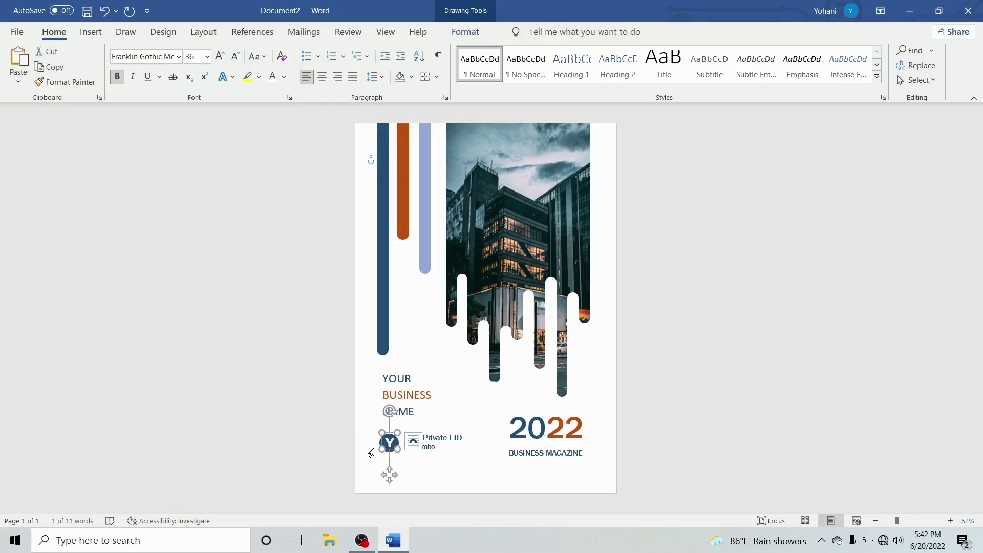
Step: Move the blue circle beside the company name and centre the Y letter box on it
{"action": "left_click", "coordinate": [373, 454]}
{"action": "scroll", "coordinate": [374, 454], "scroll_direction": "up", "scroll_amount": 6, "text": "ctrl"}
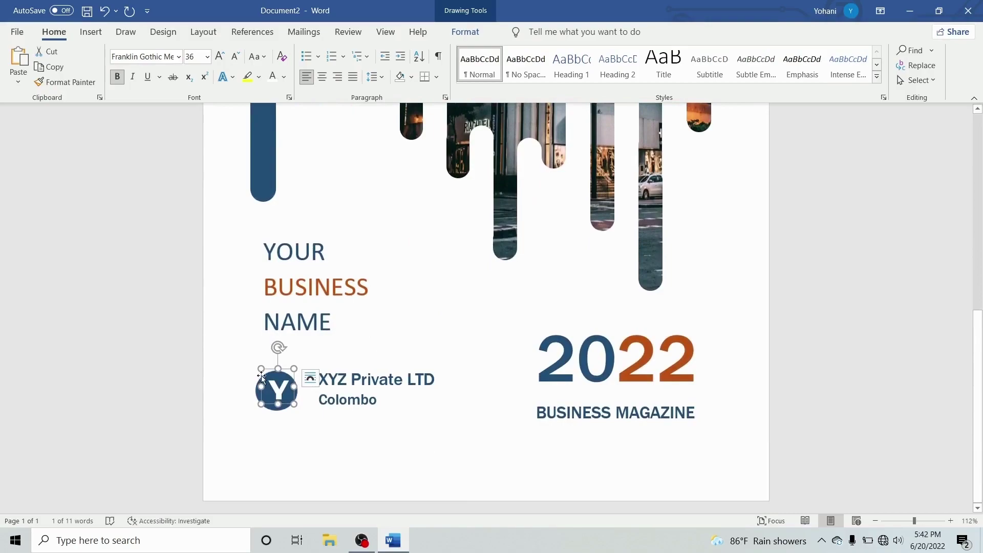
{"action": "left_click_drag", "start_coordinate": [261, 378], "coordinate": [257, 371]}
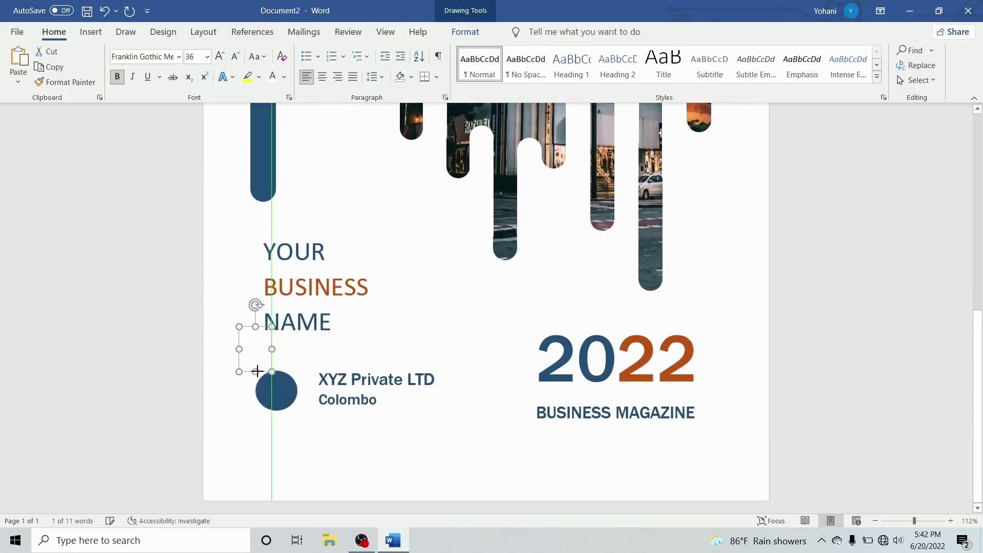
{"action": "left_click_drag", "start_coordinate": [276, 393], "coordinate": [287, 394]}
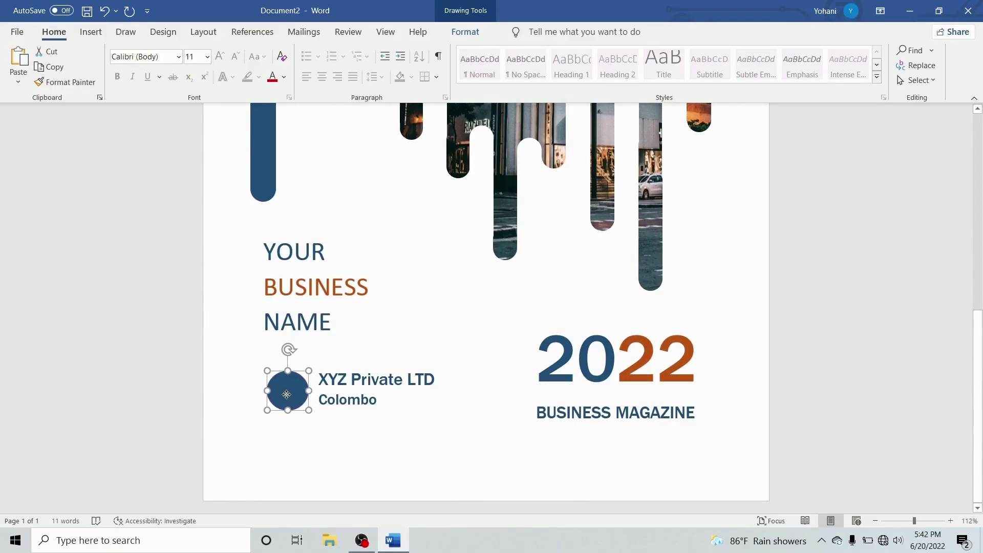
{"action": "left_click", "coordinate": [255, 358]}
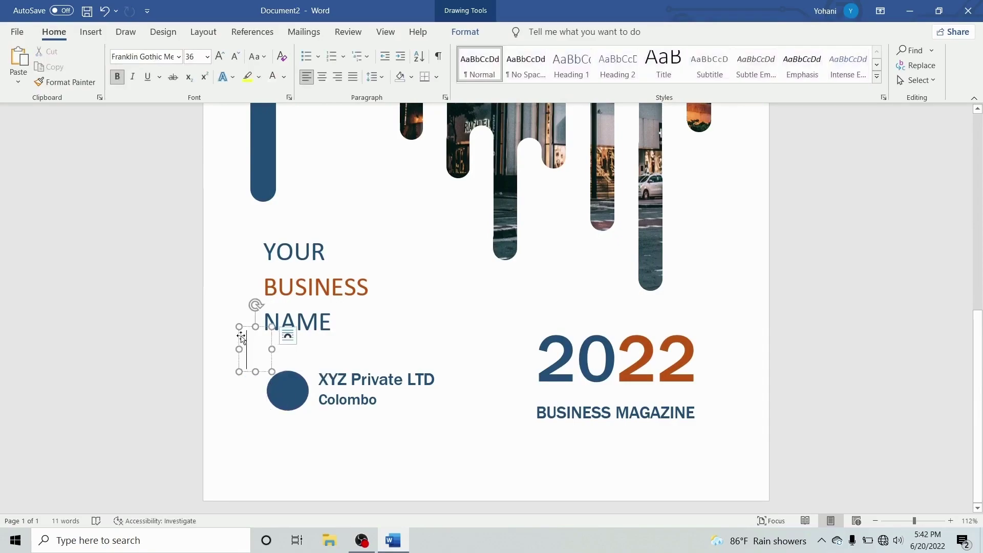
{"action": "left_click_drag", "start_coordinate": [244, 353], "coordinate": [277, 378]}
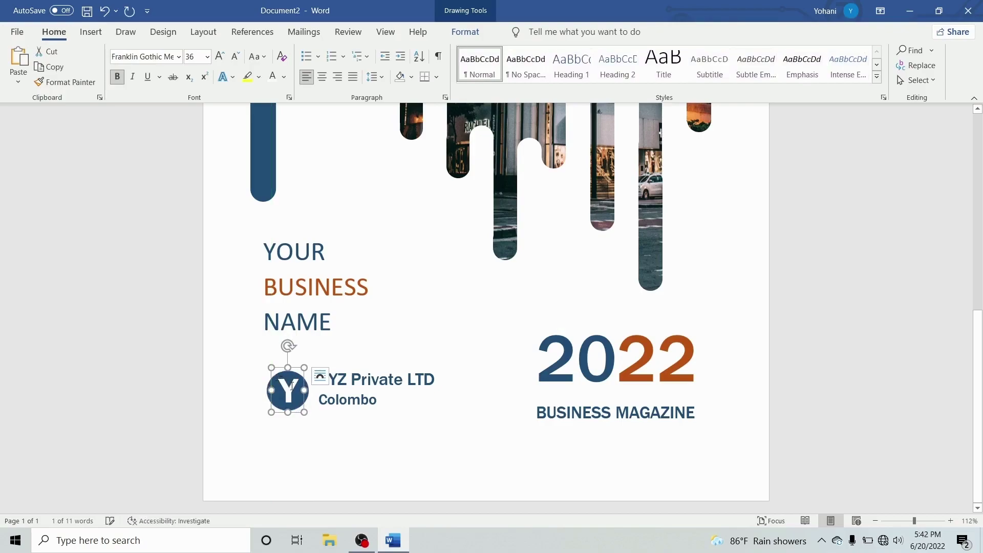
Step: Grow the Y to size 48 and nudge the logo clear of the company name
{"action": "left_click", "coordinate": [219, 57]}
{"action": "left_click_drag", "start_coordinate": [299, 371], "coordinate": [296, 368]}
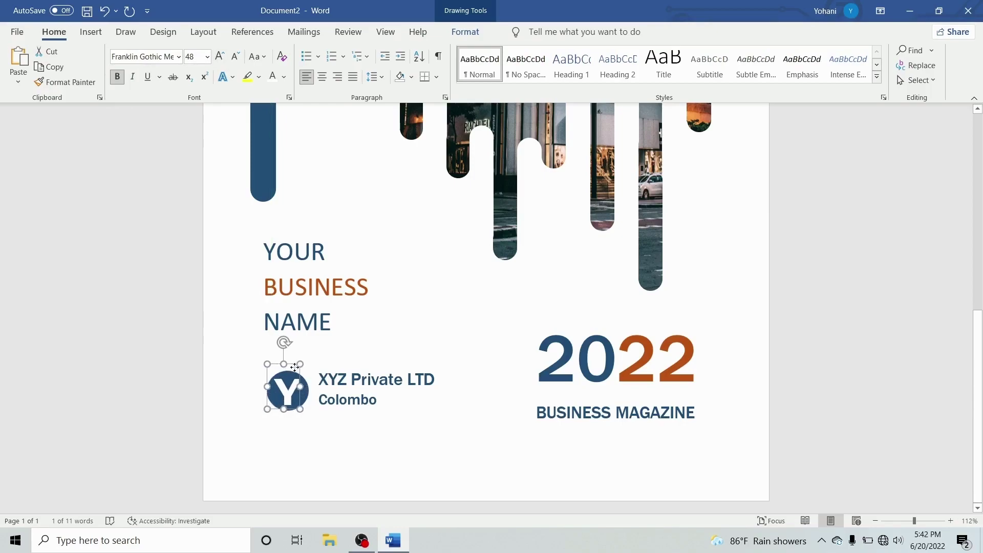
{"action": "left_click", "coordinate": [364, 459]}
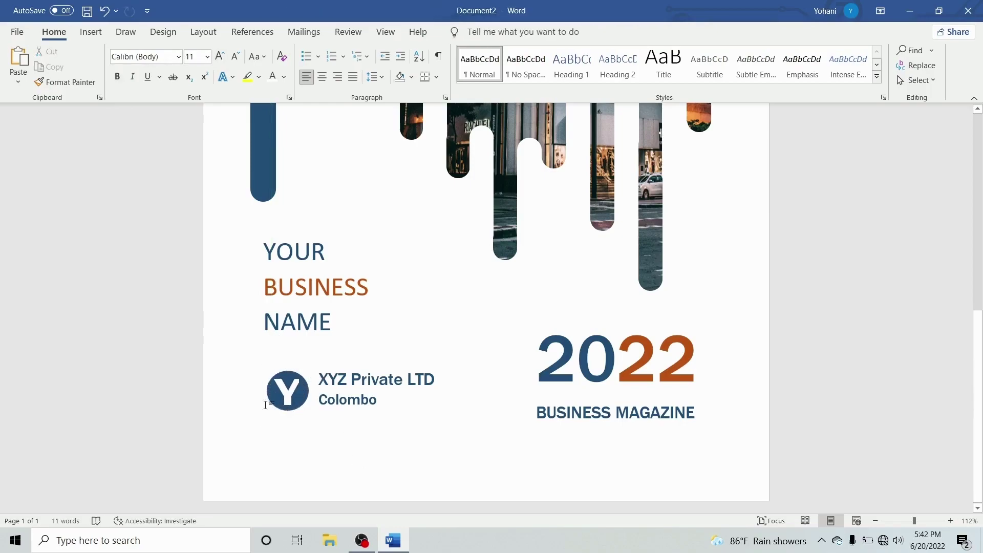
{"action": "left_click", "coordinate": [287, 385]}
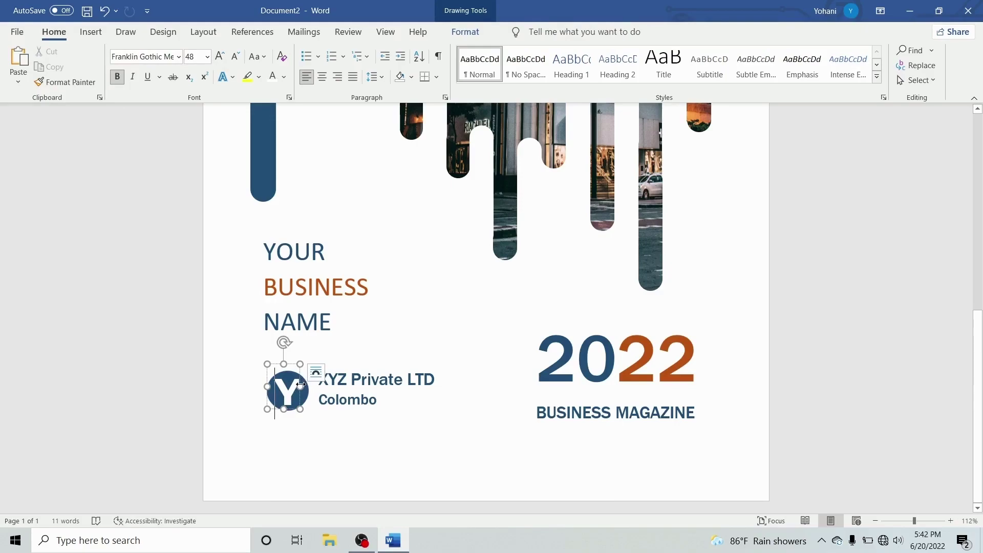
{"action": "left_click", "coordinate": [308, 434]}
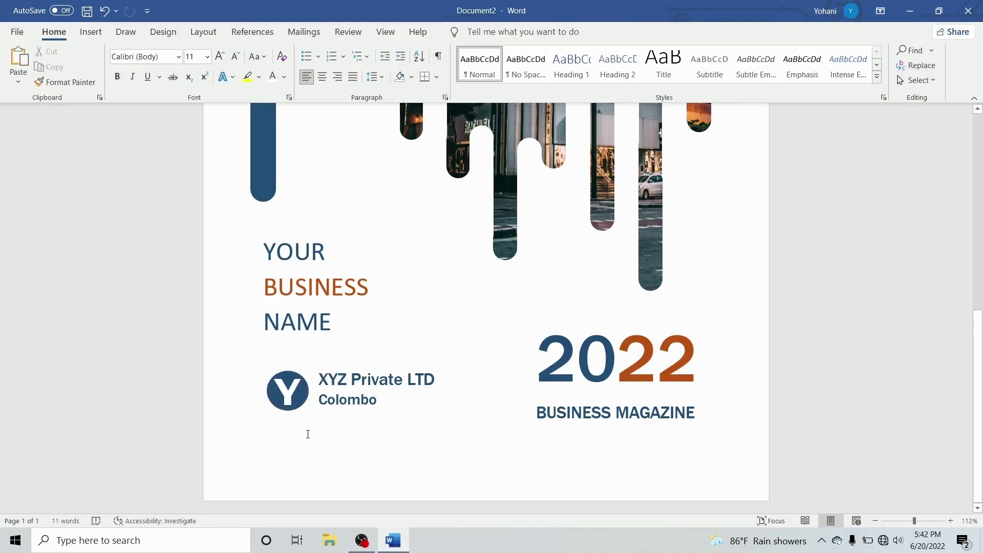